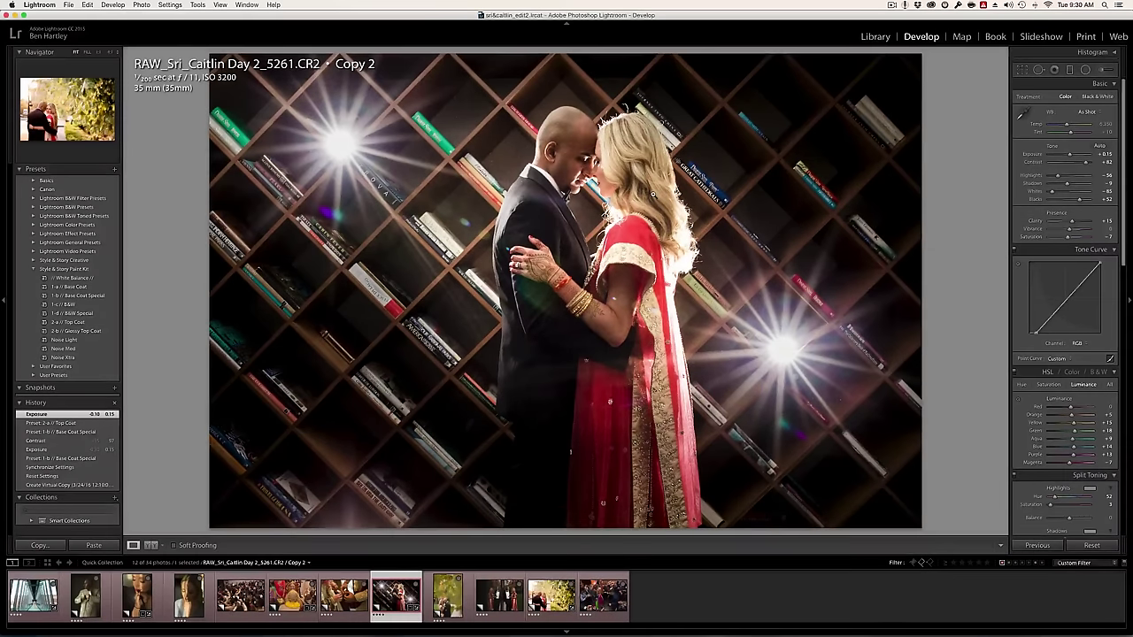
- Load the garden couple photo 7669 Copy 2 from the filmstrip into Develop
click(551, 595)
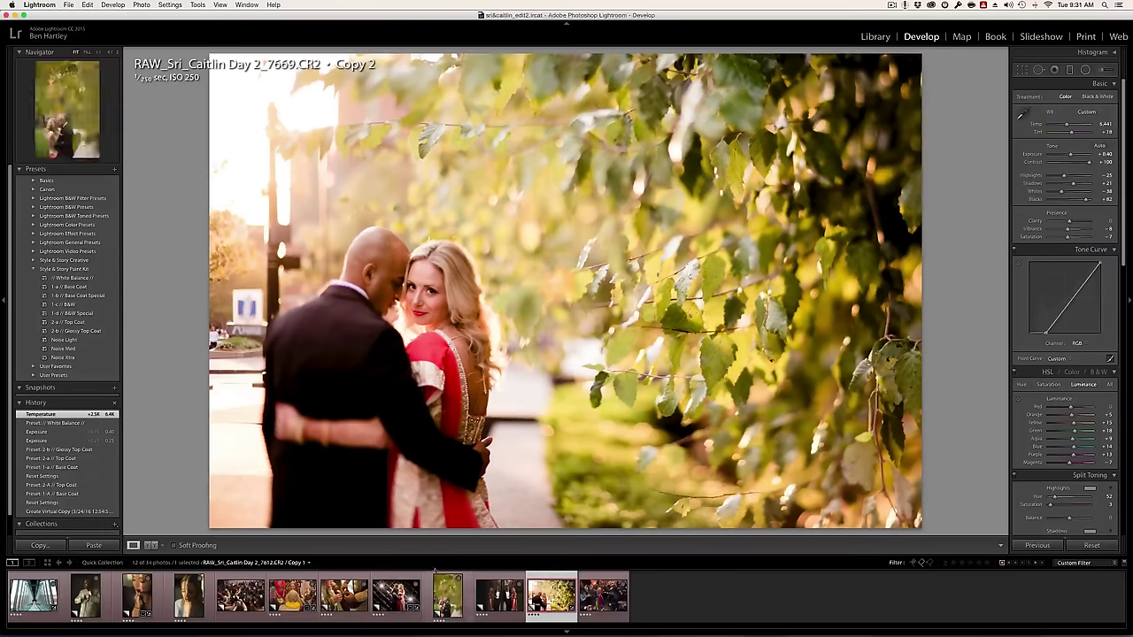
mouse_move(396, 594)
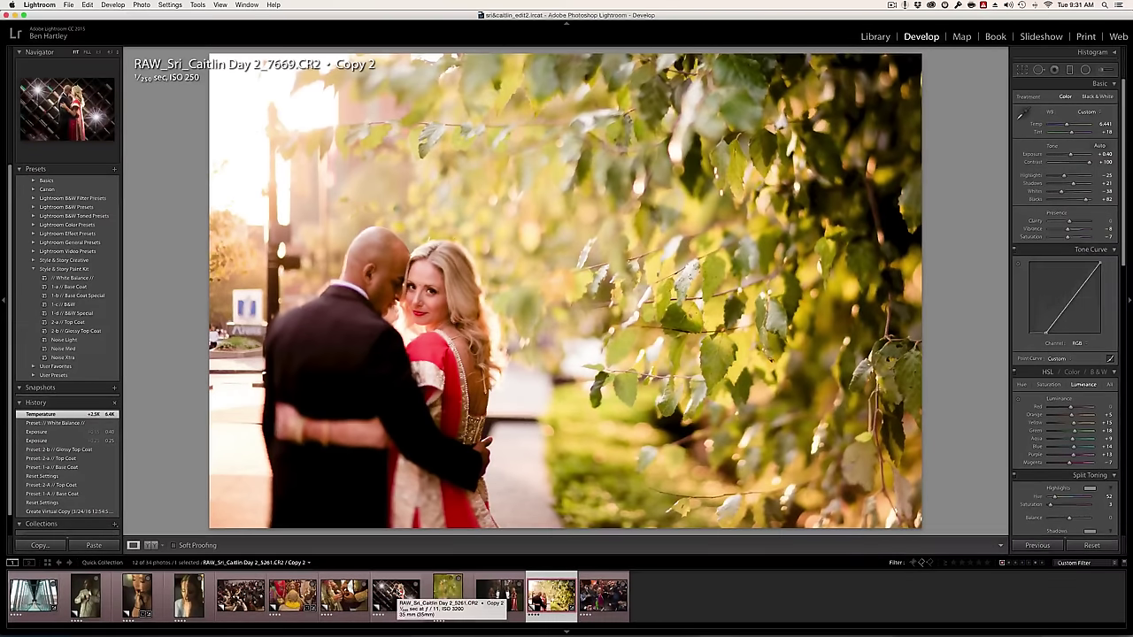
- Load the bookshelf starburst portrait 5261 Copy 2 from the filmstrip
click(396, 594)
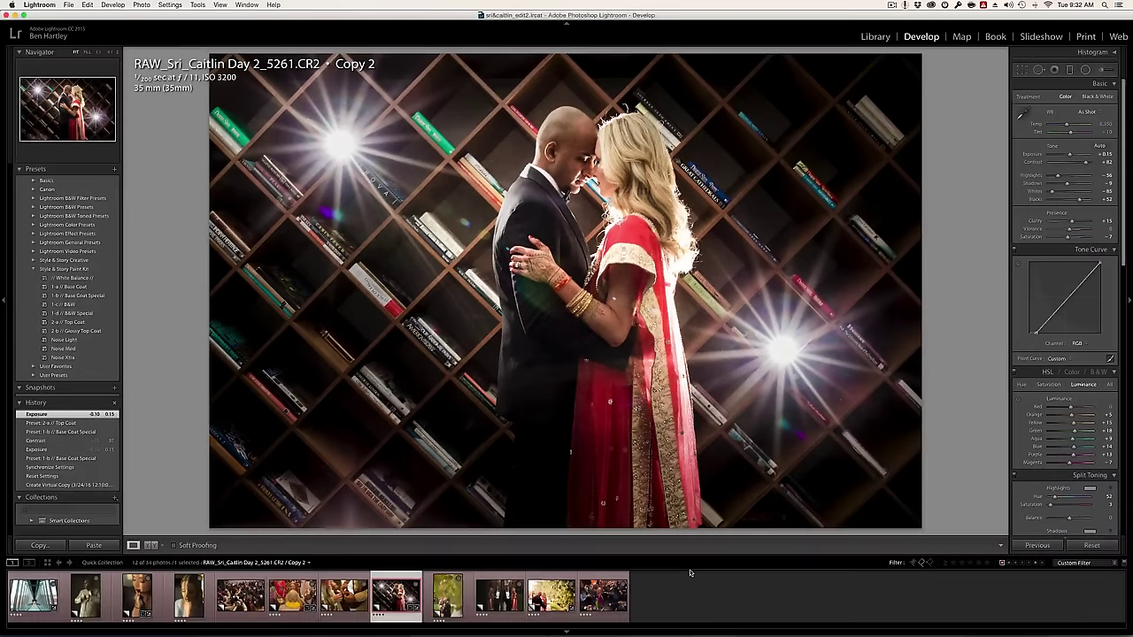
click(566, 595)
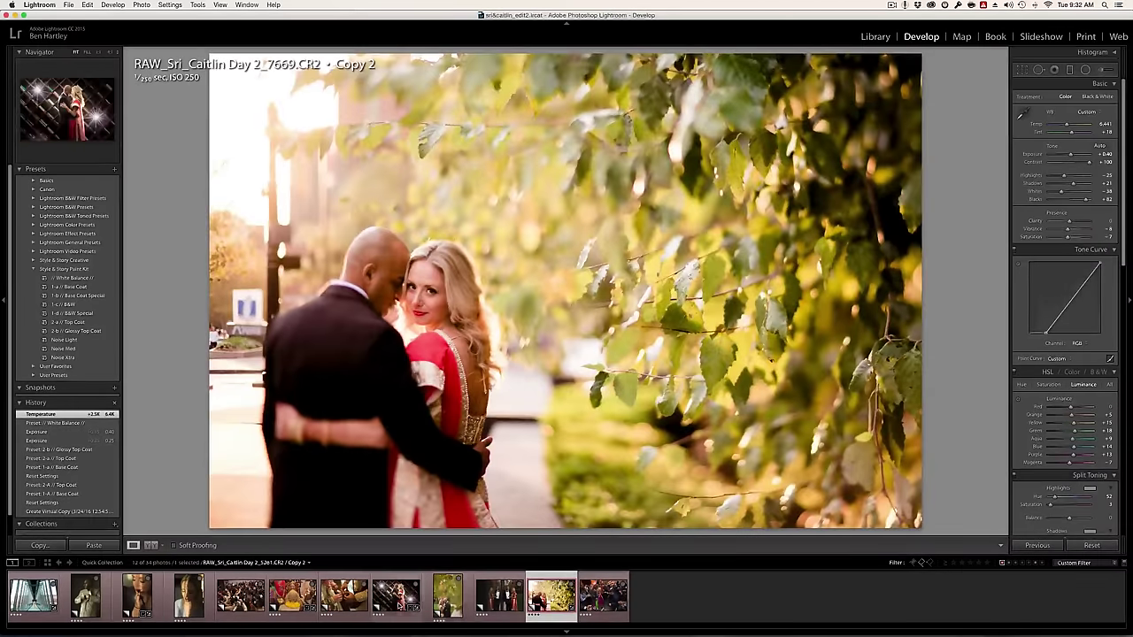
click(399, 598)
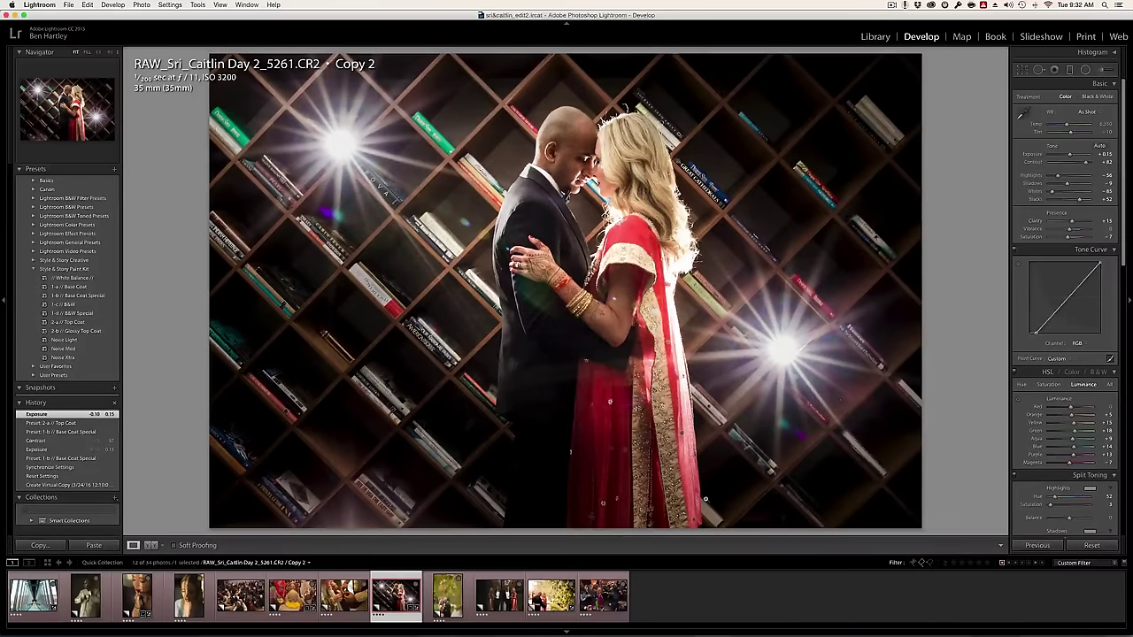
click(568, 597)
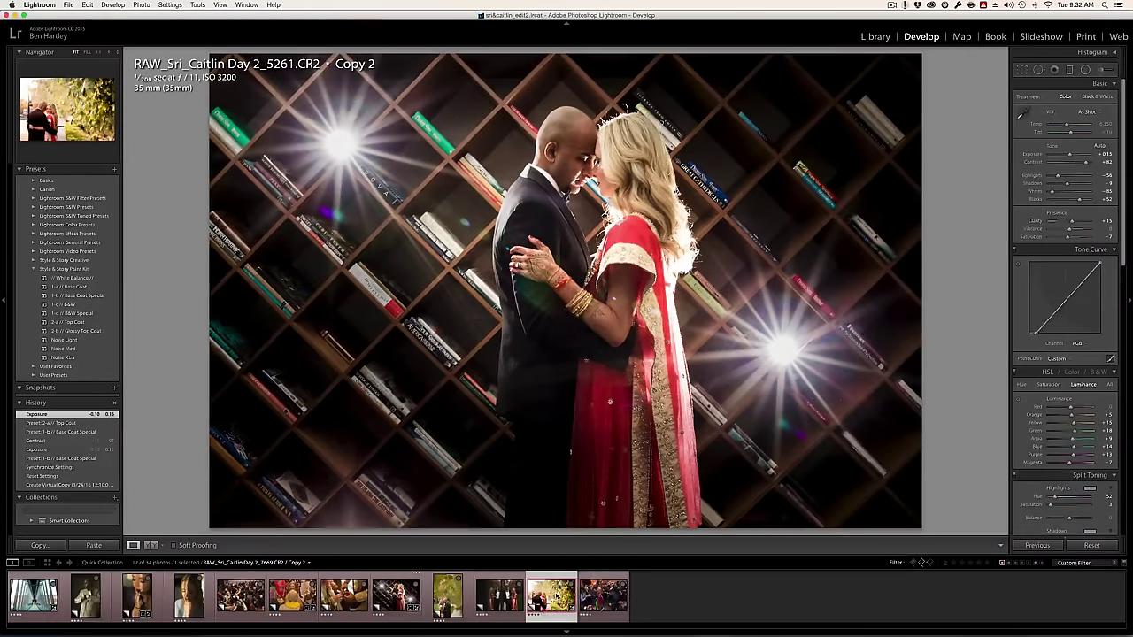
click(241, 602)
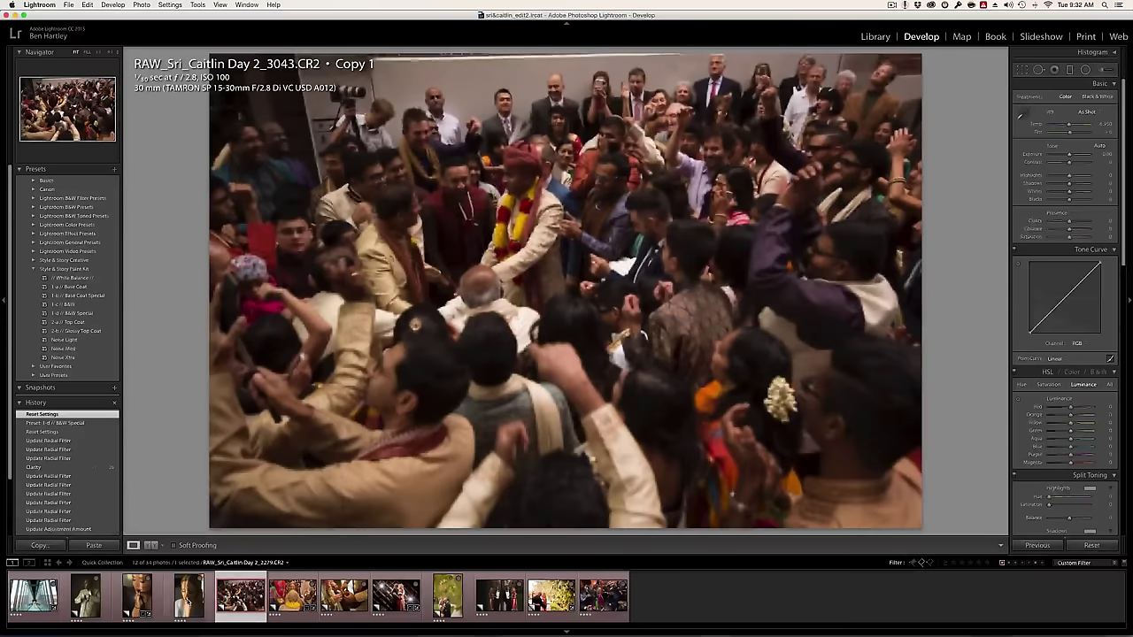
click(186, 602)
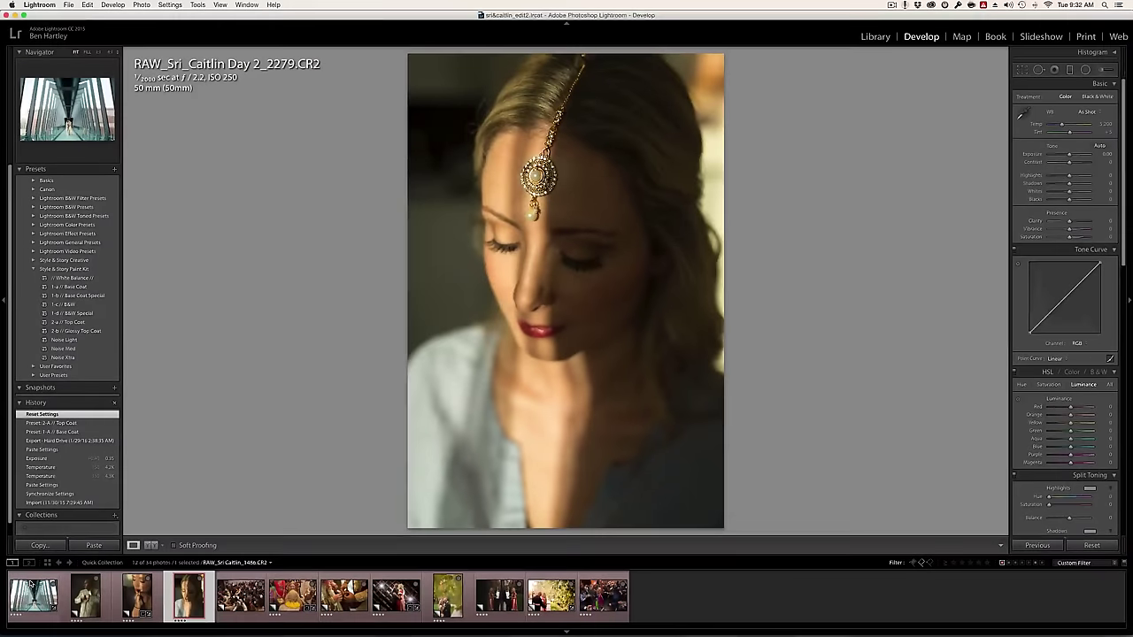
click(32, 600)
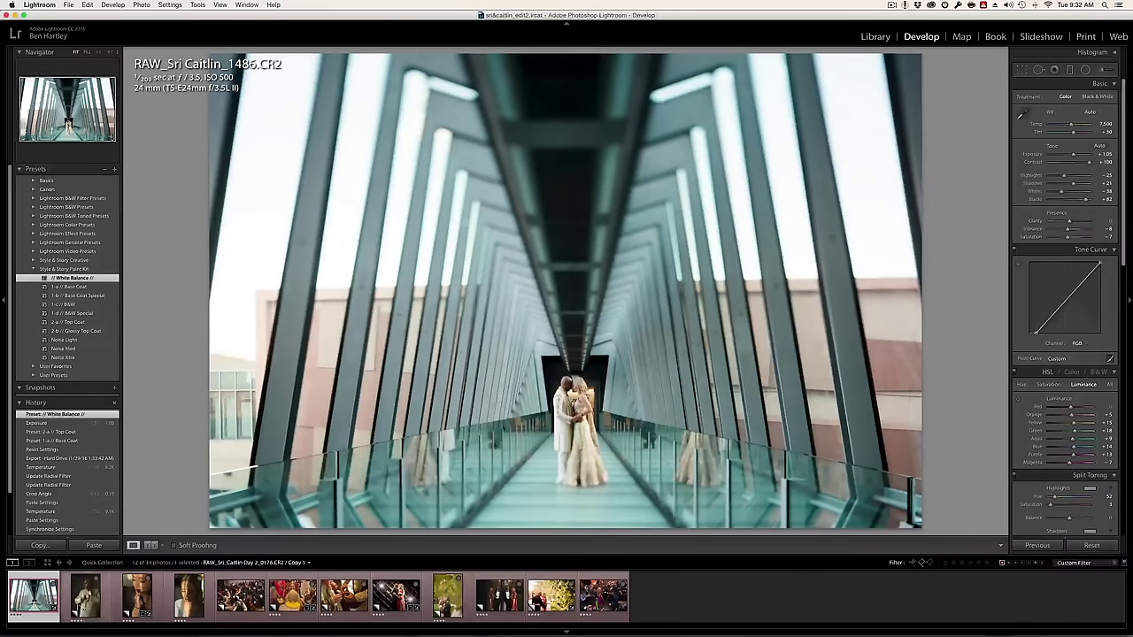
click(83, 598)
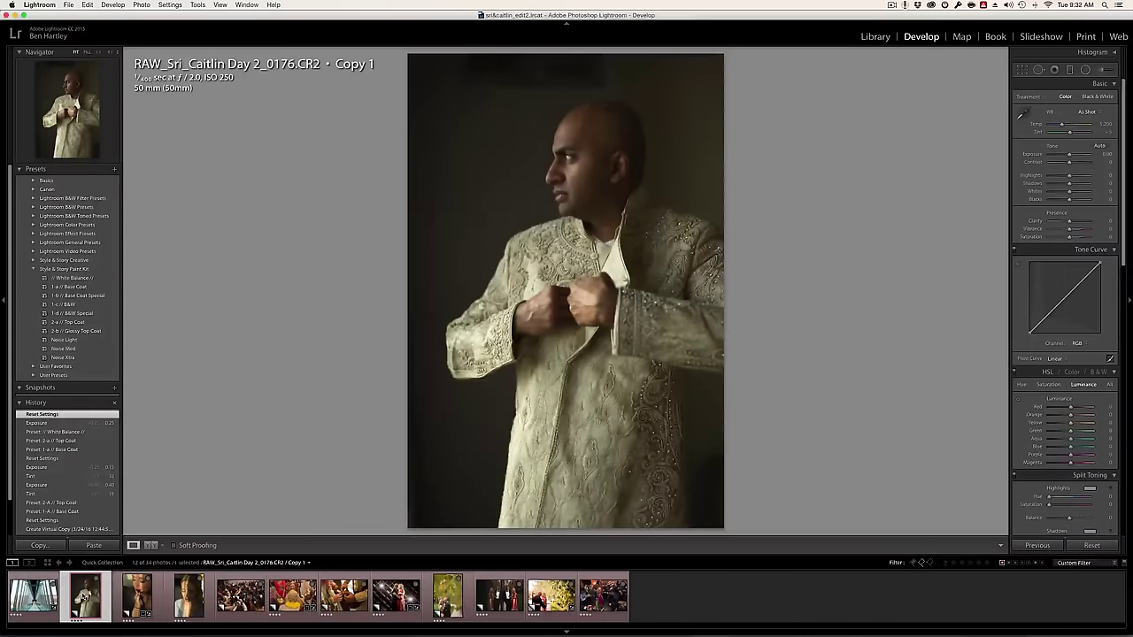
click(149, 595)
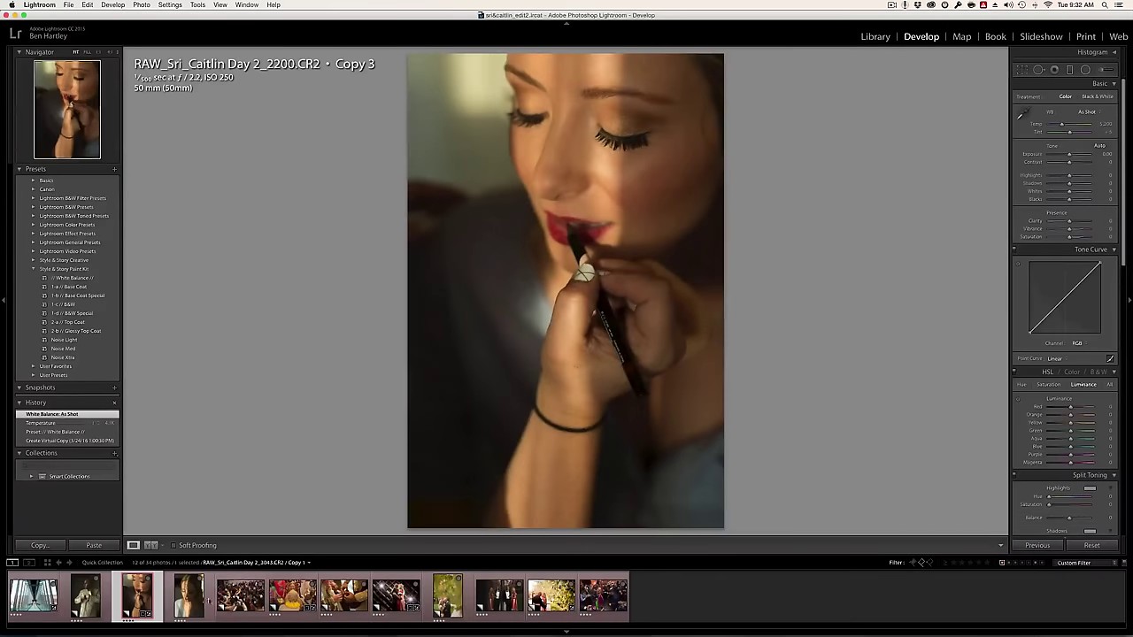
key(Right)
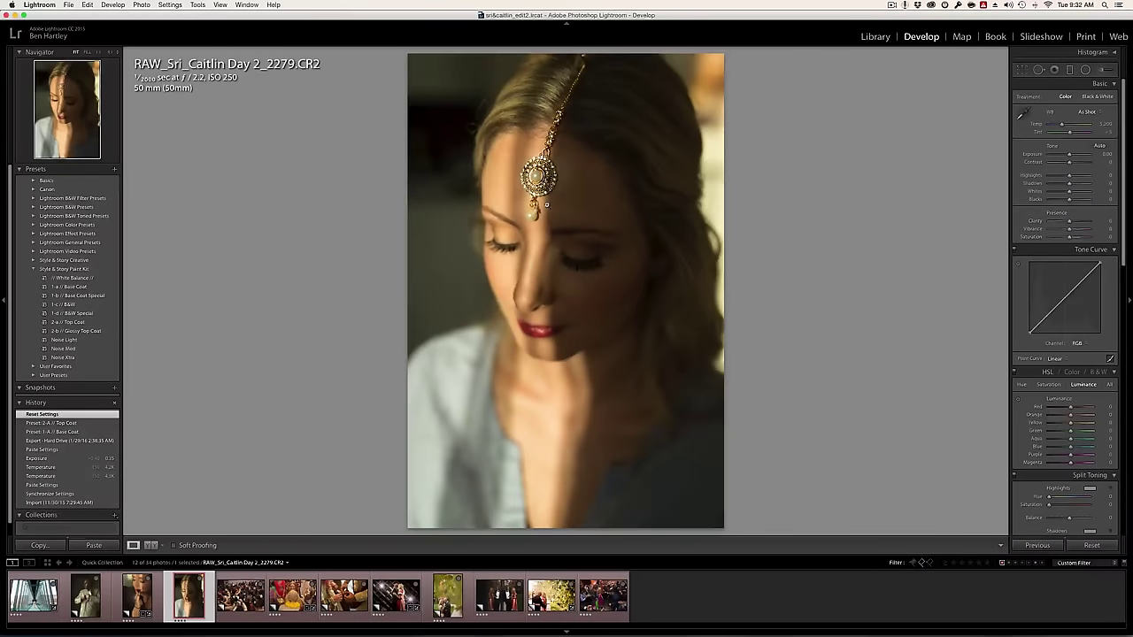
mouse_move(230, 621)
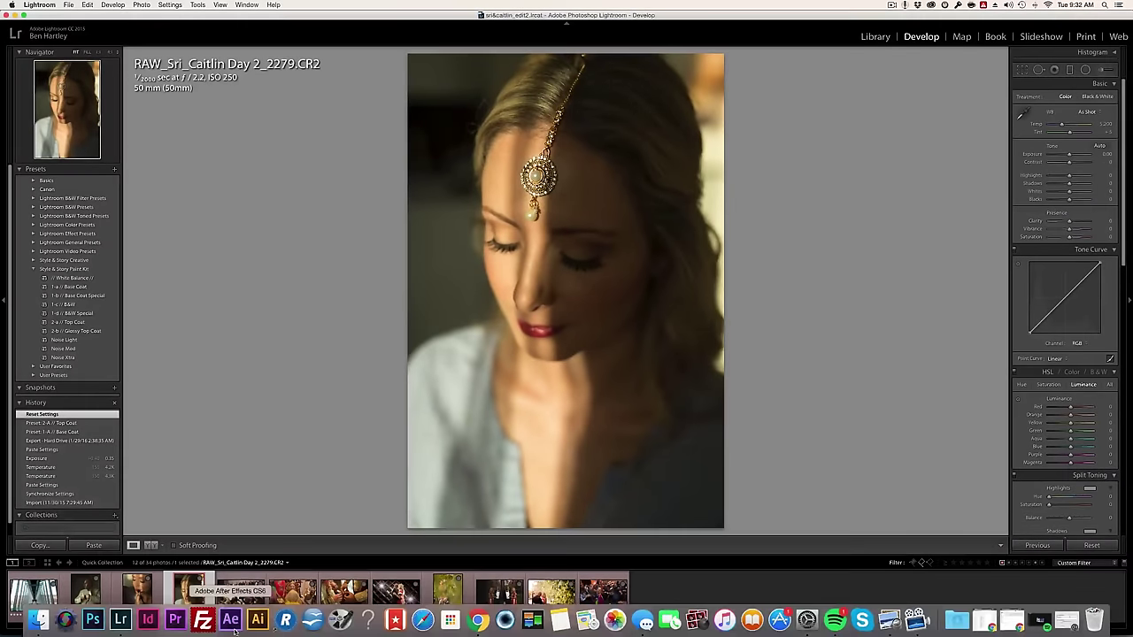
click(241, 595)
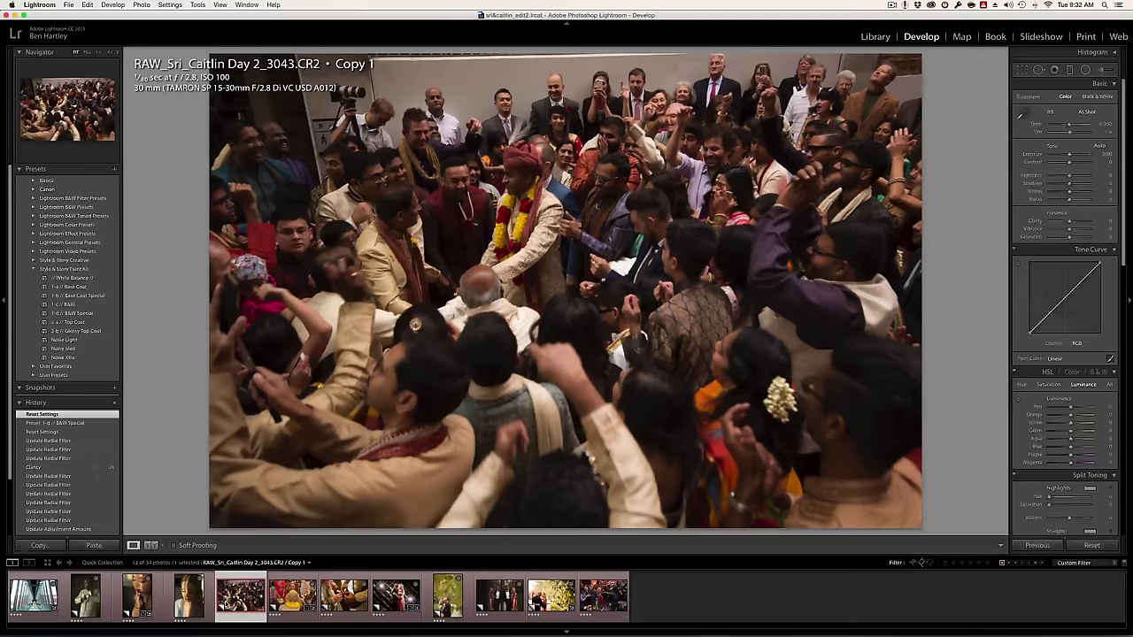
mouse_move(241, 595)
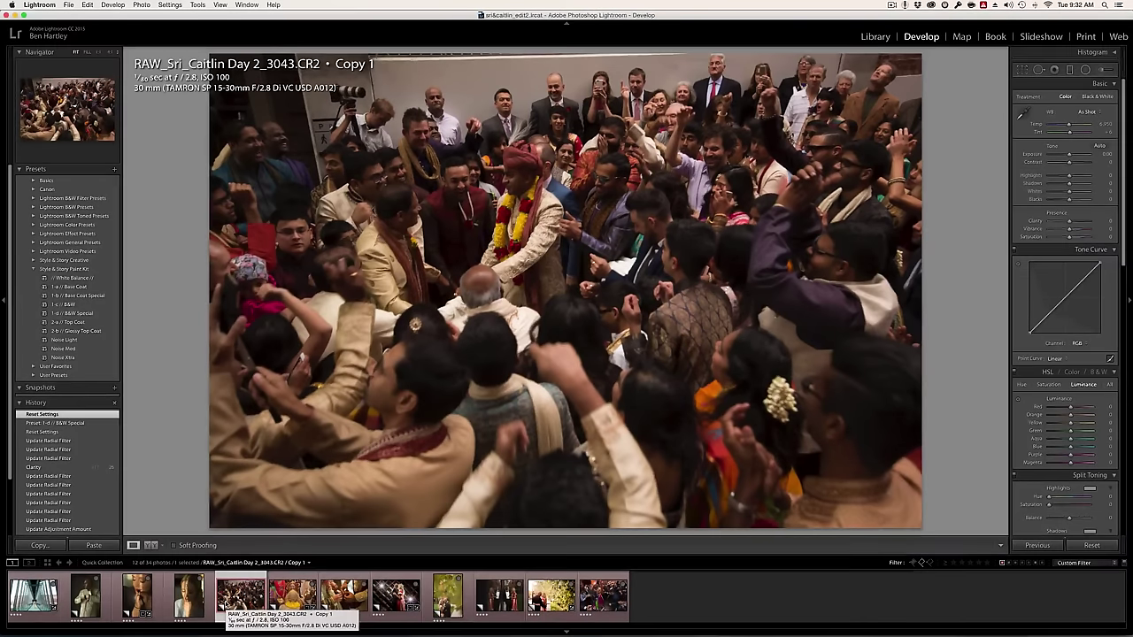
click(297, 598)
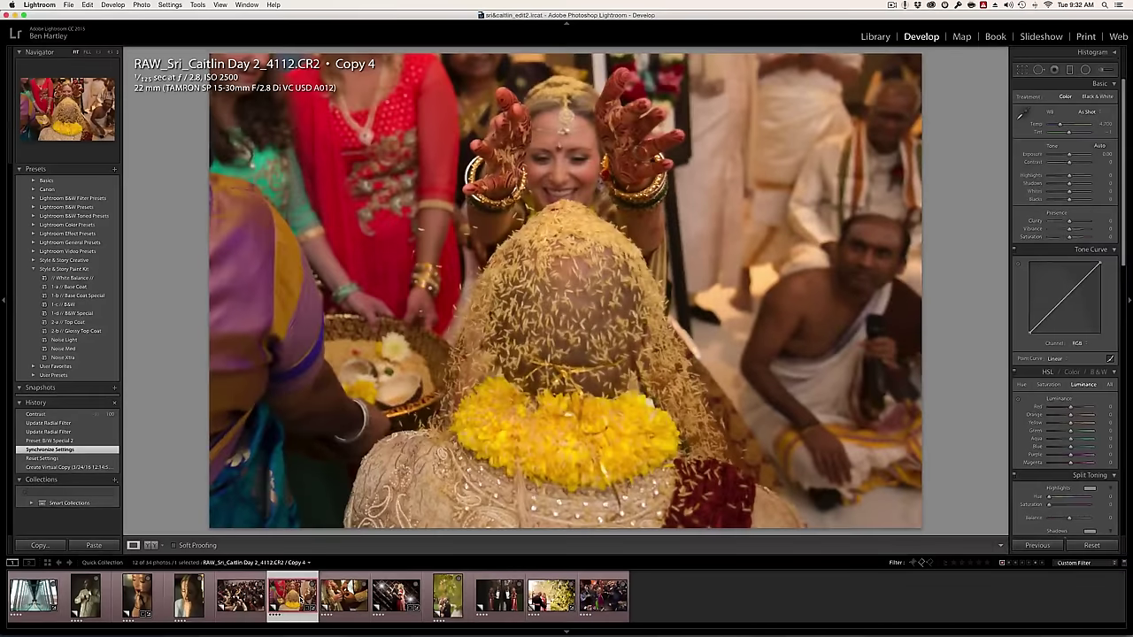
key(Right)
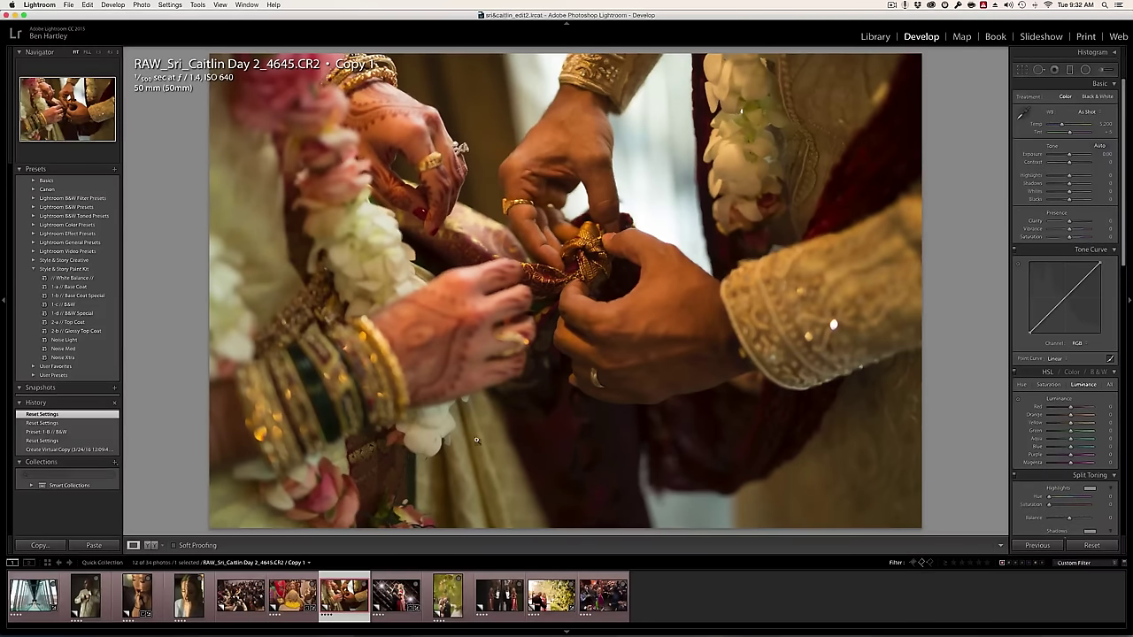
click(401, 581)
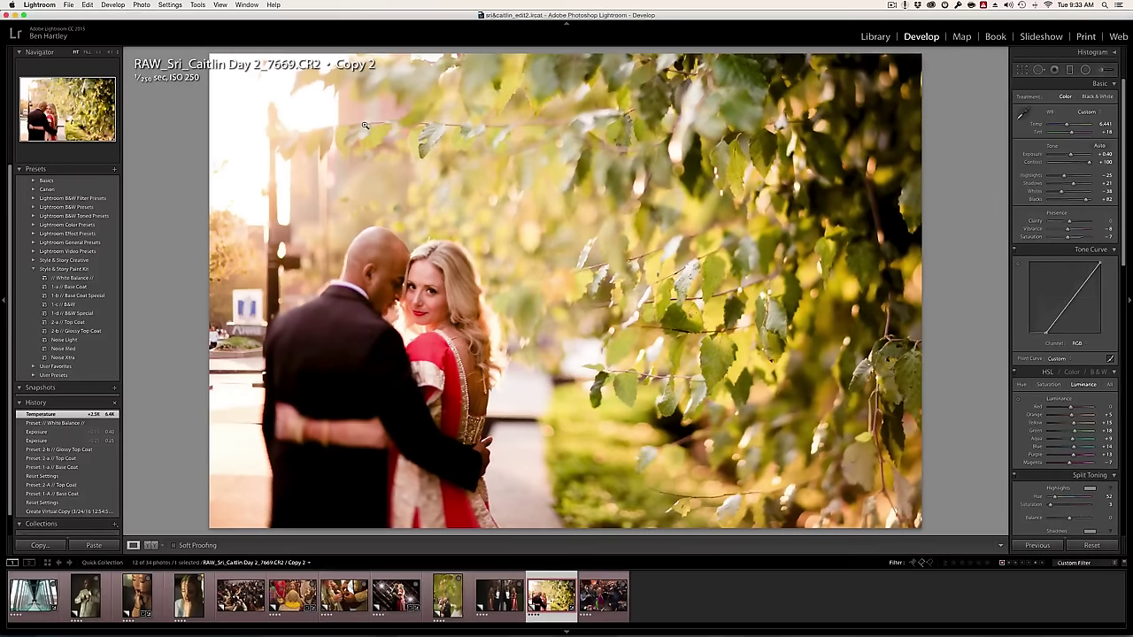
click(447, 595)
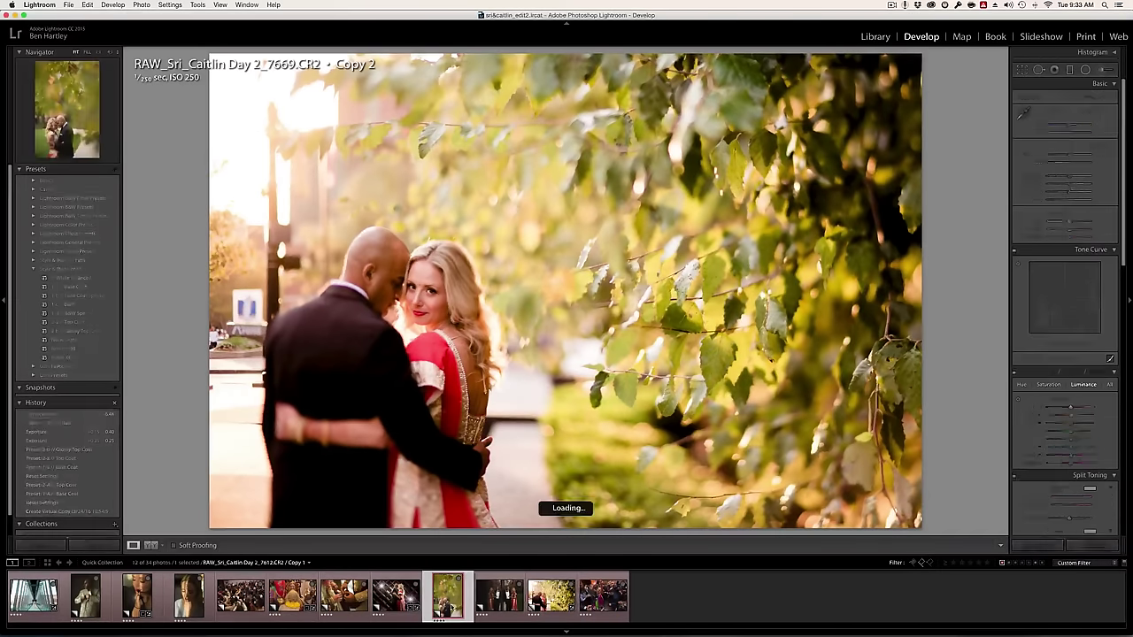
click(490, 591)
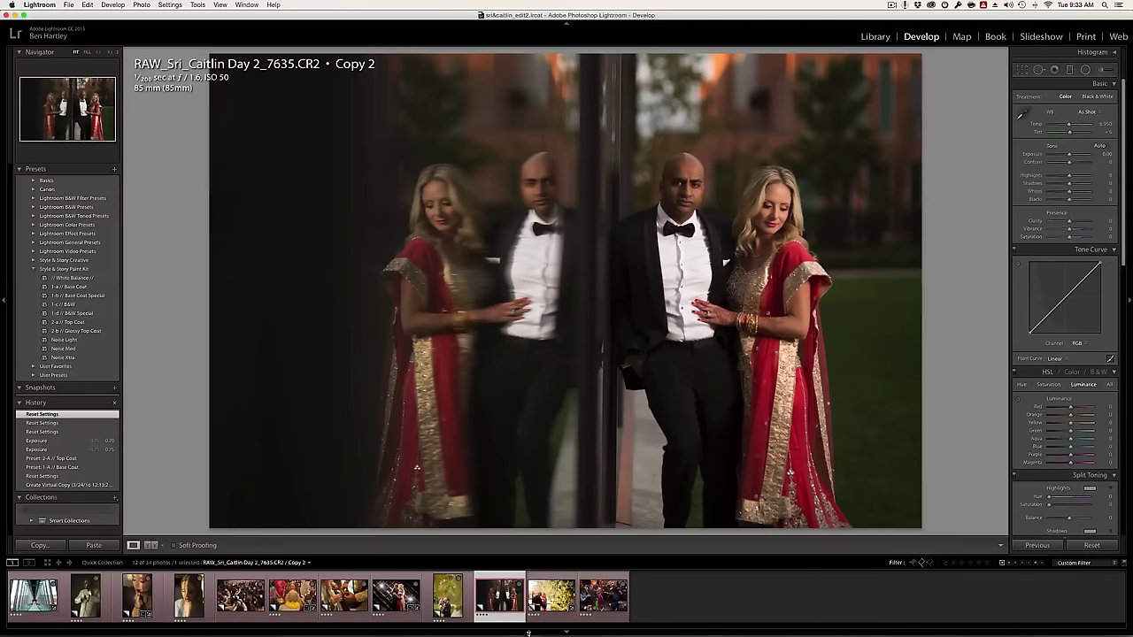
click(620, 600)
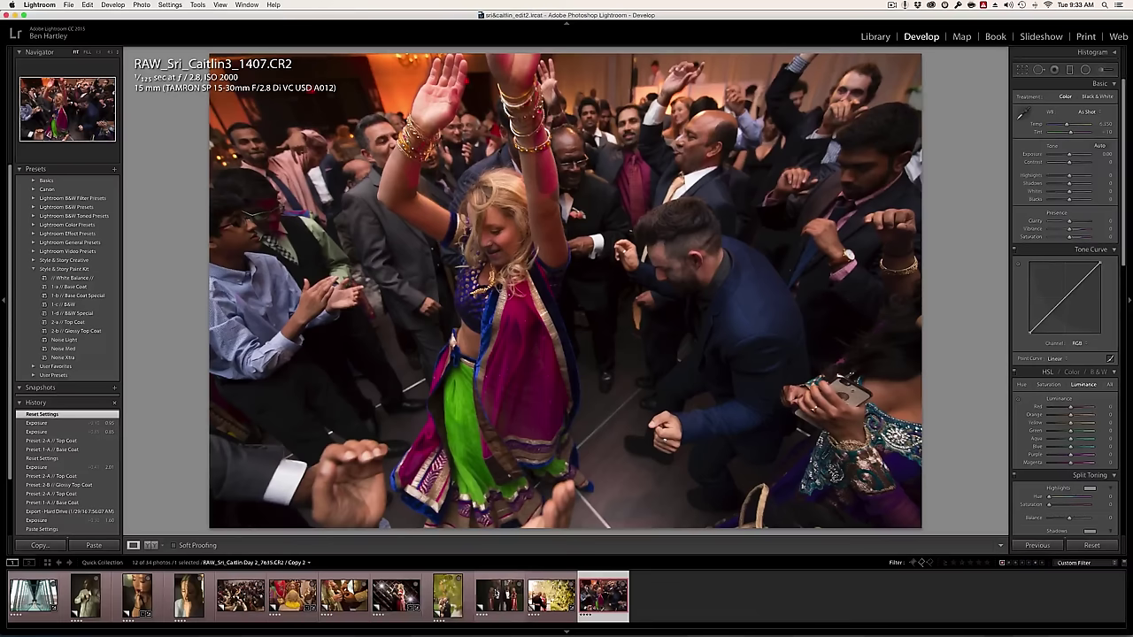
click(389, 604)
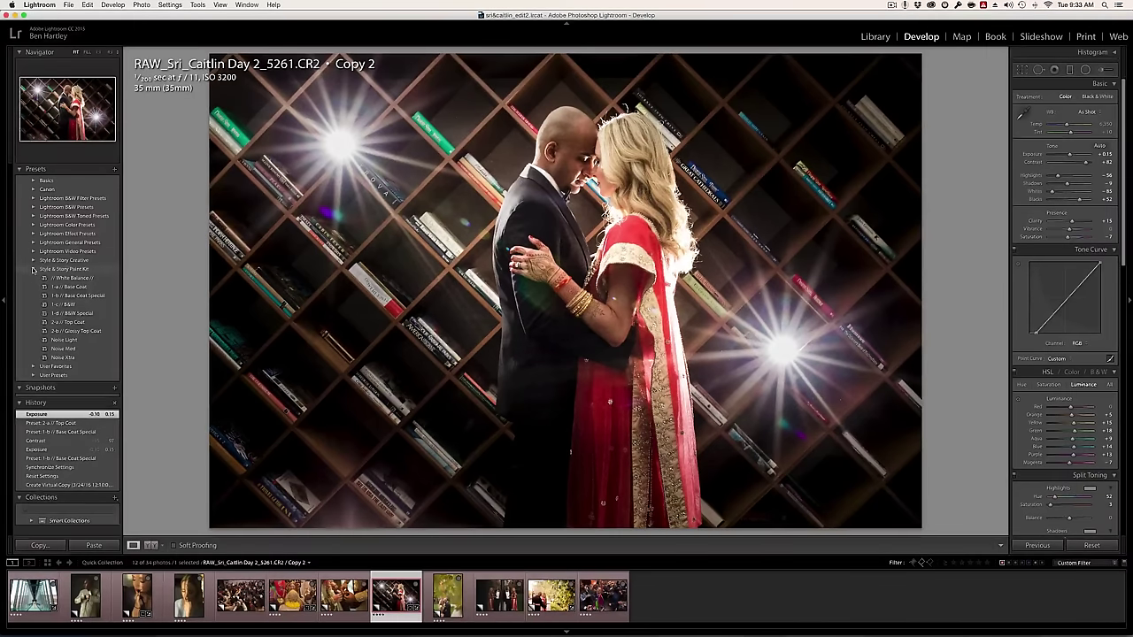
- Collapse the Style & Story Paint Kit presets and advance to garden photo 7669 Copy 2
click(33, 269)
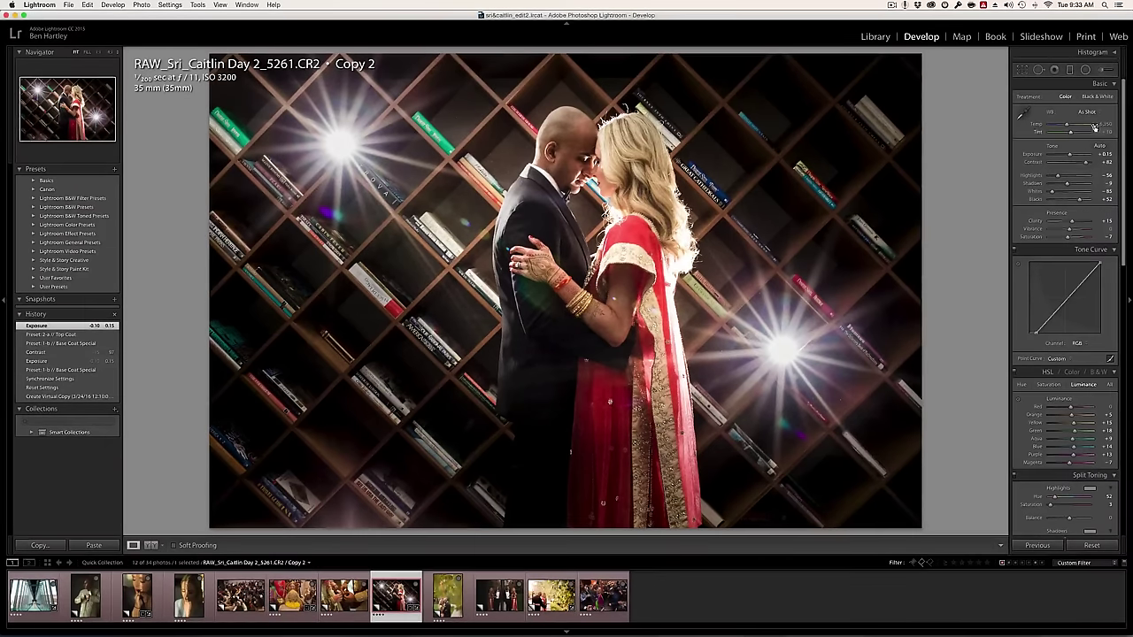
key(Right)
key(Right)
key(Right)
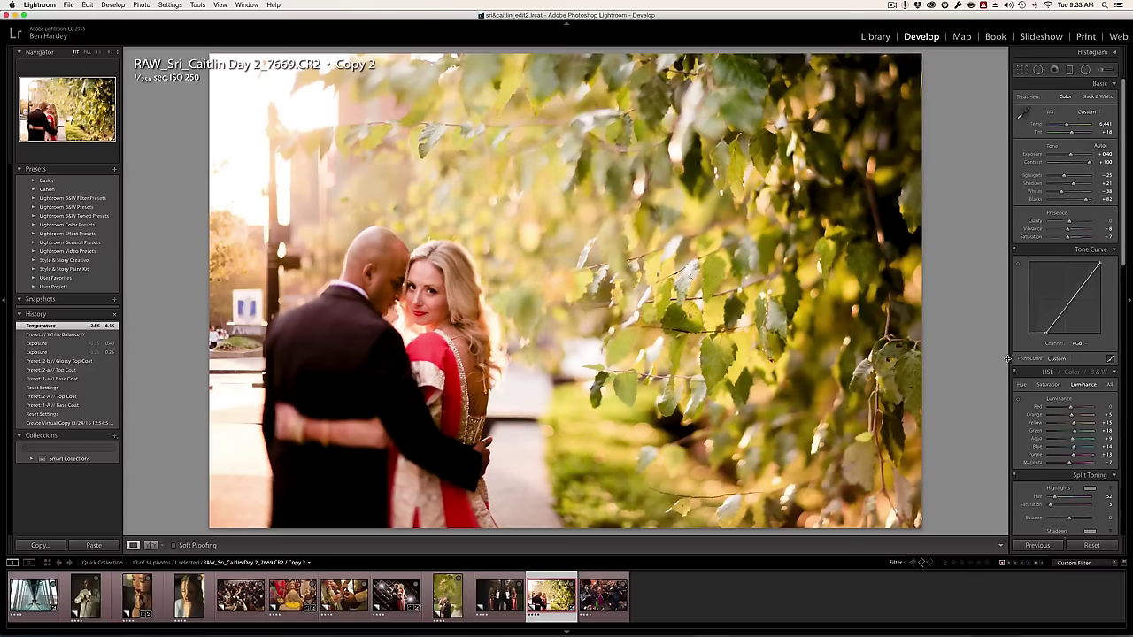
- Review the garden photo's HSL saturation and hue adjustments in the right panel
scroll(1033, 336, down, 3)
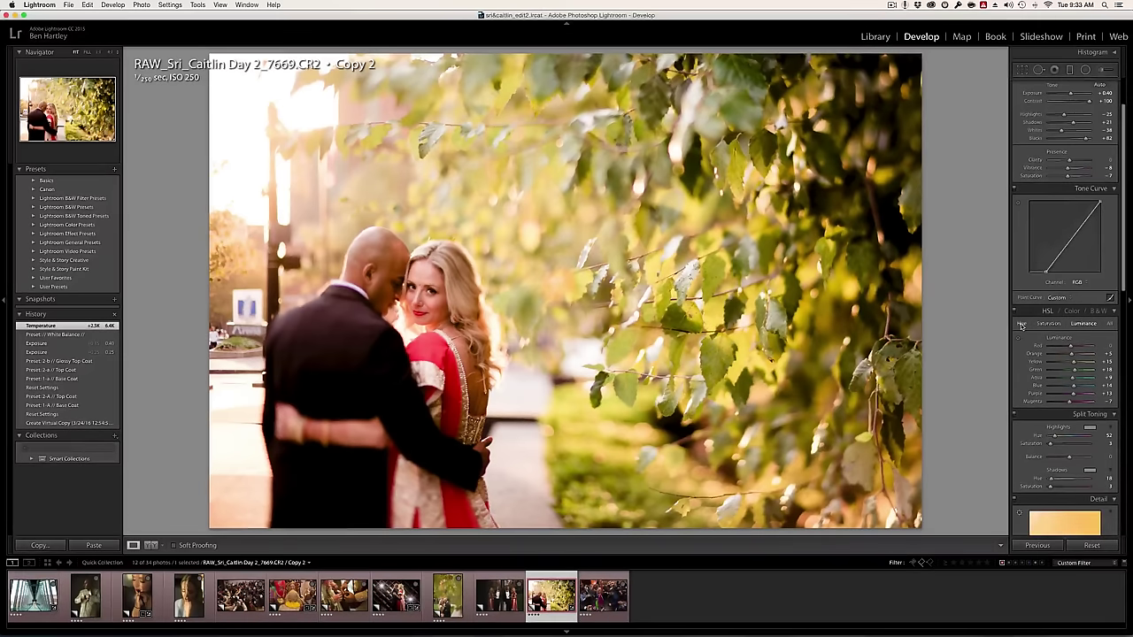
click(1041, 324)
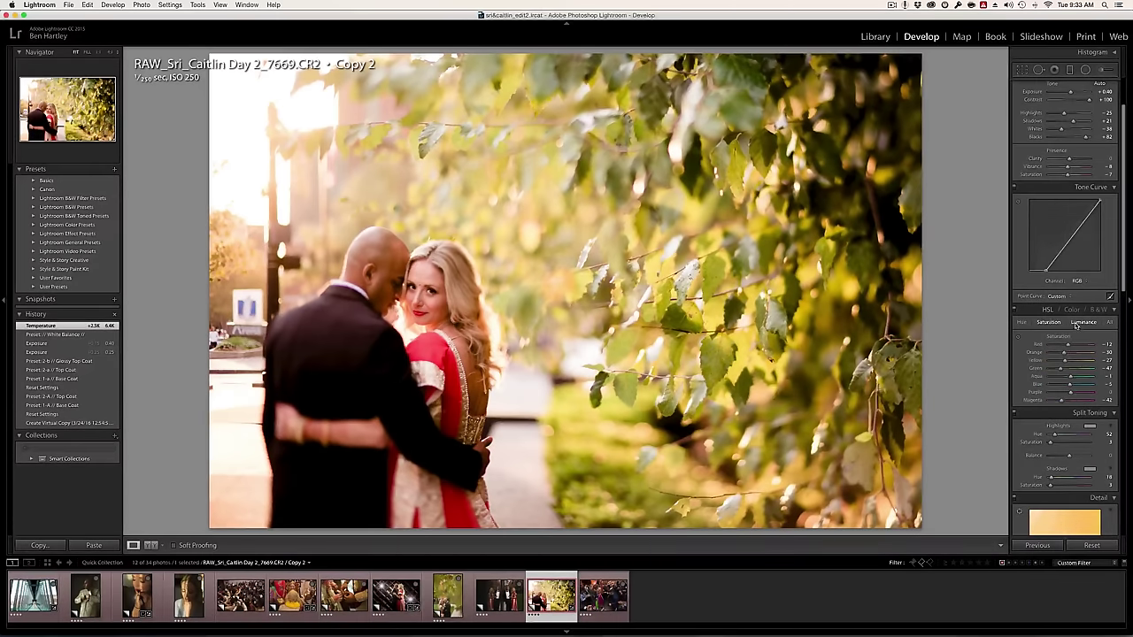
click(1022, 322)
scroll(1126, 326, down, 5)
scroll(1126, 326, down, 1)
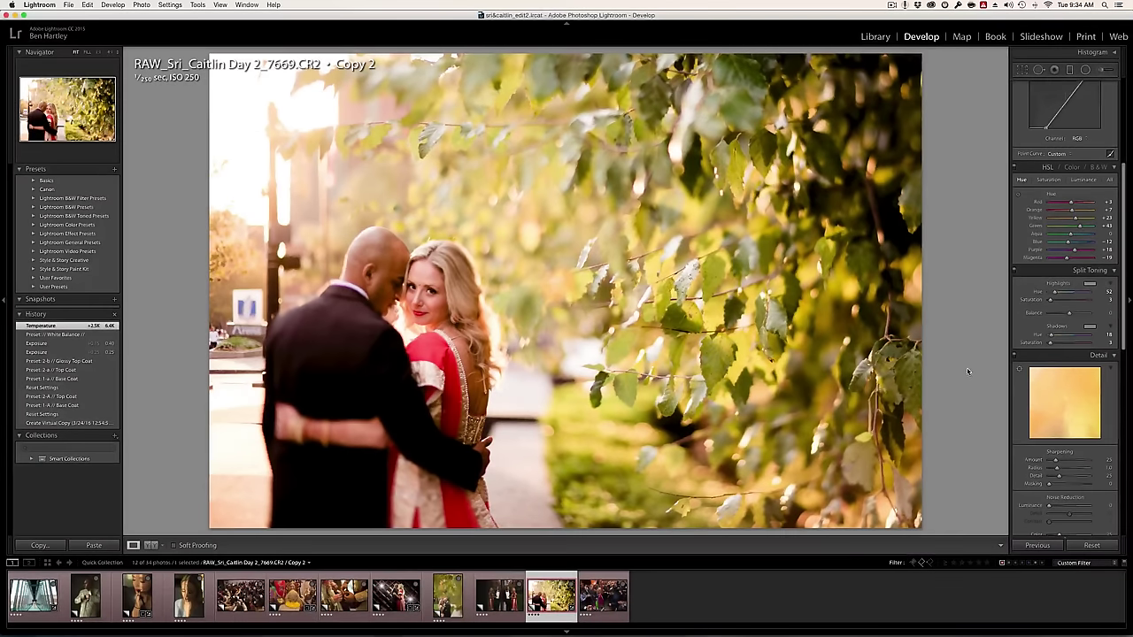
mouse_move(1125, 294)
mouse_down()
mouse_move(1125, 329)
mouse_move(1008, 367)
mouse_up()
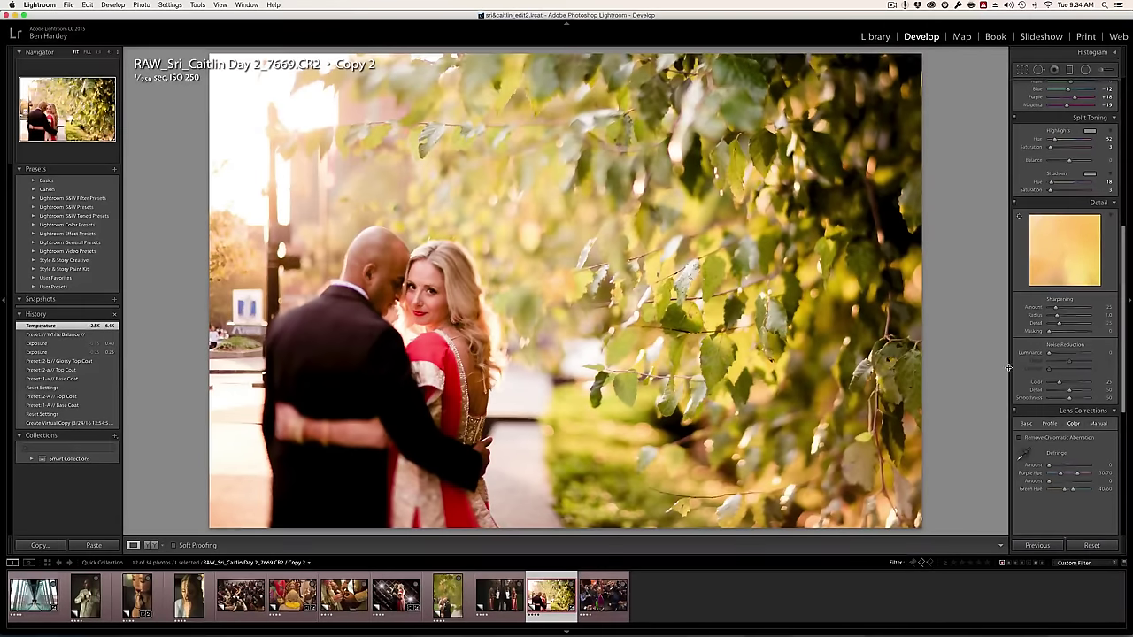
mouse_move(1123, 341)
mouse_down()
mouse_move(1126, 468)
mouse_move(1130, 77)
mouse_up()
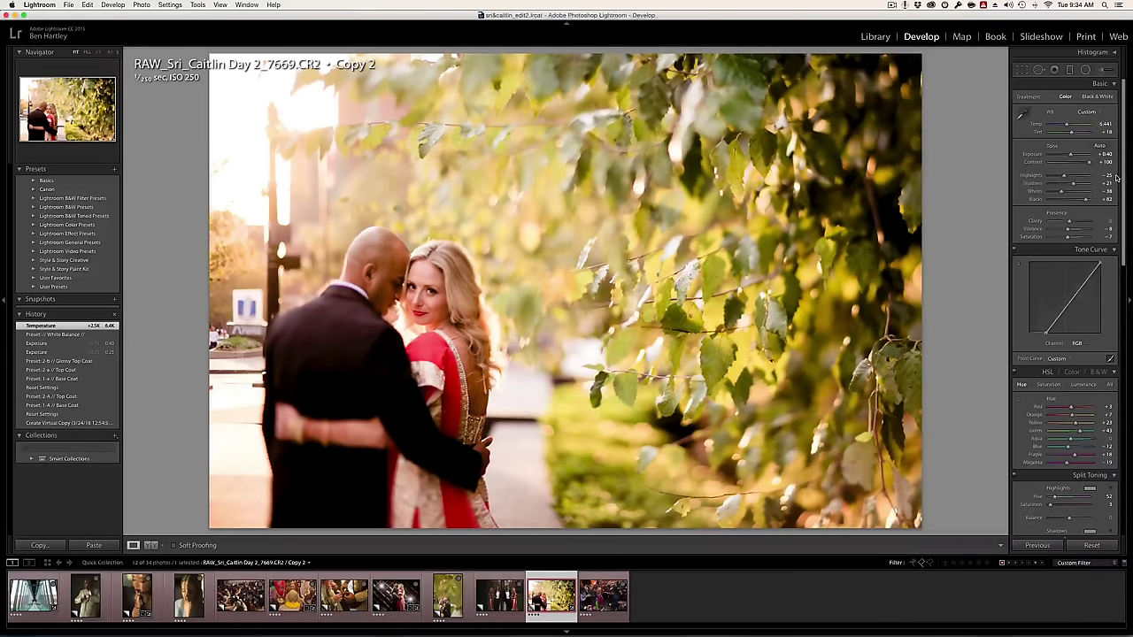
- Collapse Tone Curve, HSL, Split Toning, Detail, Lens Corrections, Effects and Camera Calibration
click(1117, 252)
click(1114, 265)
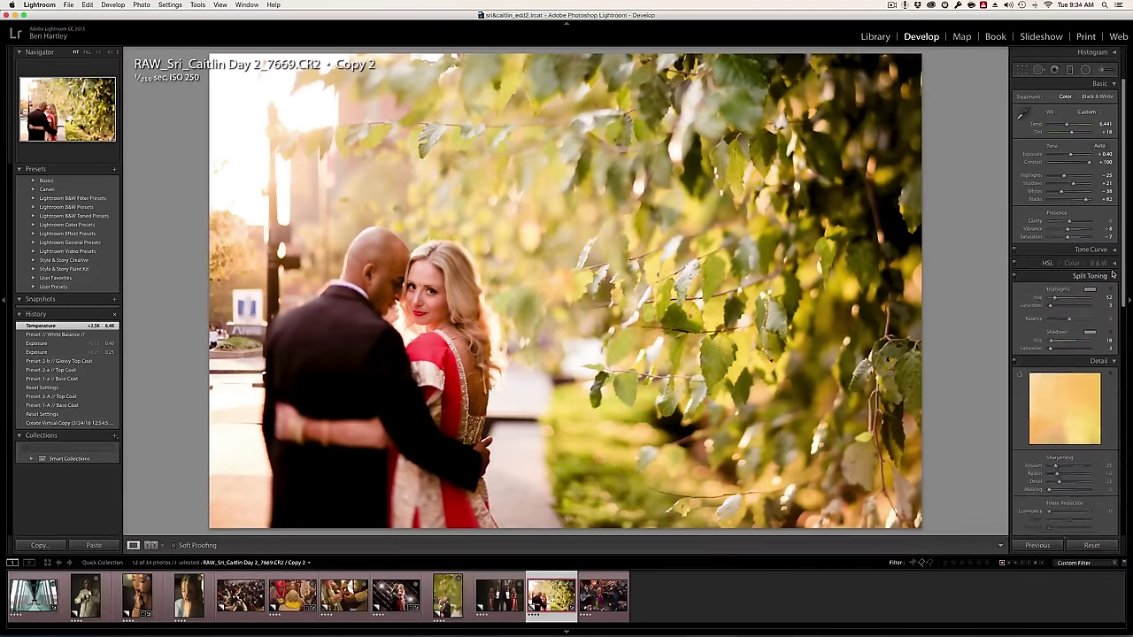
click(1112, 276)
click(1114, 288)
click(1114, 303)
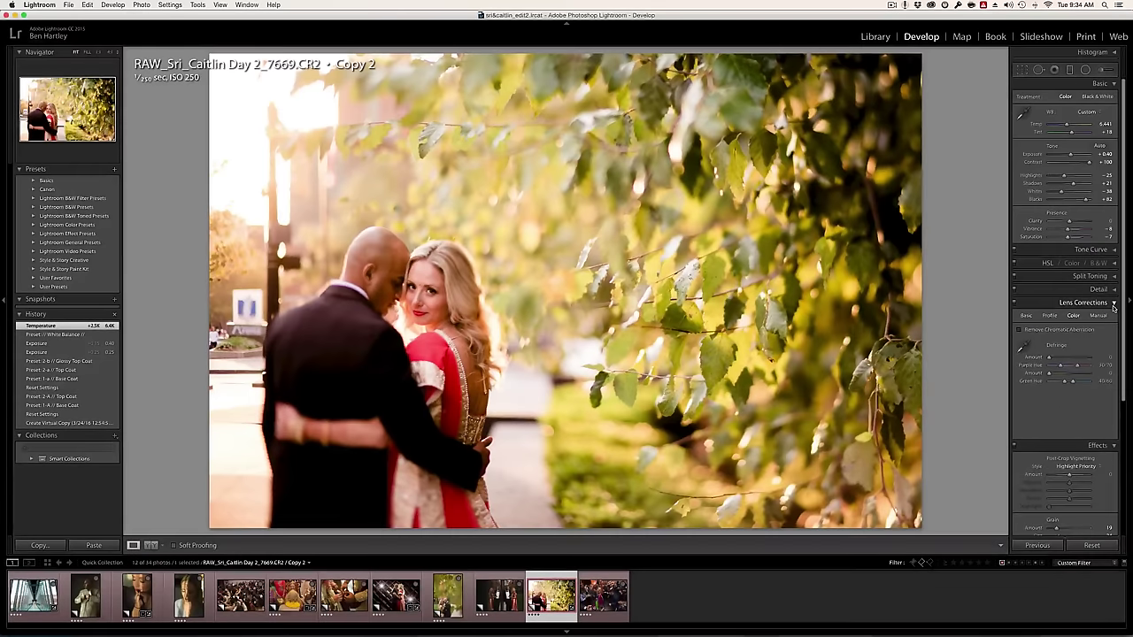
click(1113, 316)
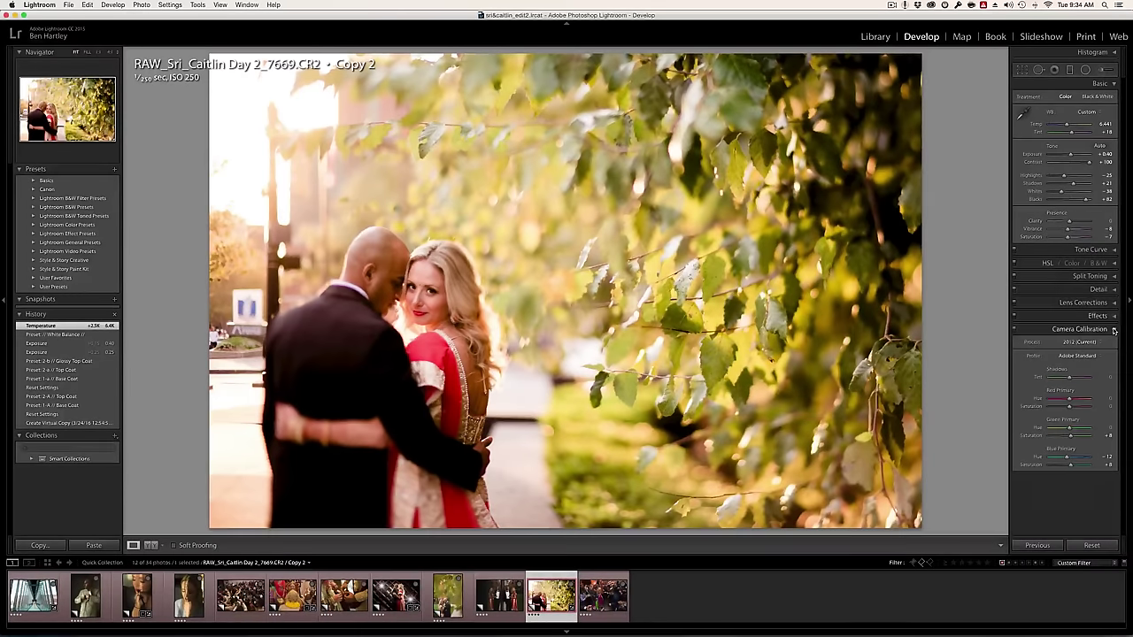
click(1113, 330)
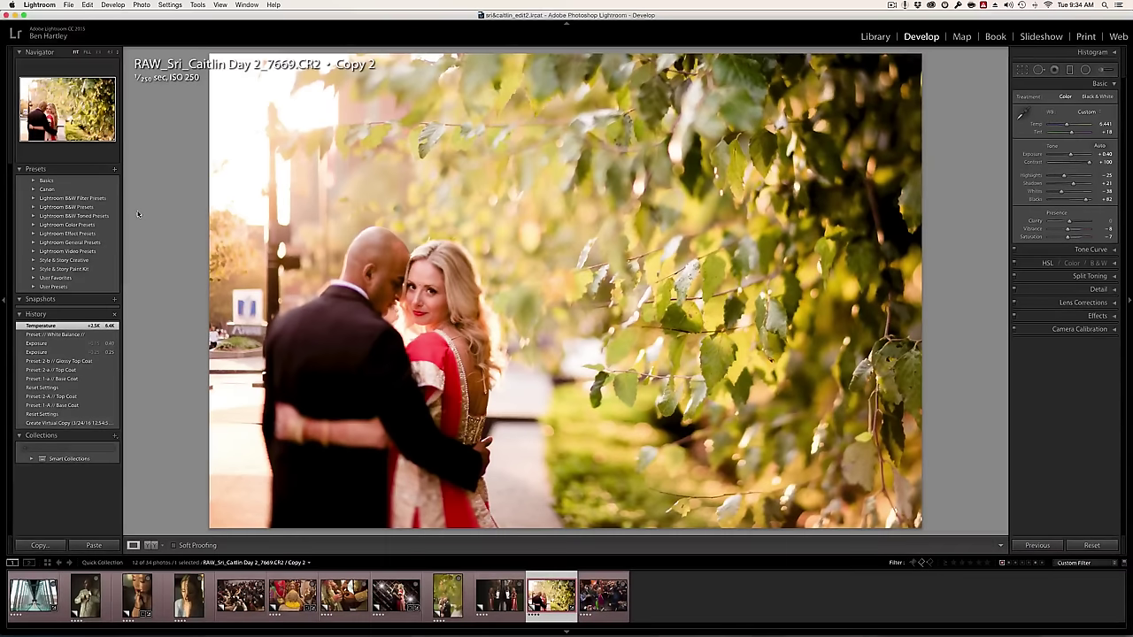
- Collapse the edit history list and expand the Style & Story Paint Kit presets
click(35, 314)
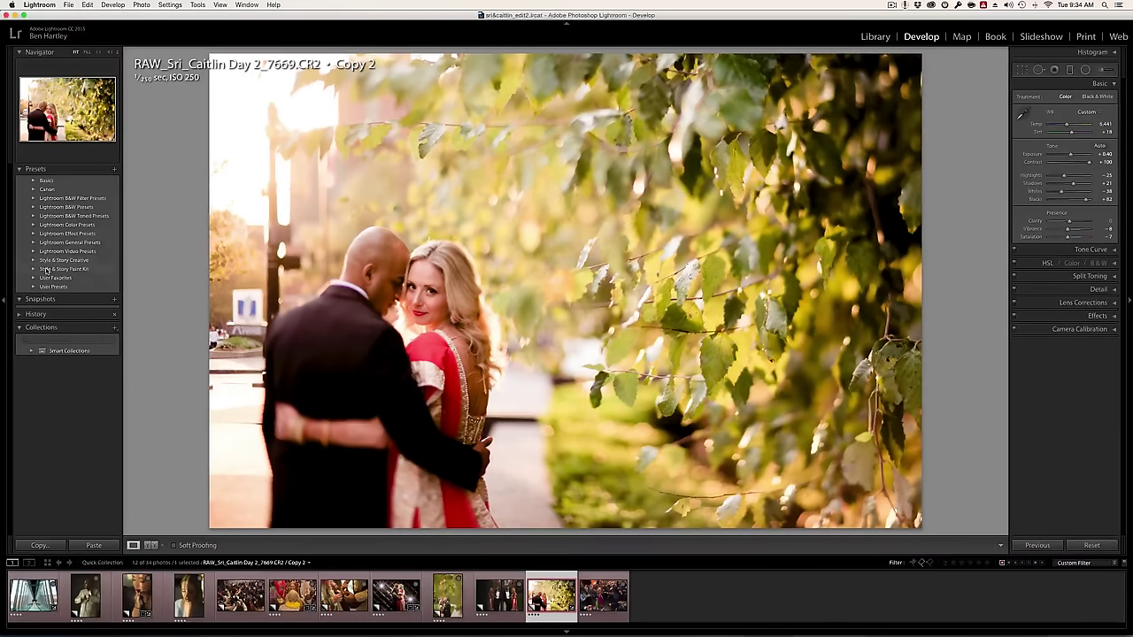
click(33, 269)
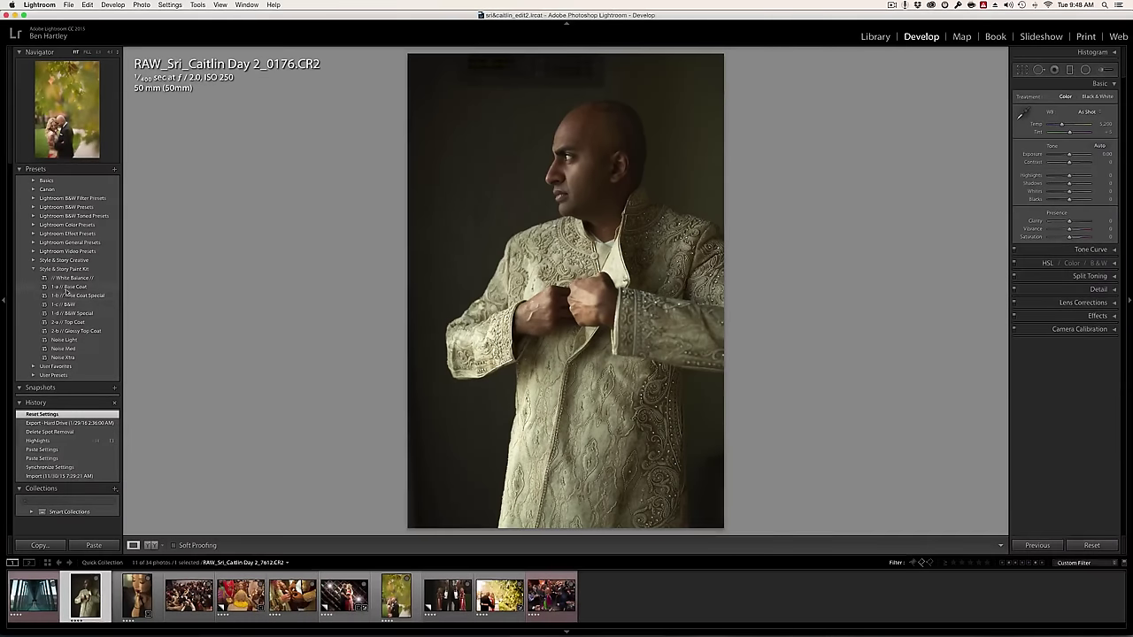
- Apply 1-a Base Coat and 2-a Top Coat to portrait 0176, setting exposure to +0.25
click(71, 287)
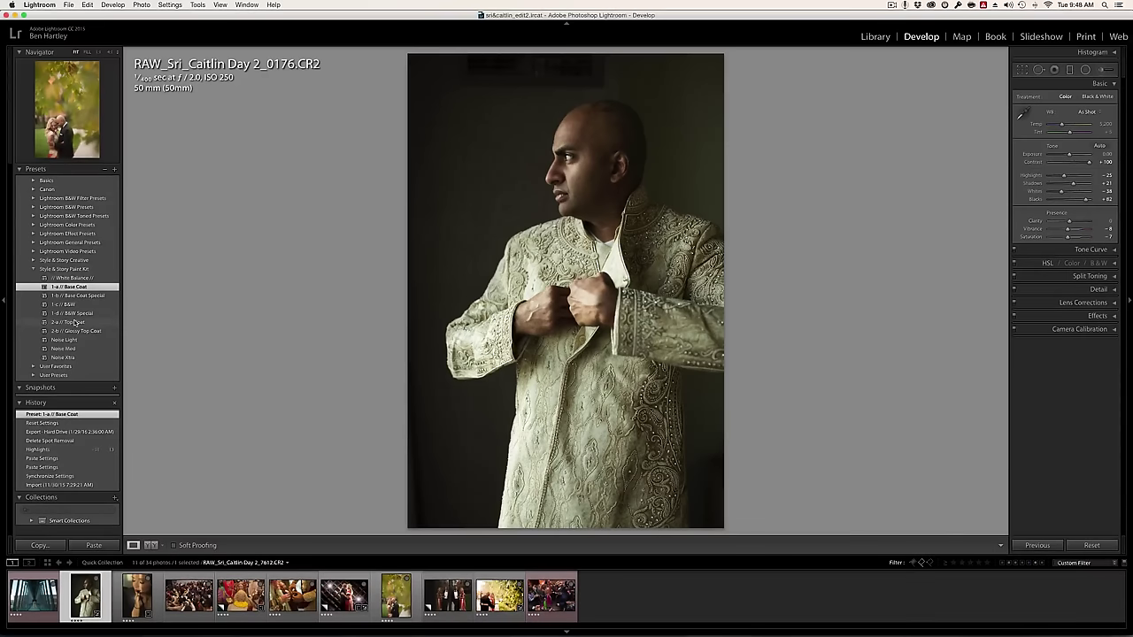
click(75, 322)
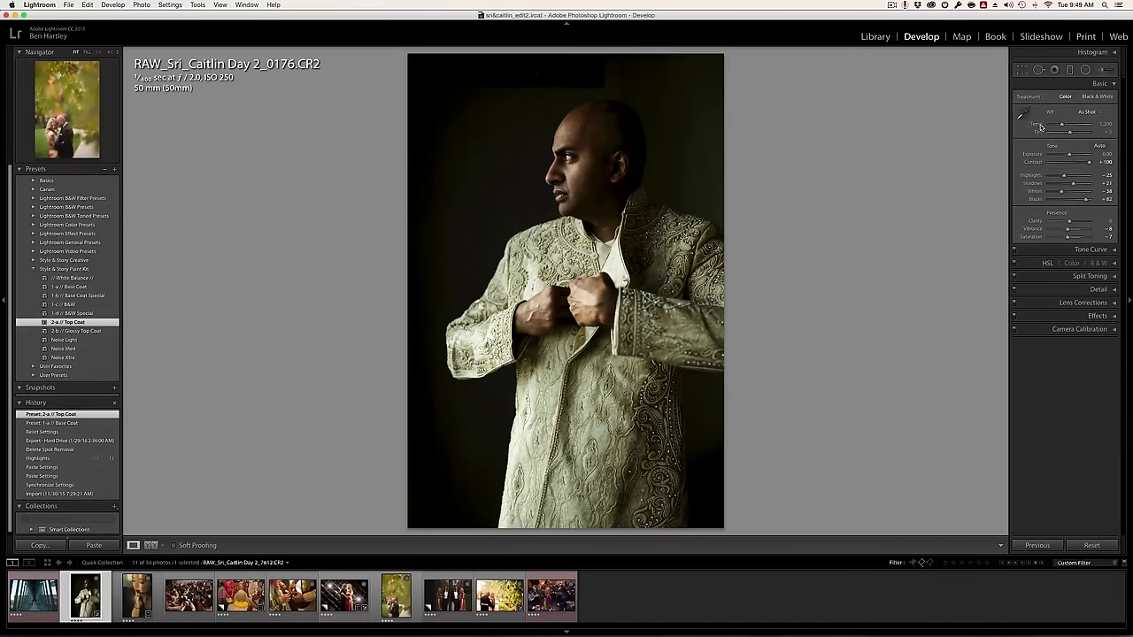
drag(1069, 157, 1069, 157)
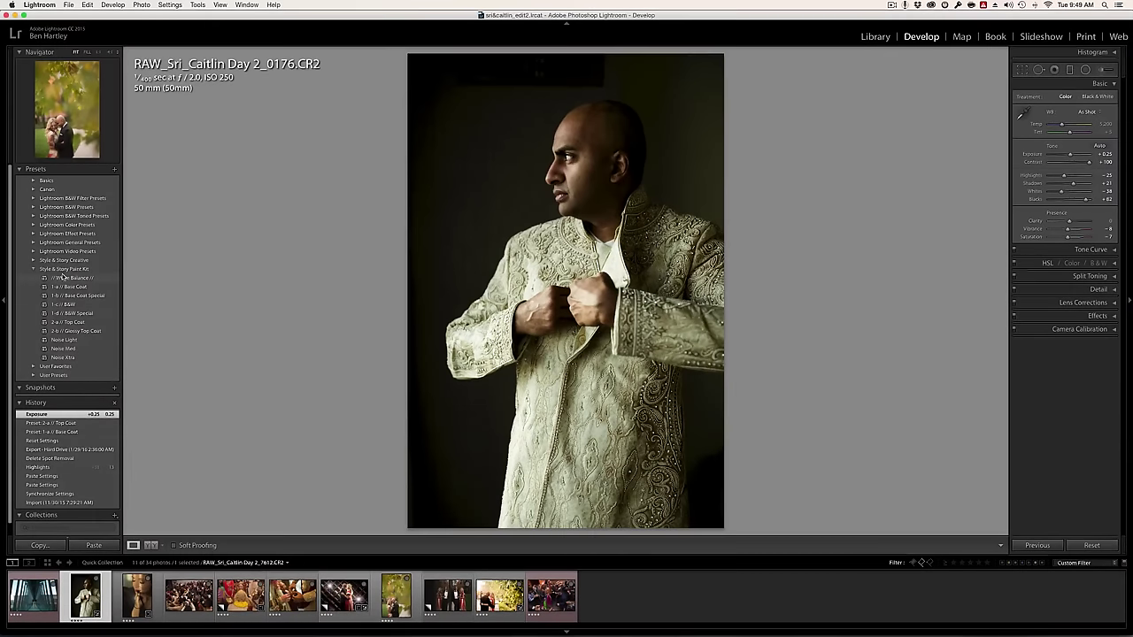
- Apply the White Balance preset to portrait 0176 and adjust its tint to +21
click(61, 277)
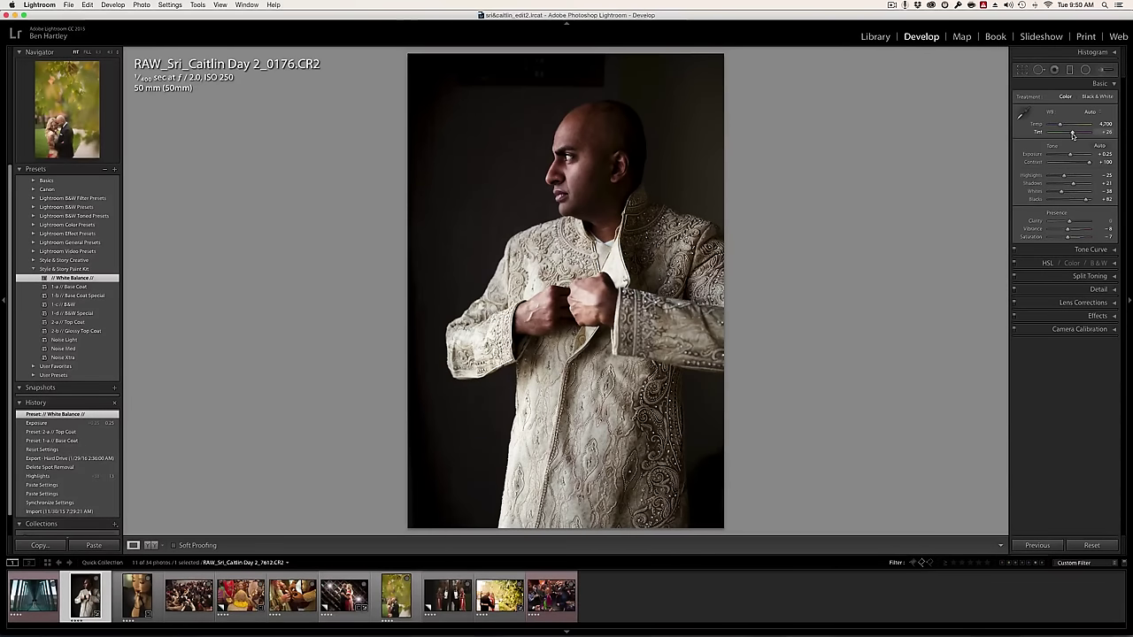
drag(1073, 135, 1072, 135)
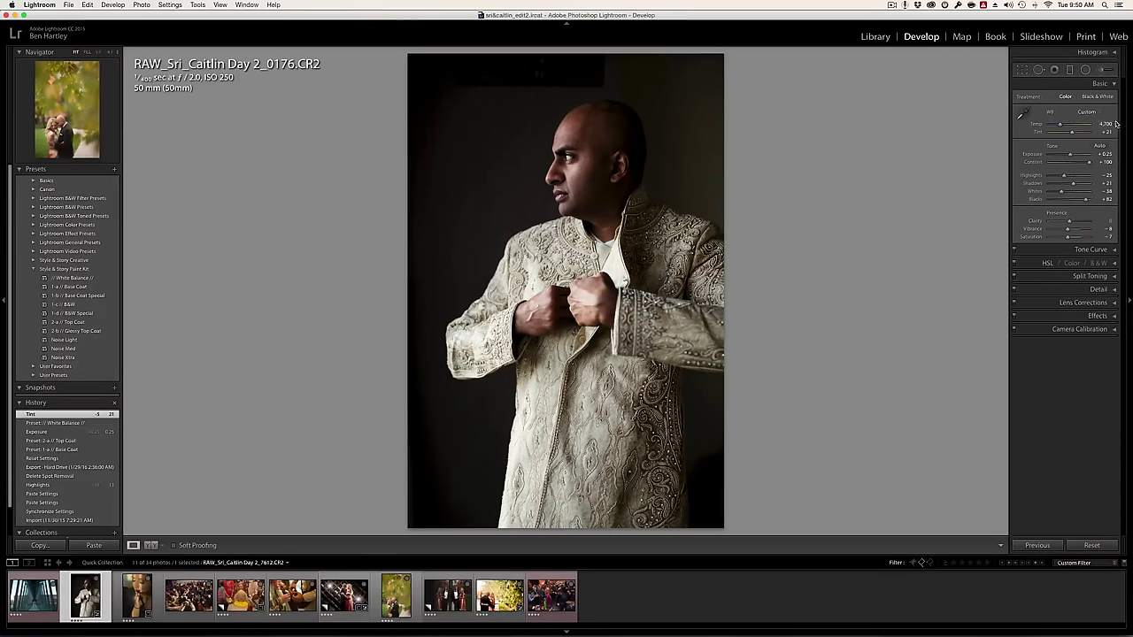
- Give garden photo 7669 the White Balance preset and warm its temperature to about 6,000
click(500, 601)
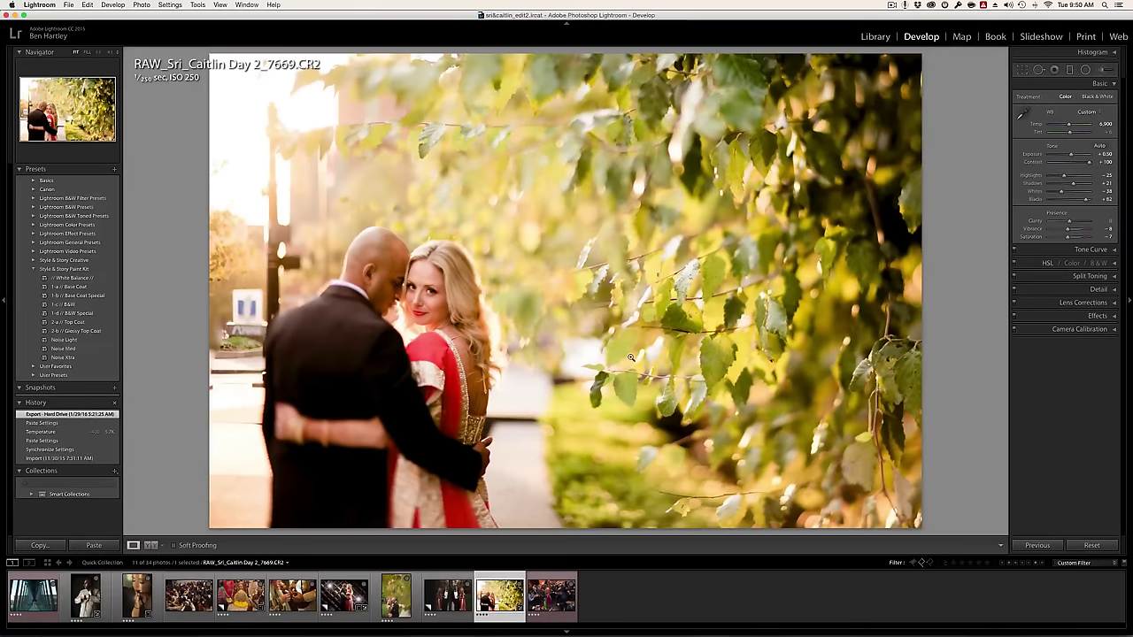
click(71, 277)
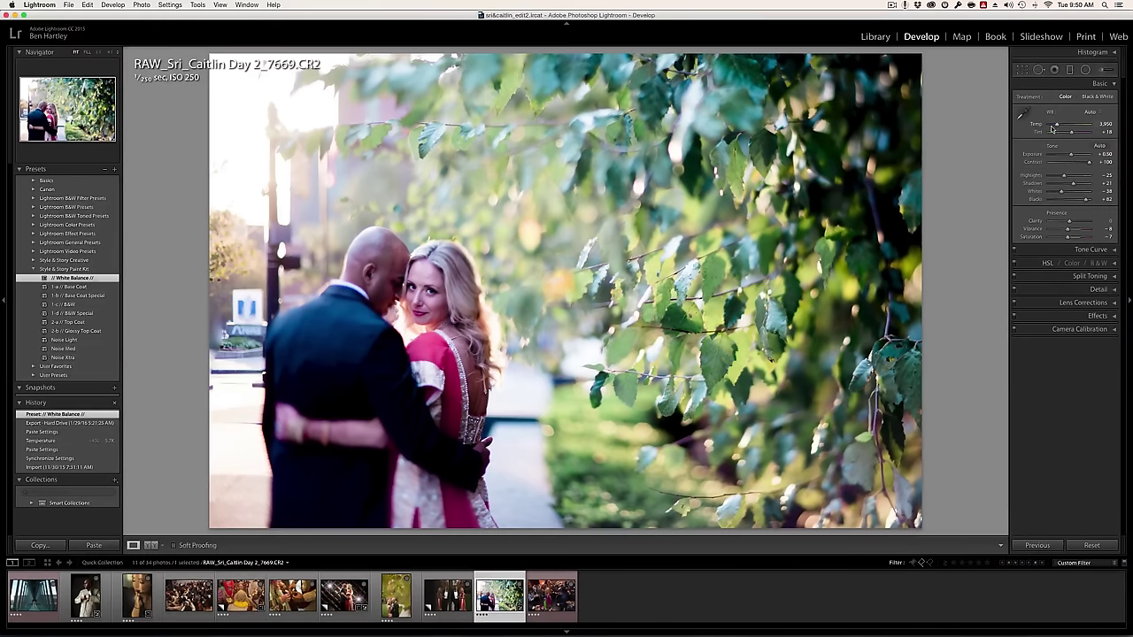
drag(1056, 127, 1067, 126)
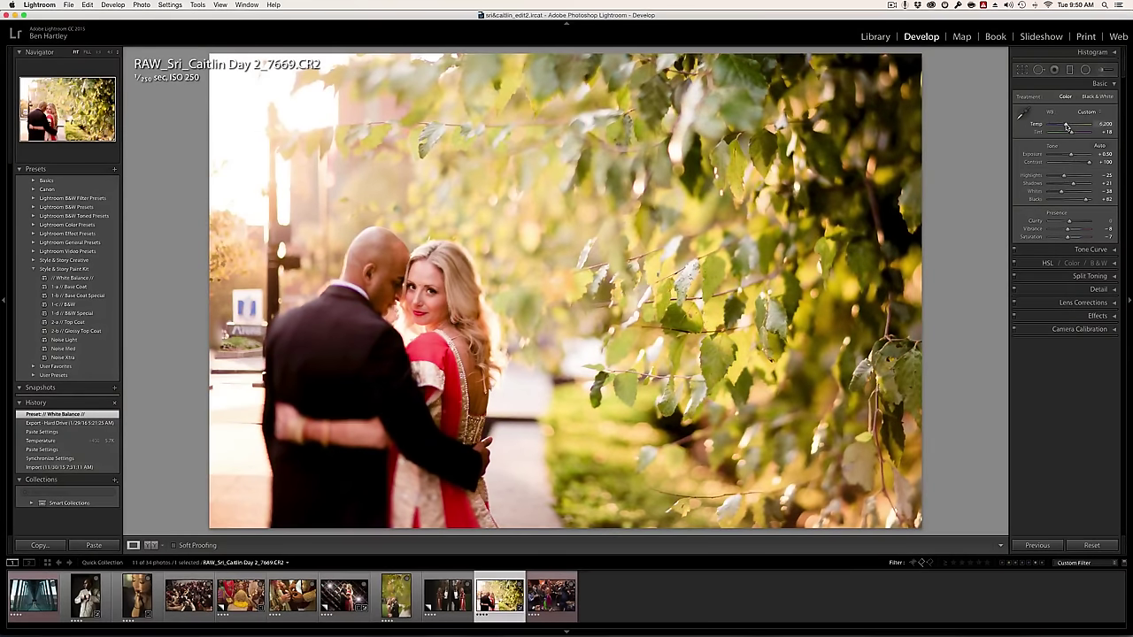
drag(1066, 126, 1056, 126)
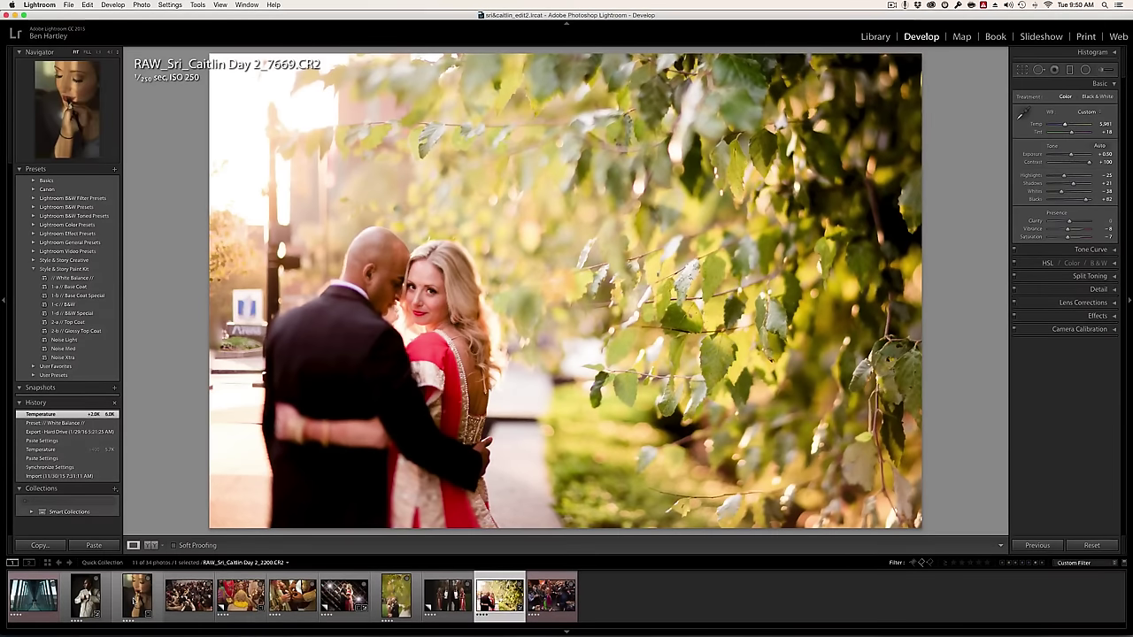
- Return to groom portrait 0176 and toggle Before/After to compare with the original
click(85, 596)
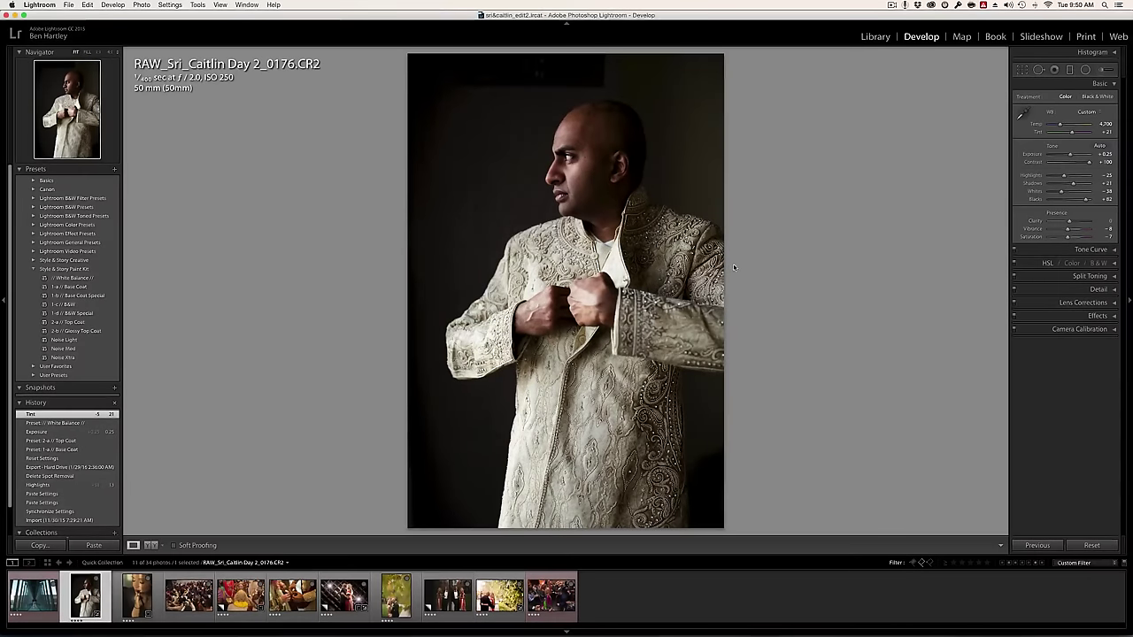
key(backslash)
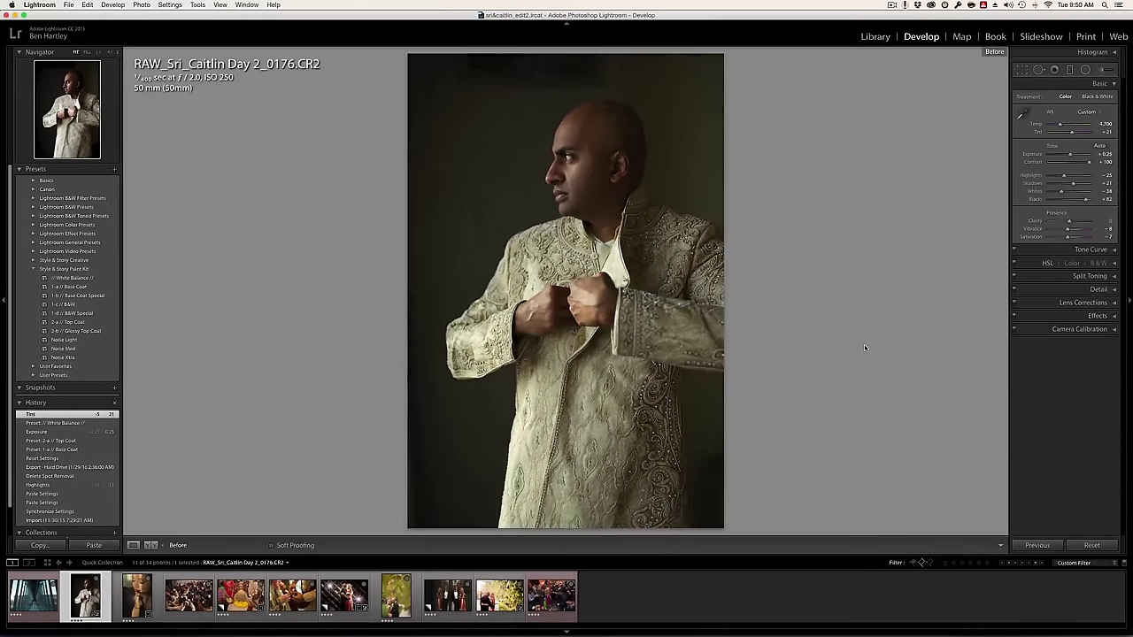
key(backslash)
key(backslash)
key(backslash)
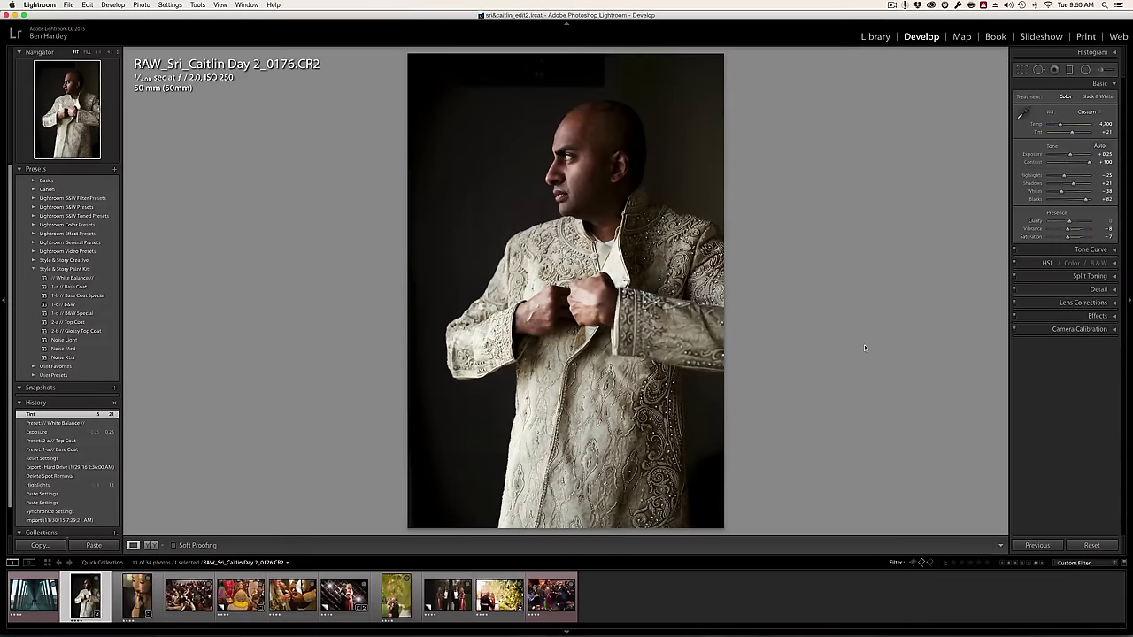
key(backslash)
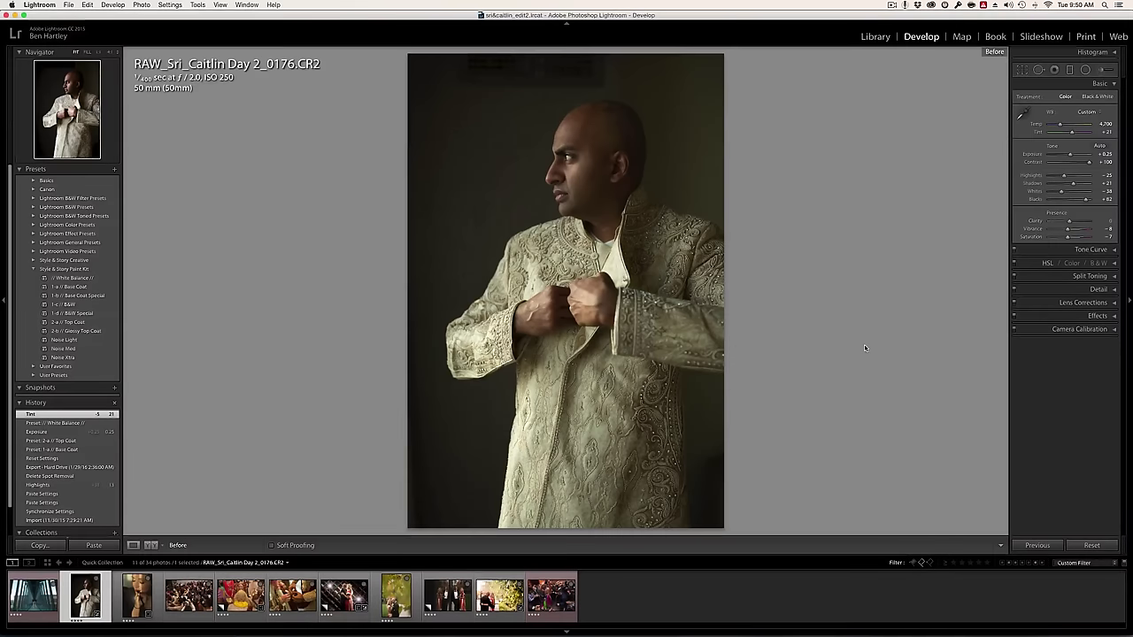
key(backslash)
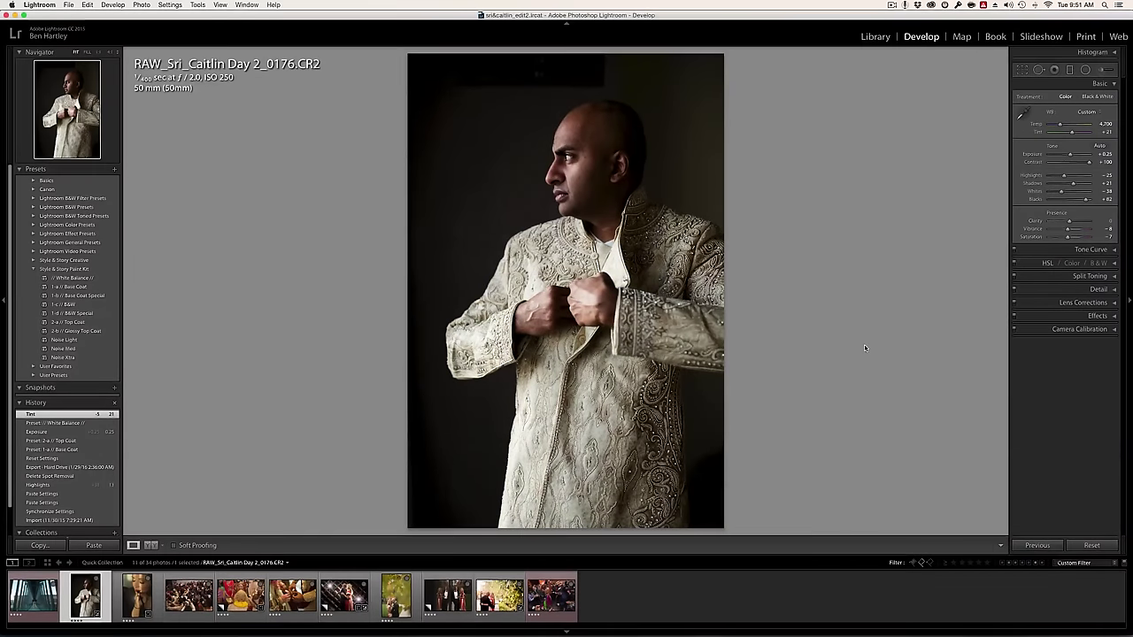
- Give lipstick portrait 2200 the 1-c B&W preset followed by the 2-a Top Coat preset
click(131, 589)
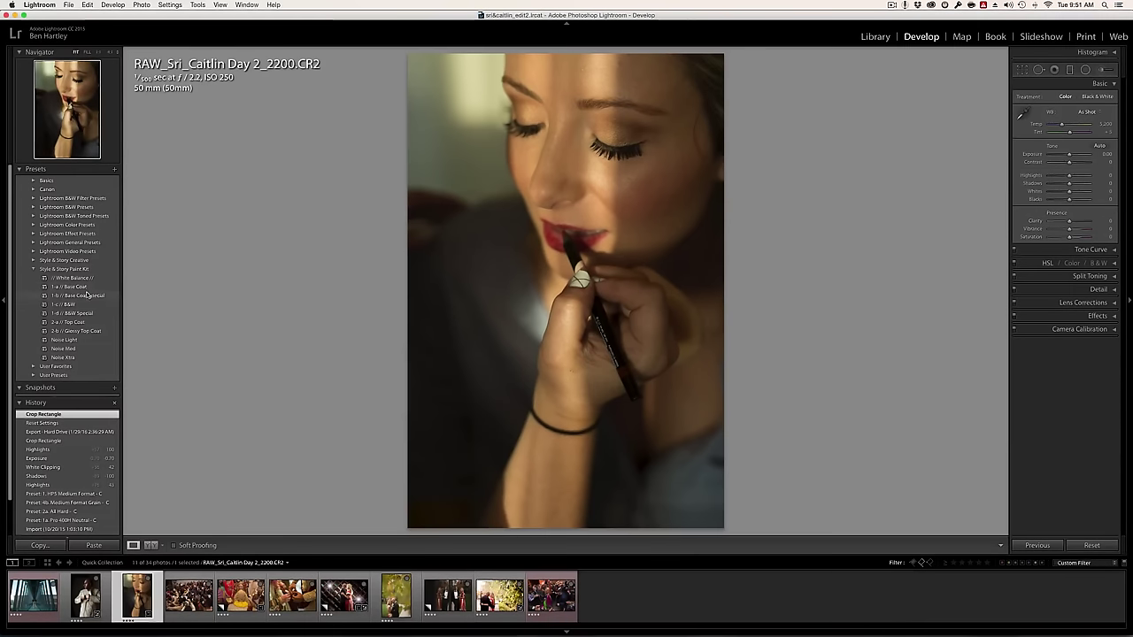
click(46, 305)
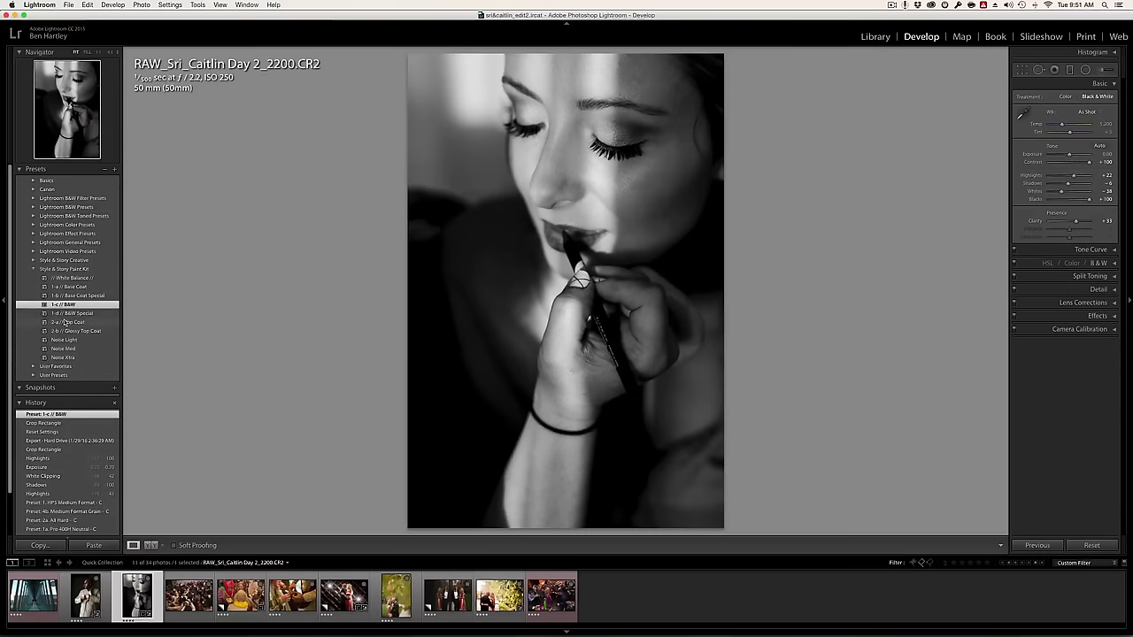
click(64, 322)
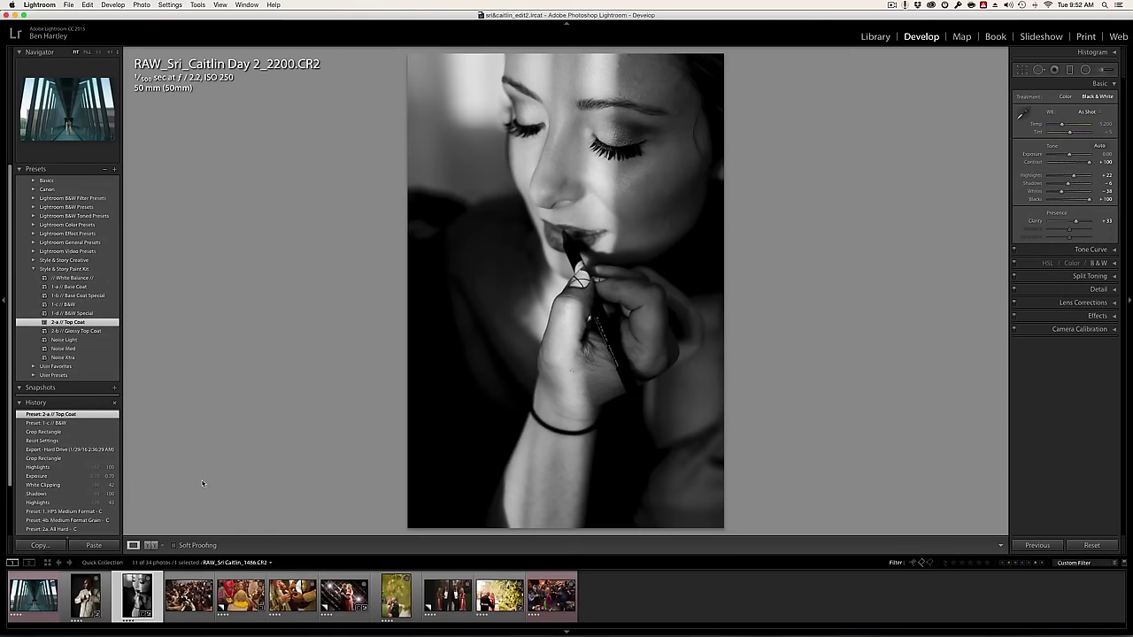
- Open the colour ceremony crowd photo 3043 in Develop from the filmstrip
click(203, 609)
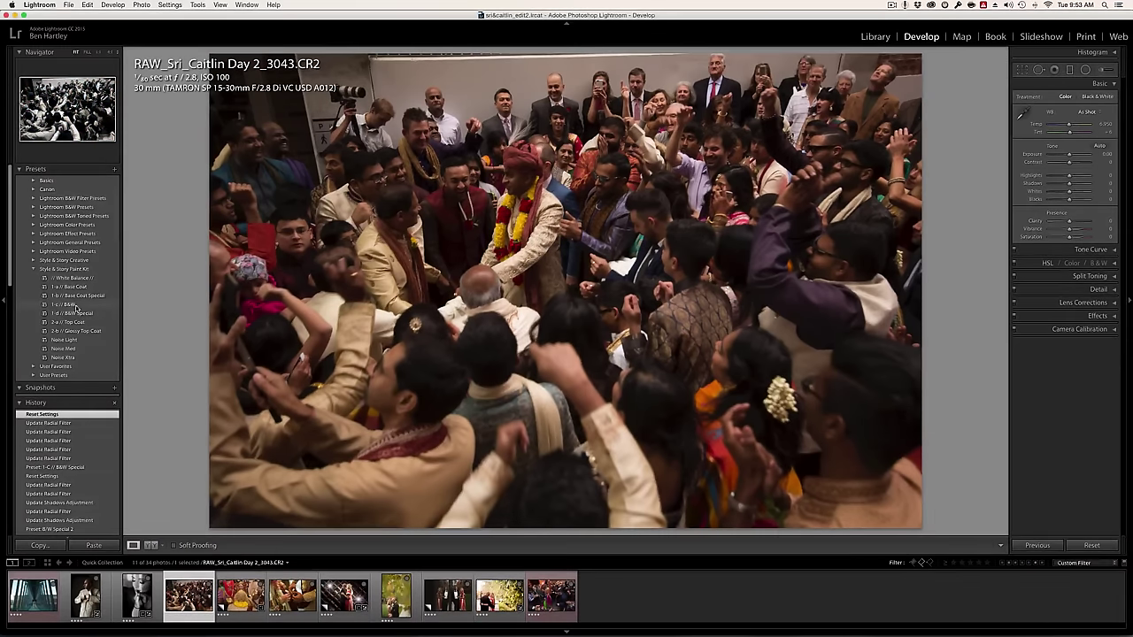
- Give crowd photo 3043 the B&W and Top Coat presets, exposure +1.15, highlights -55
click(74, 304)
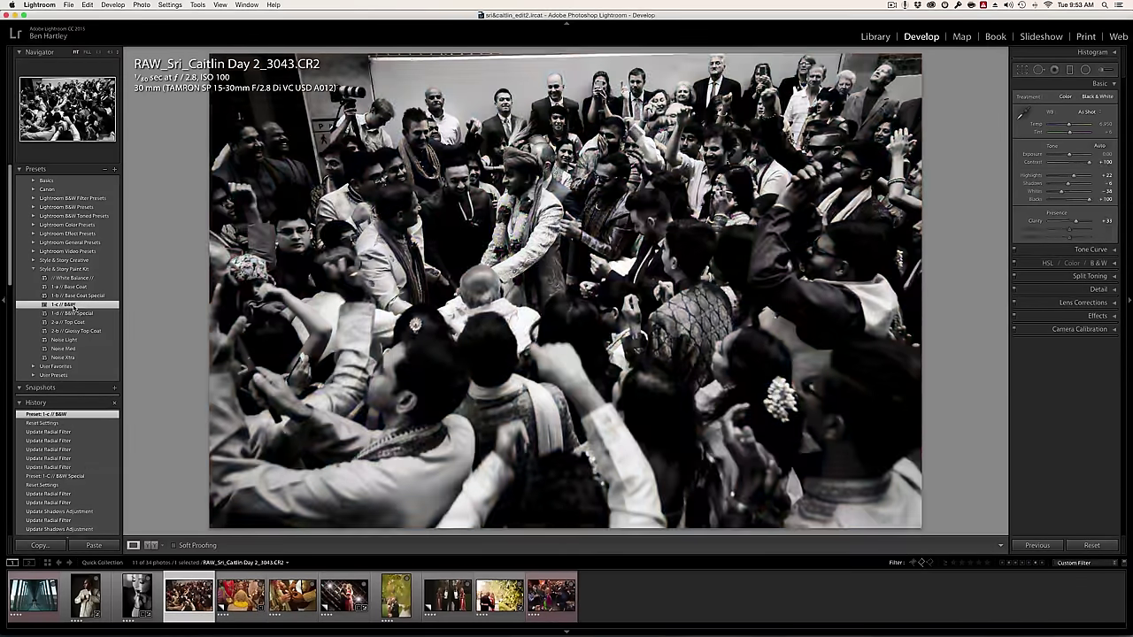
click(76, 322)
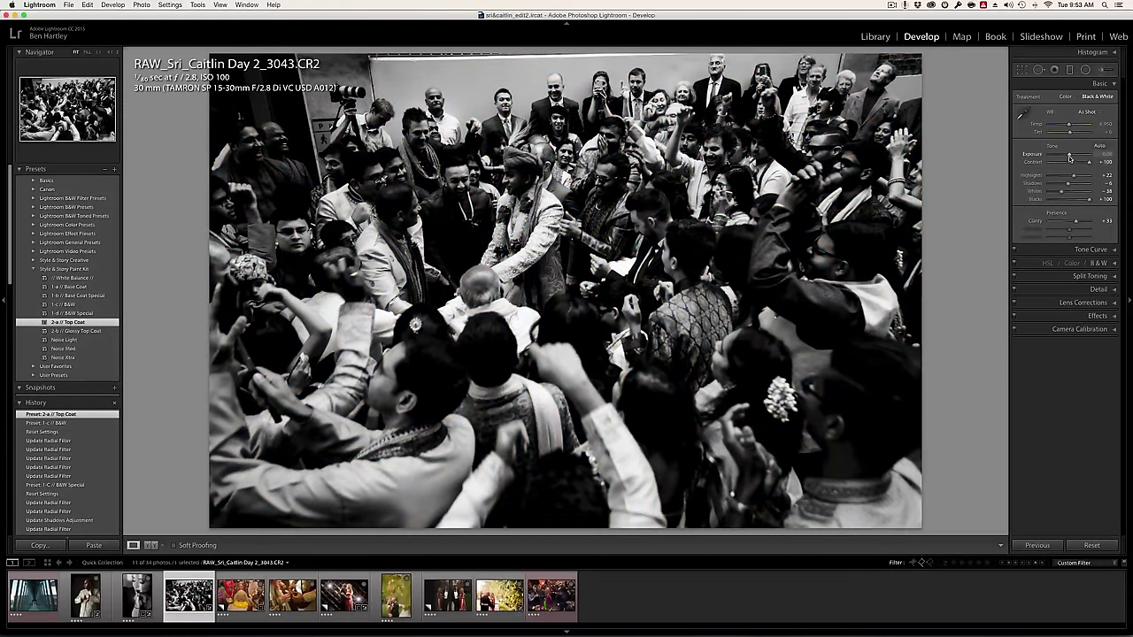
drag(1068, 156, 1074, 157)
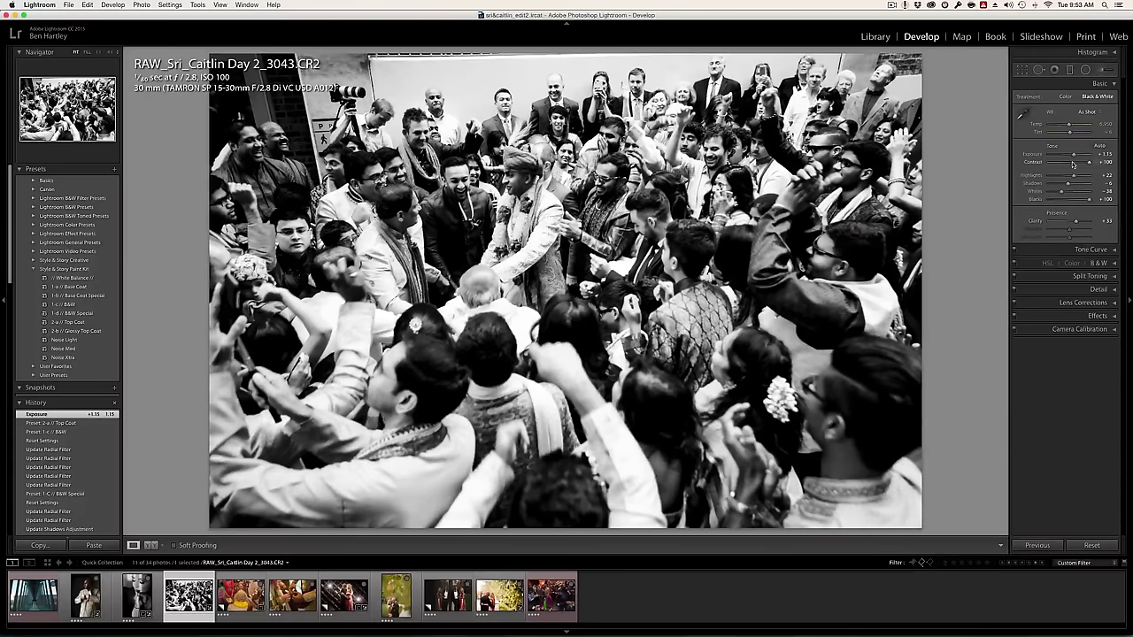
drag(1073, 175, 1056, 179)
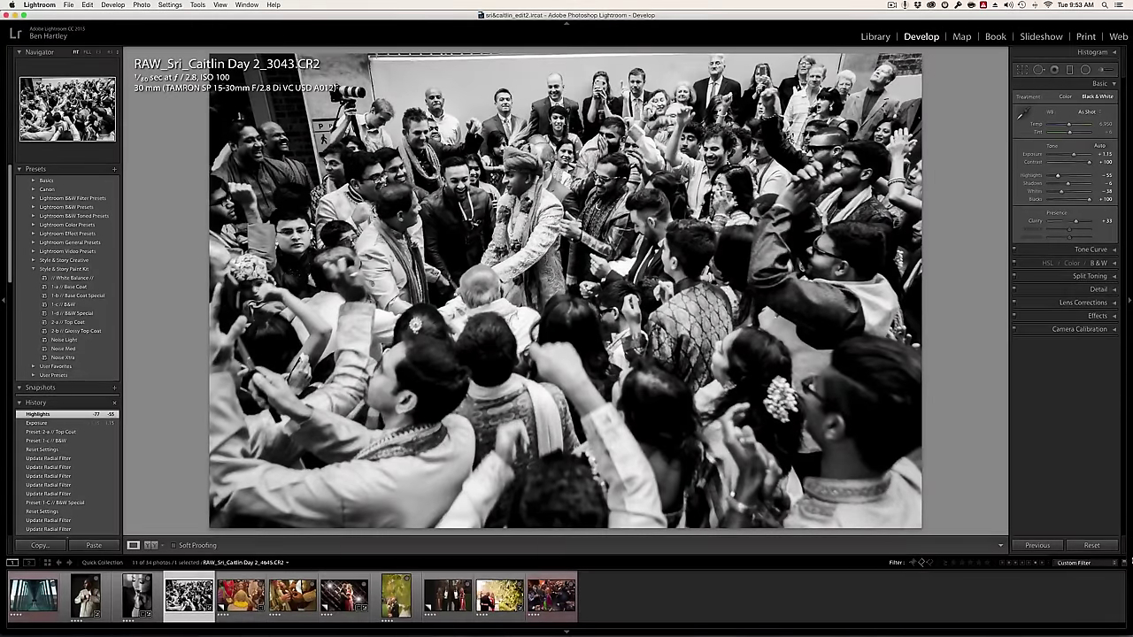
click(1091, 545)
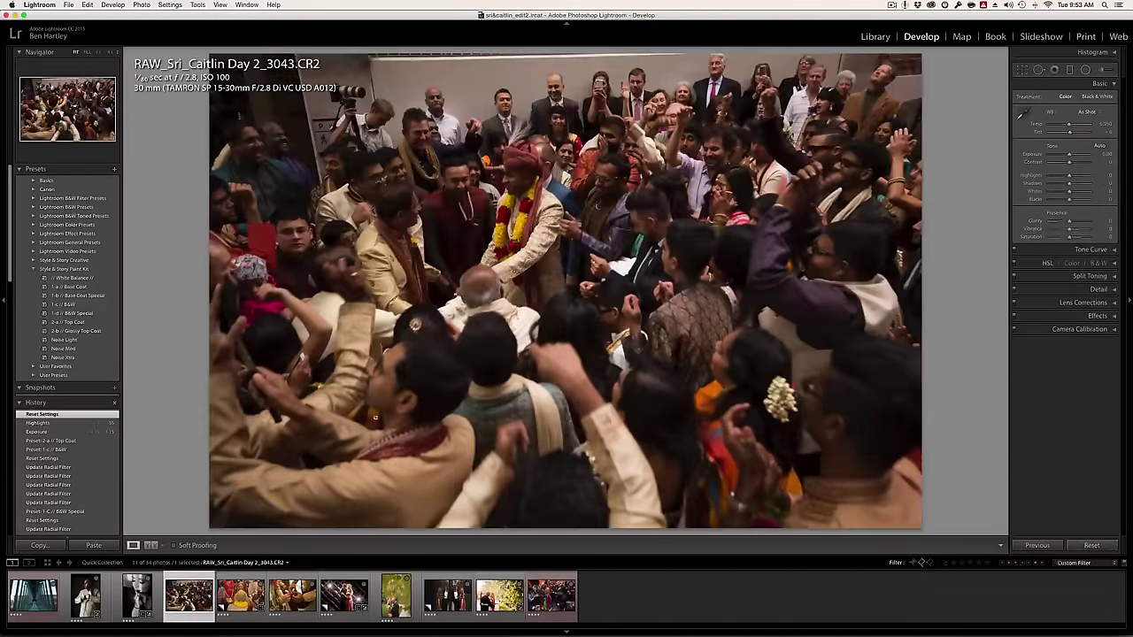
key(super+z)
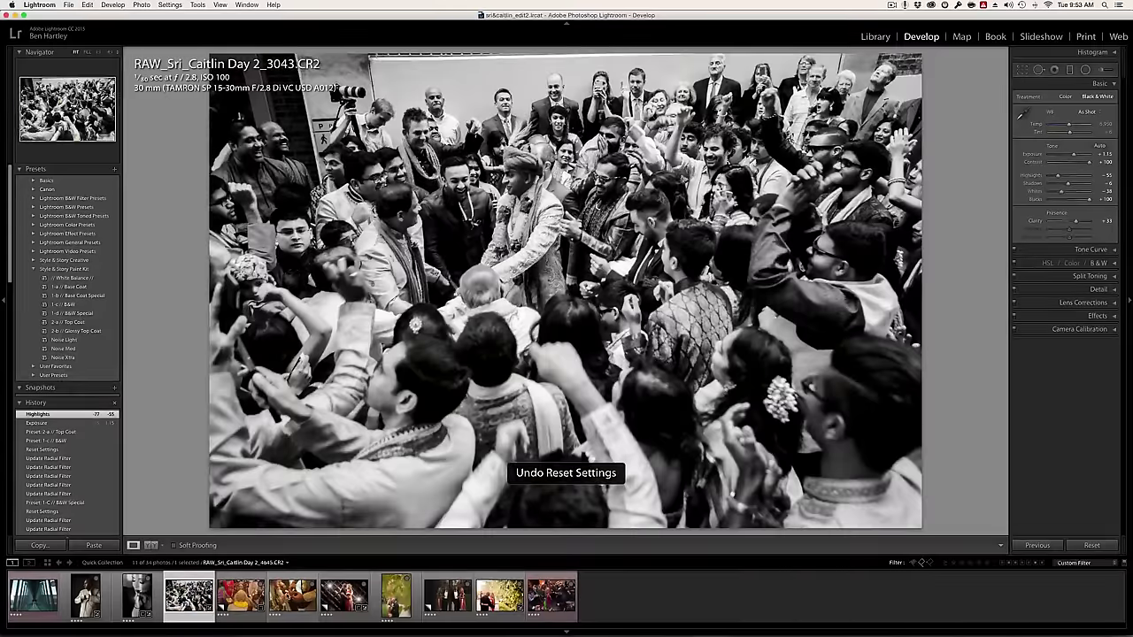
- Make a virtual copy of crowd photo 3043, reset it, and apply 1-d // B&W Special
right_click(196, 606)
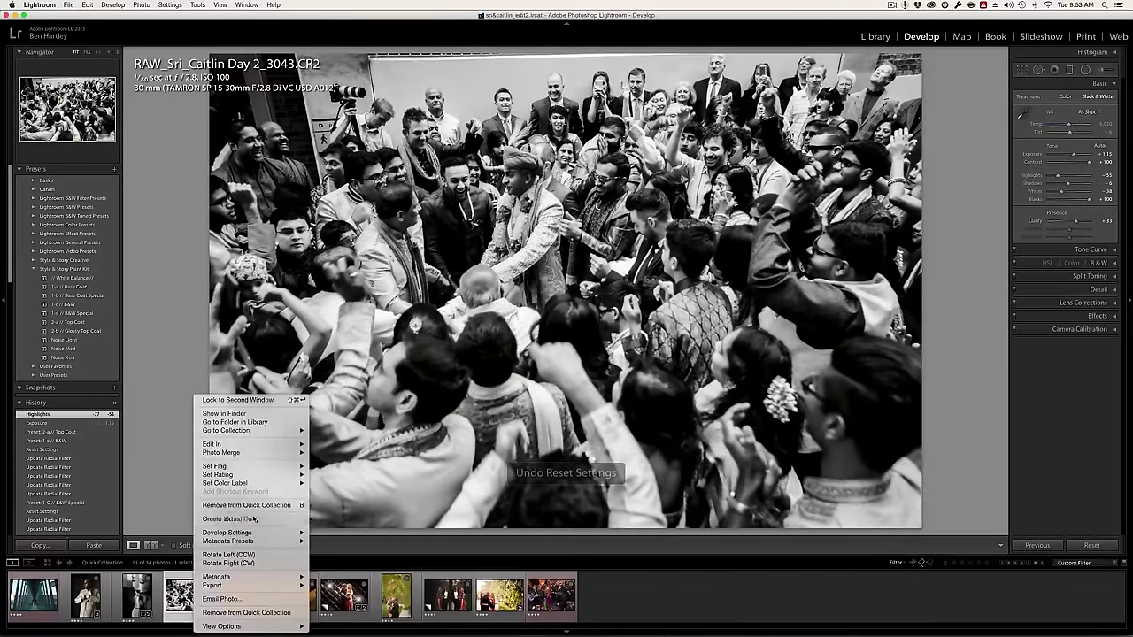
click(232, 519)
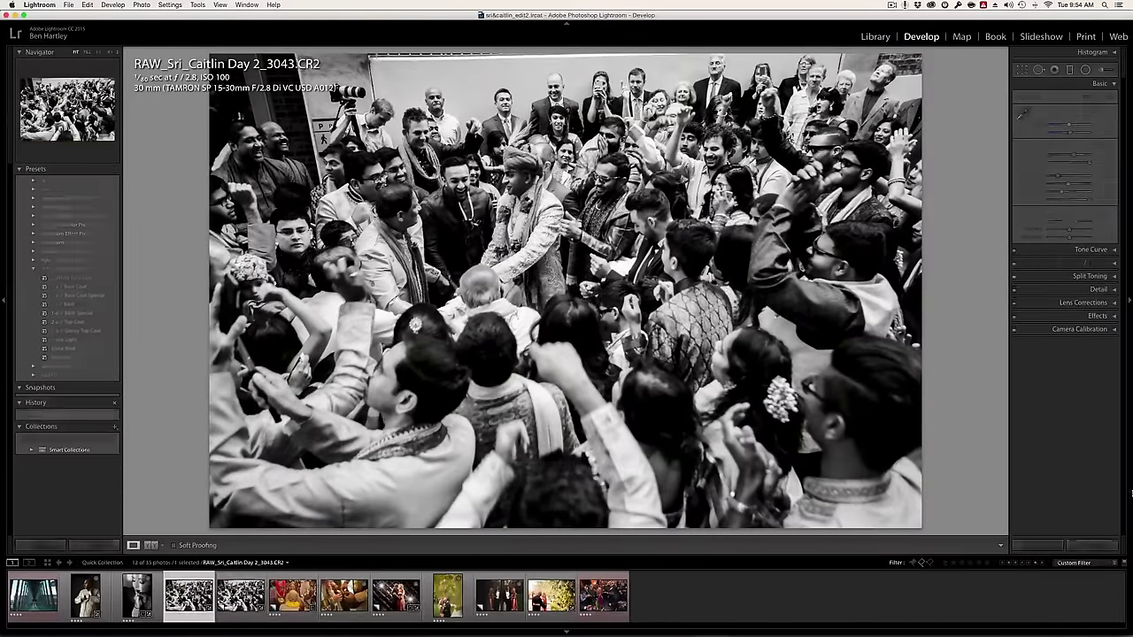
click(1095, 545)
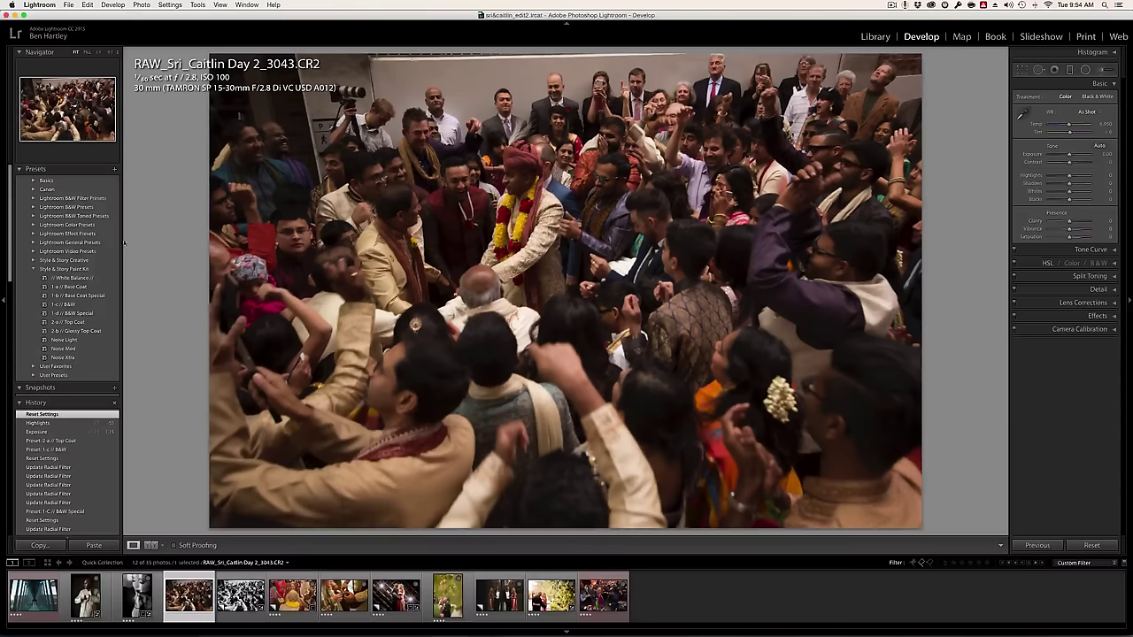
click(68, 315)
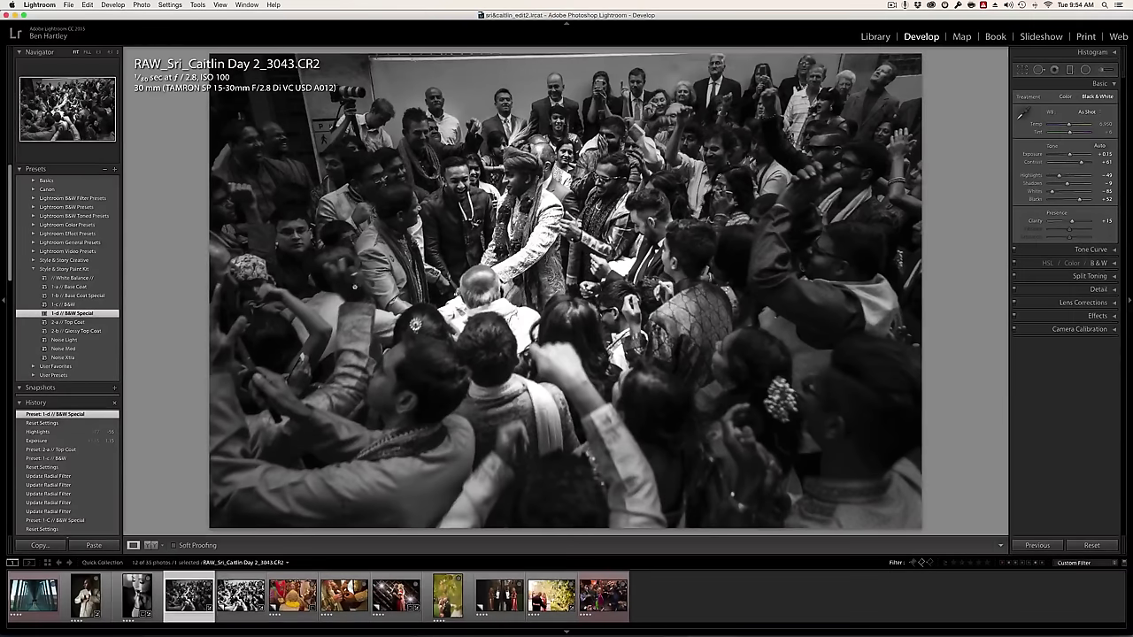
- Try a tight crop on crowd photo 3043, then undo it to keep the full frame
click(1022, 69)
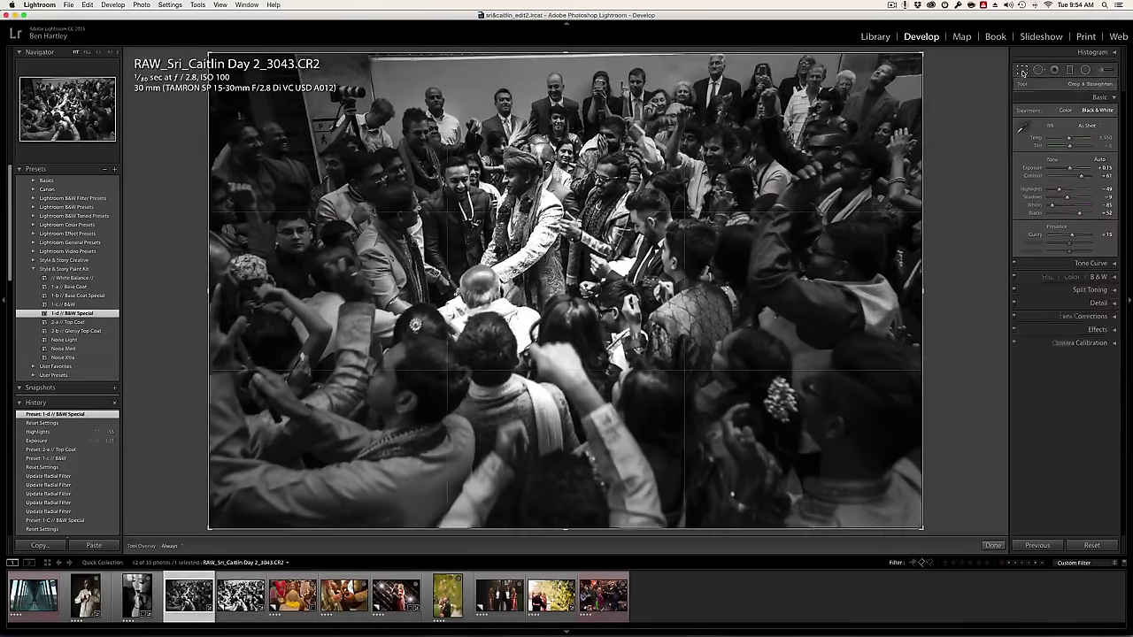
drag(923, 53, 716, 188)
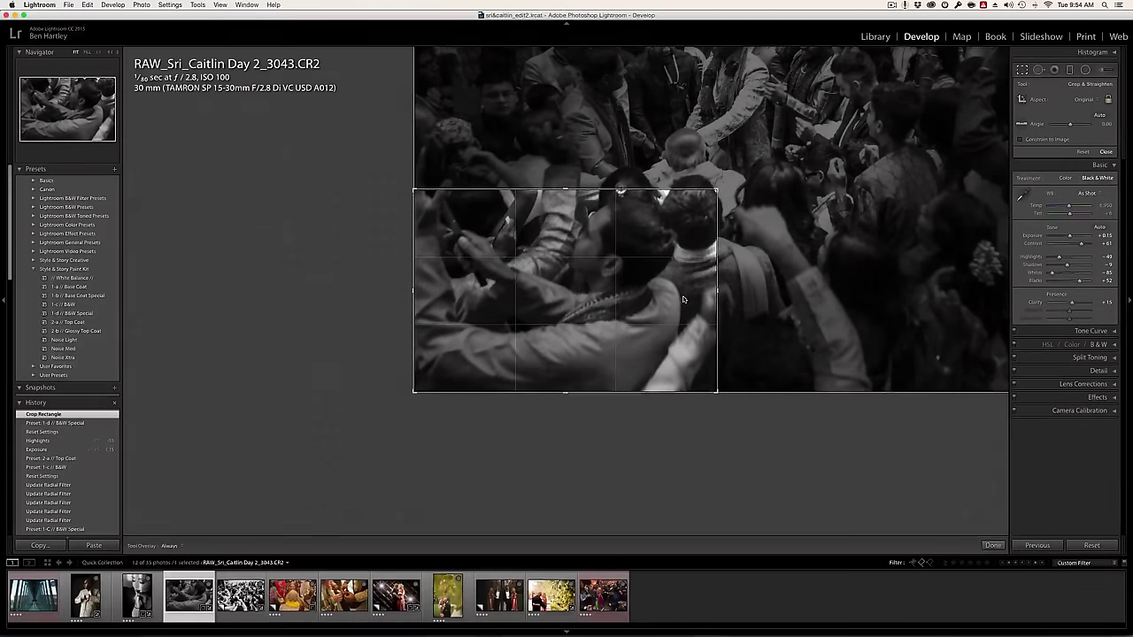
click(1106, 152)
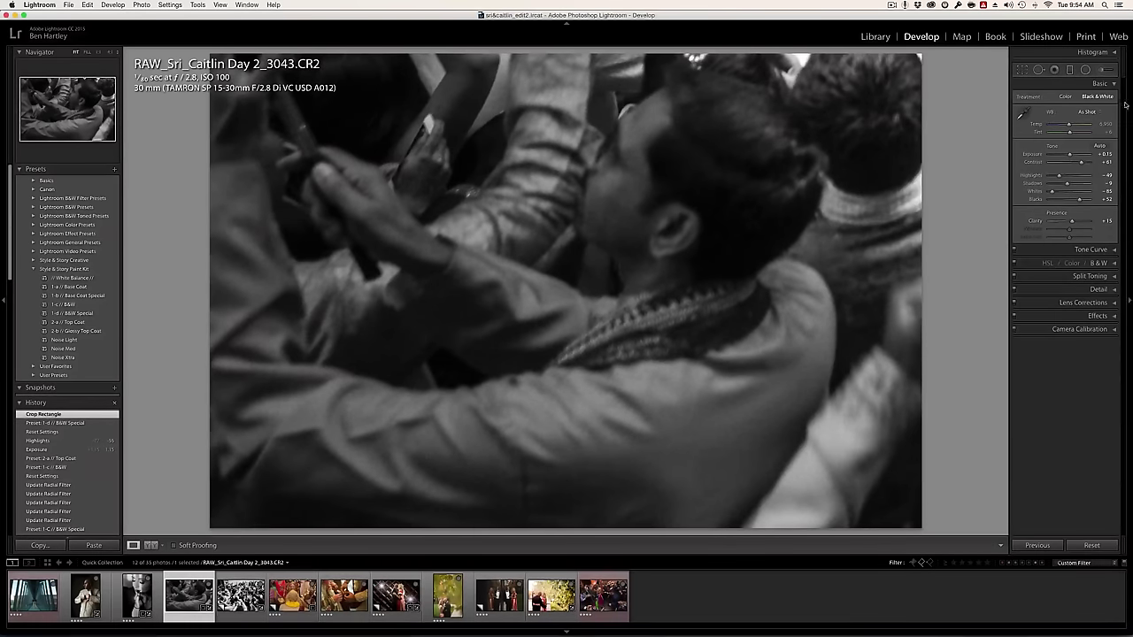
key(super+z)
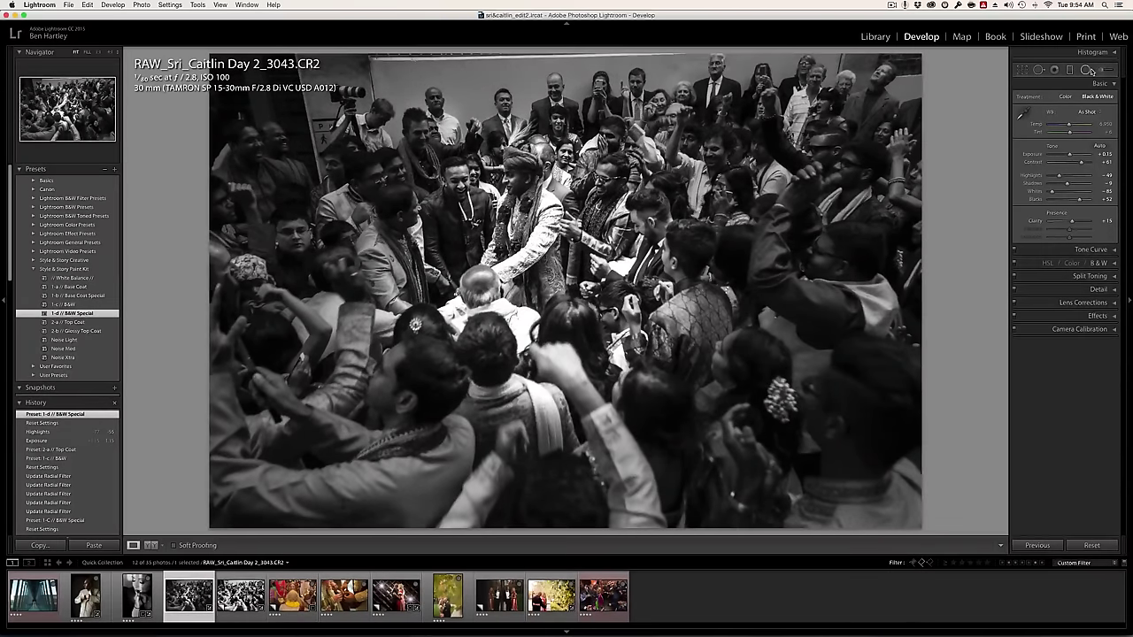
- Select the crowd photo's existing radial filter and move its oval toward the groom
click(1085, 70)
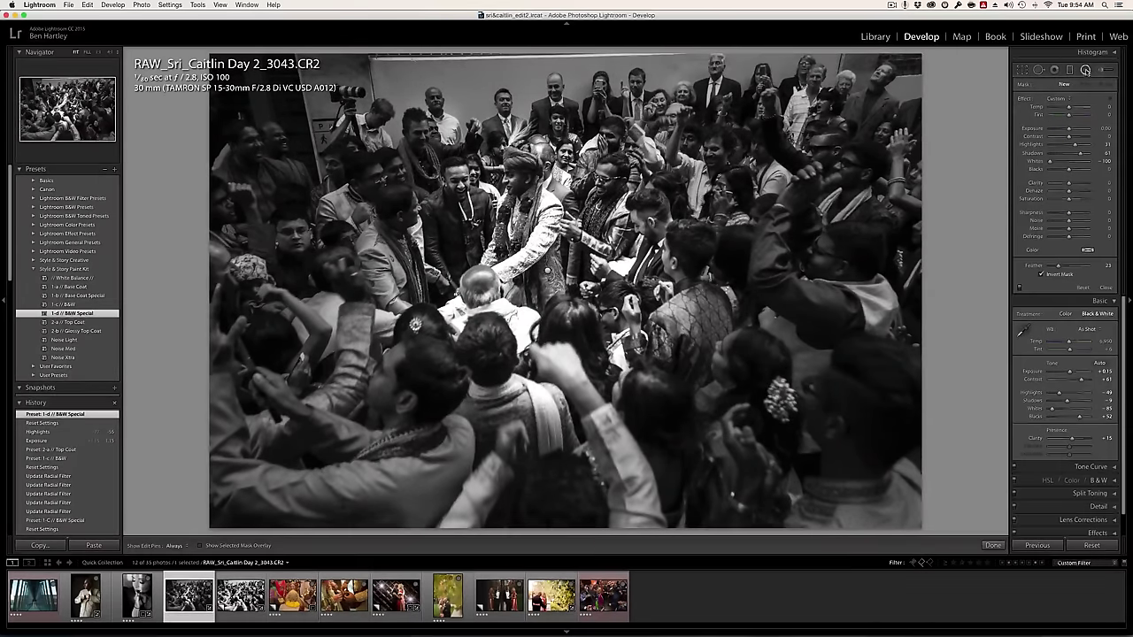
click(547, 273)
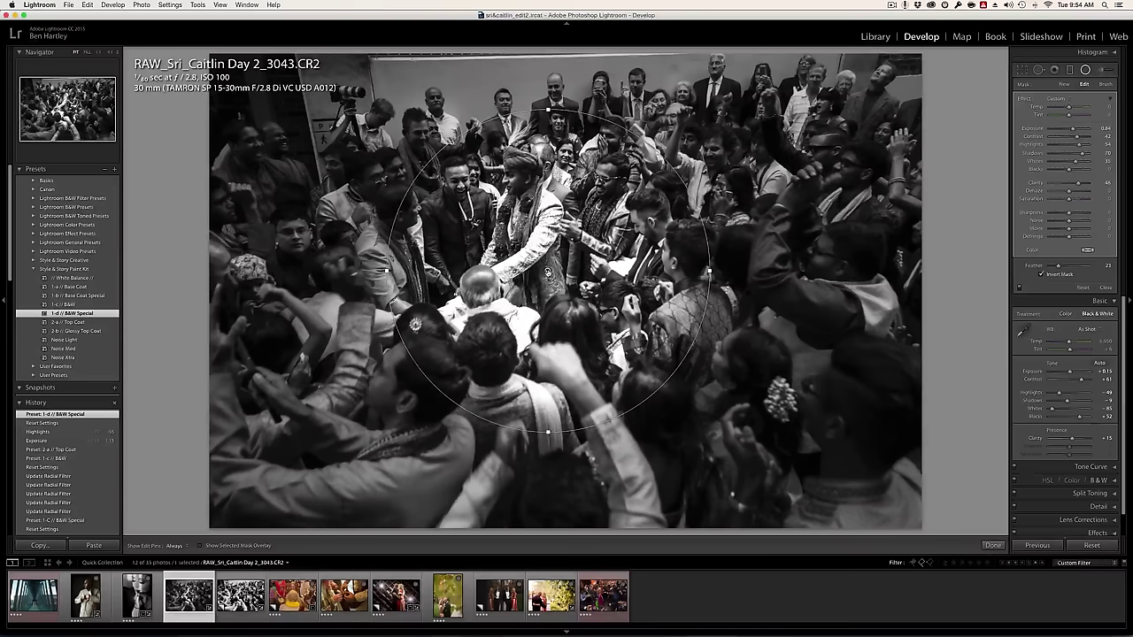
mouse_move(548, 273)
mouse_down()
mouse_move(770, 208)
mouse_move(479, 283)
mouse_move(509, 243)
mouse_up()
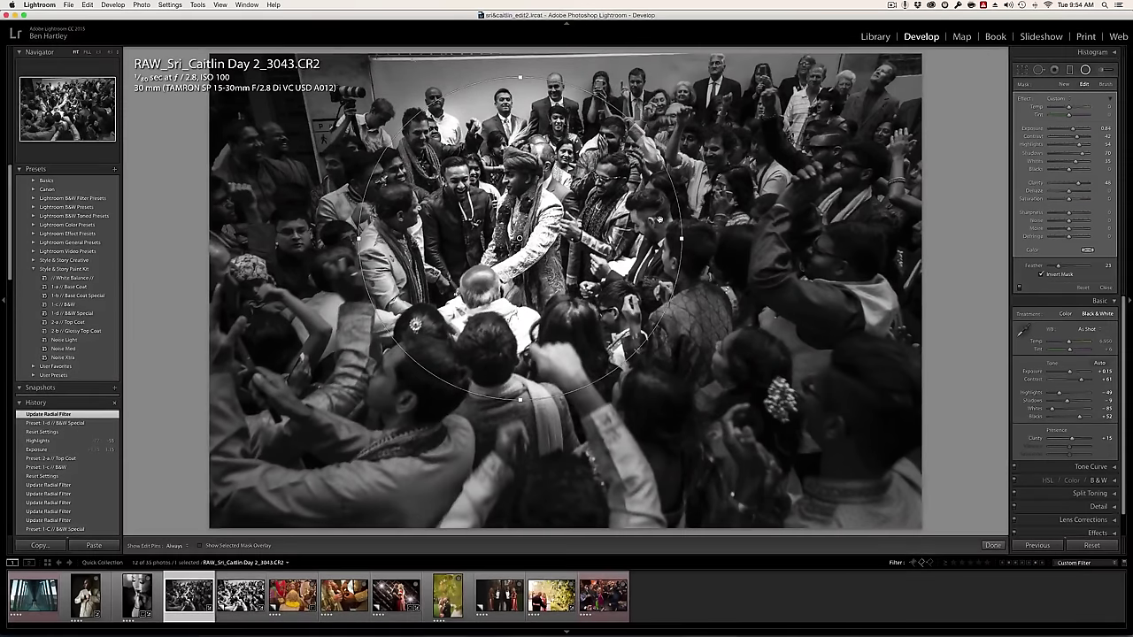
click(1106, 289)
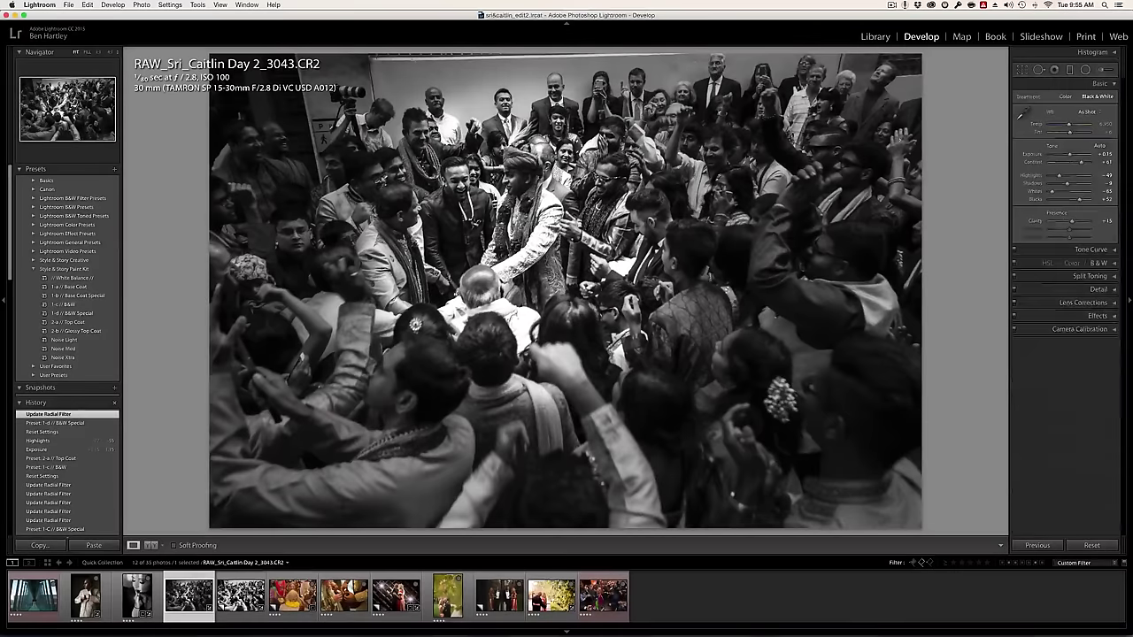
- Resize the radial filter into a smaller, shorter oval fitted around the turbaned groom
click(1085, 69)
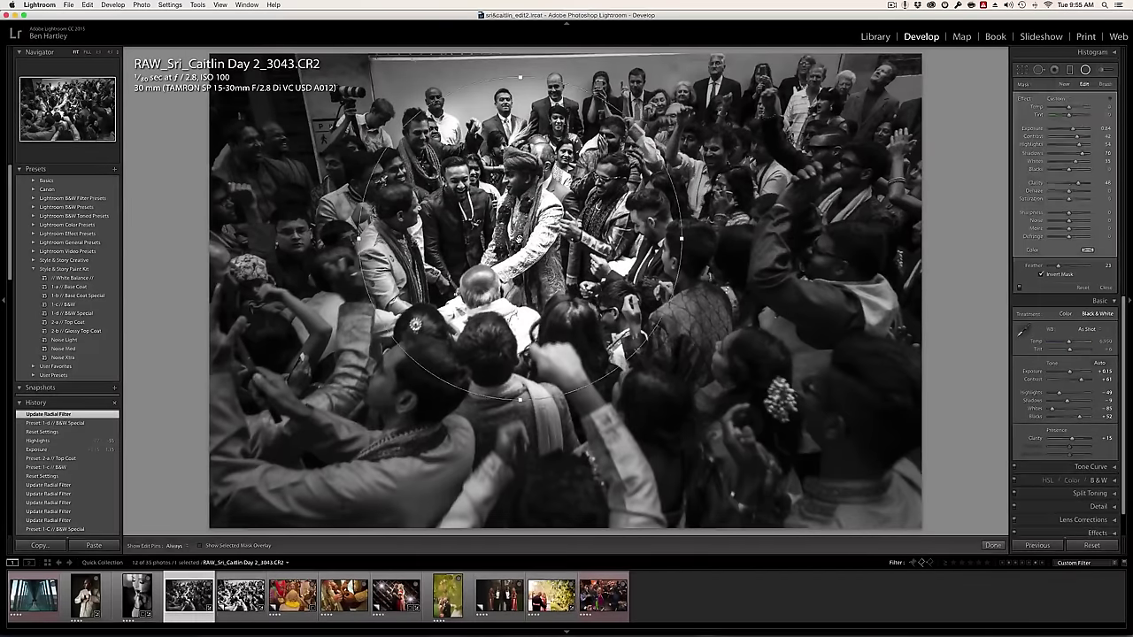
mouse_move(679, 237)
mouse_down()
mouse_move(720, 237)
mouse_move(586, 237)
mouse_up()
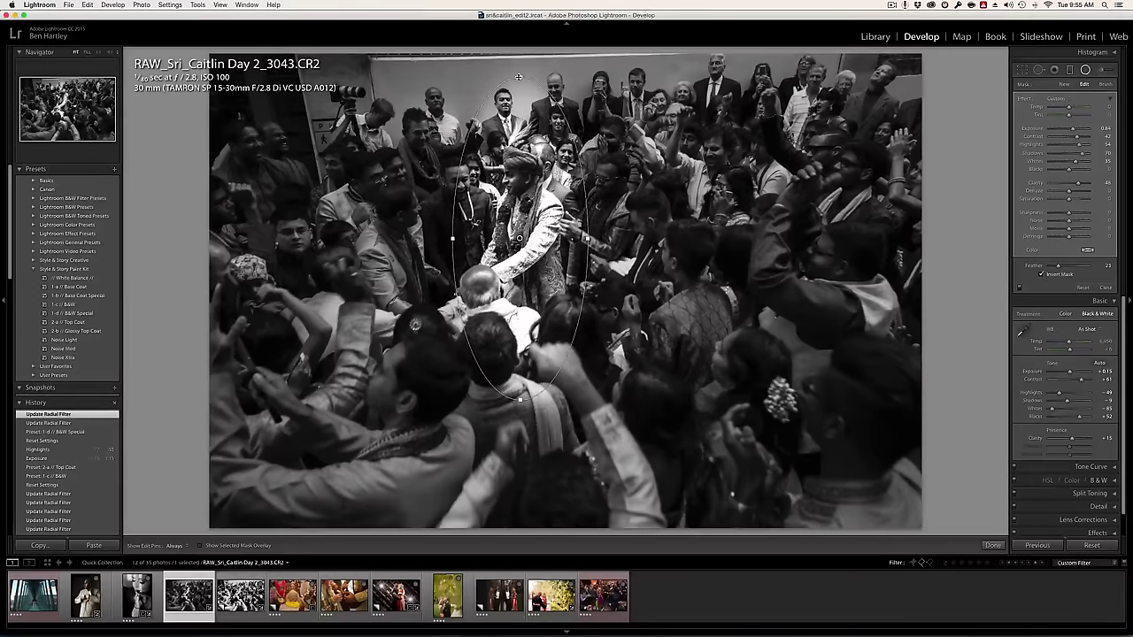
drag(521, 105, 520, 125)
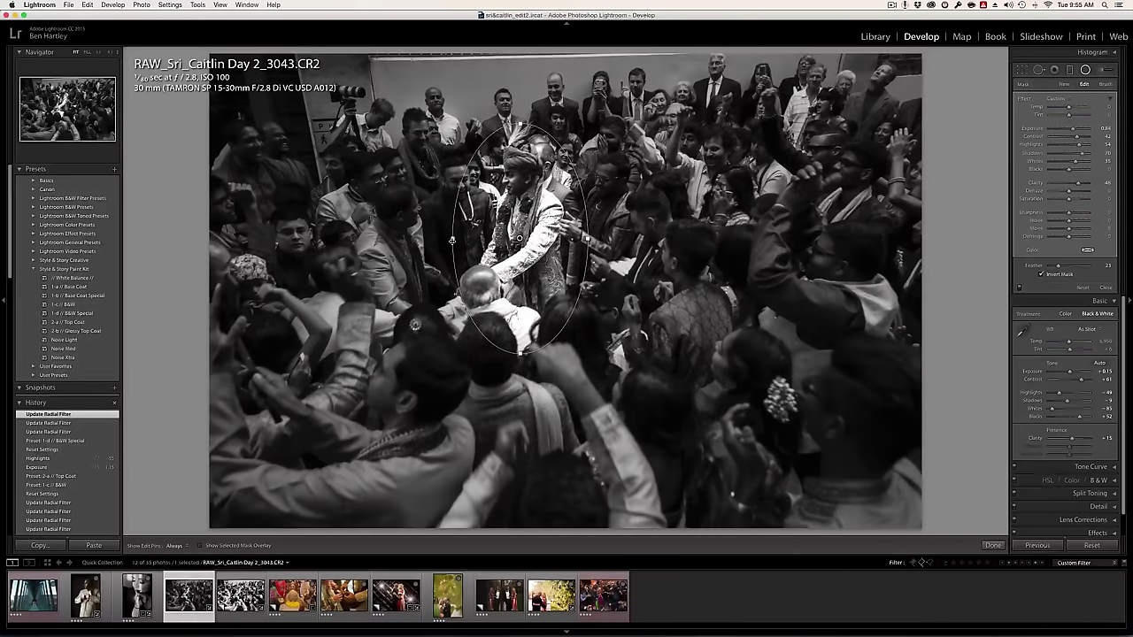
drag(454, 239, 435, 240)
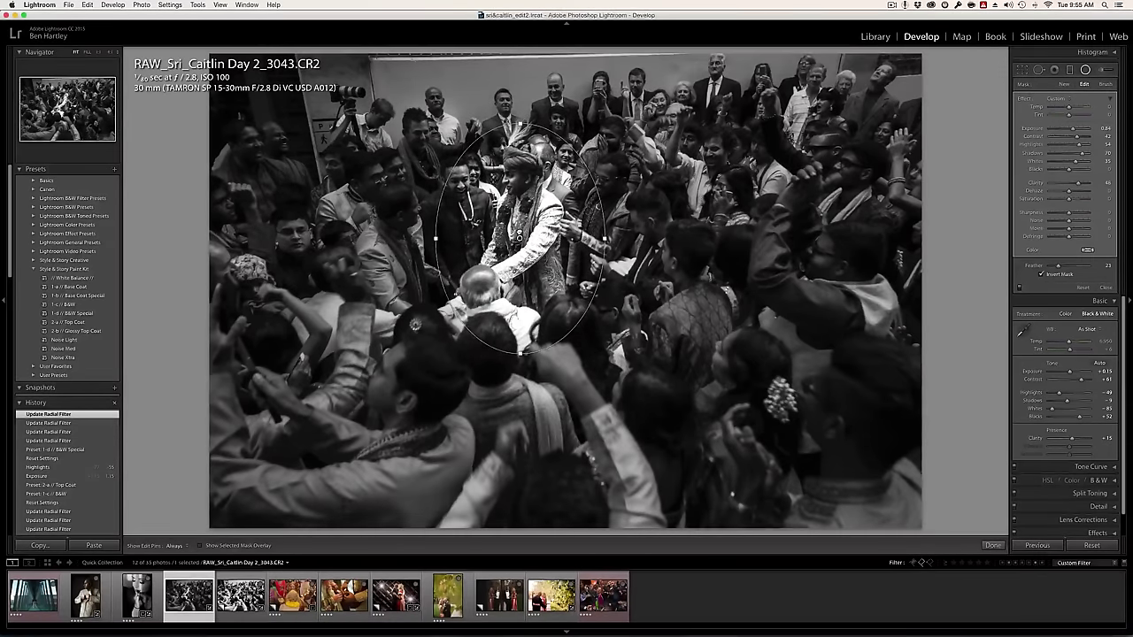
drag(520, 236, 520, 228)
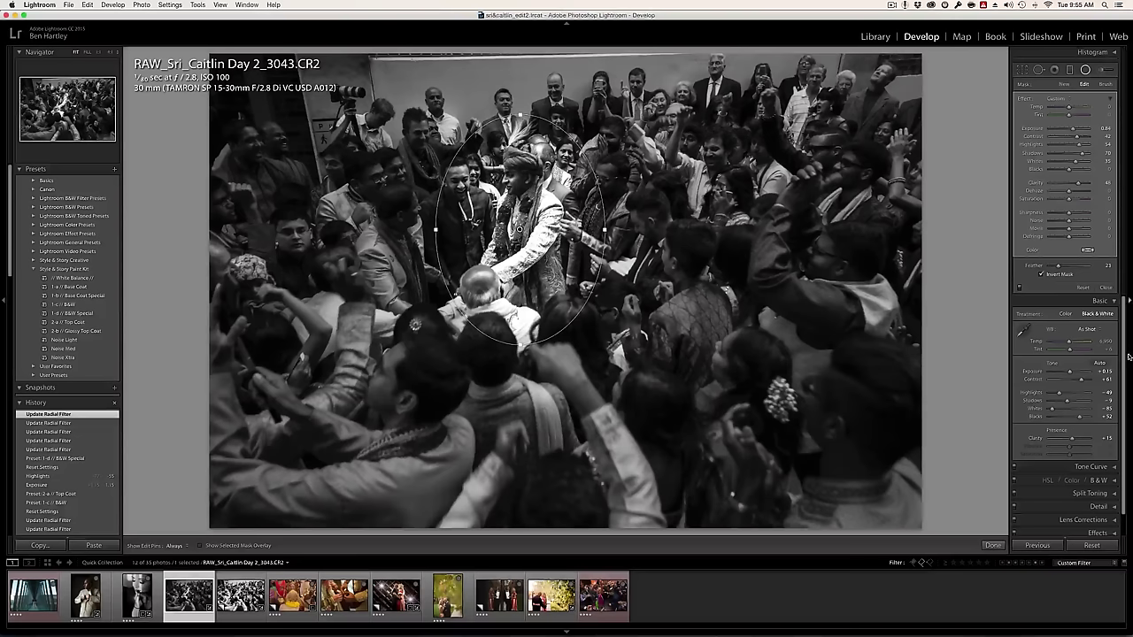
click(1109, 290)
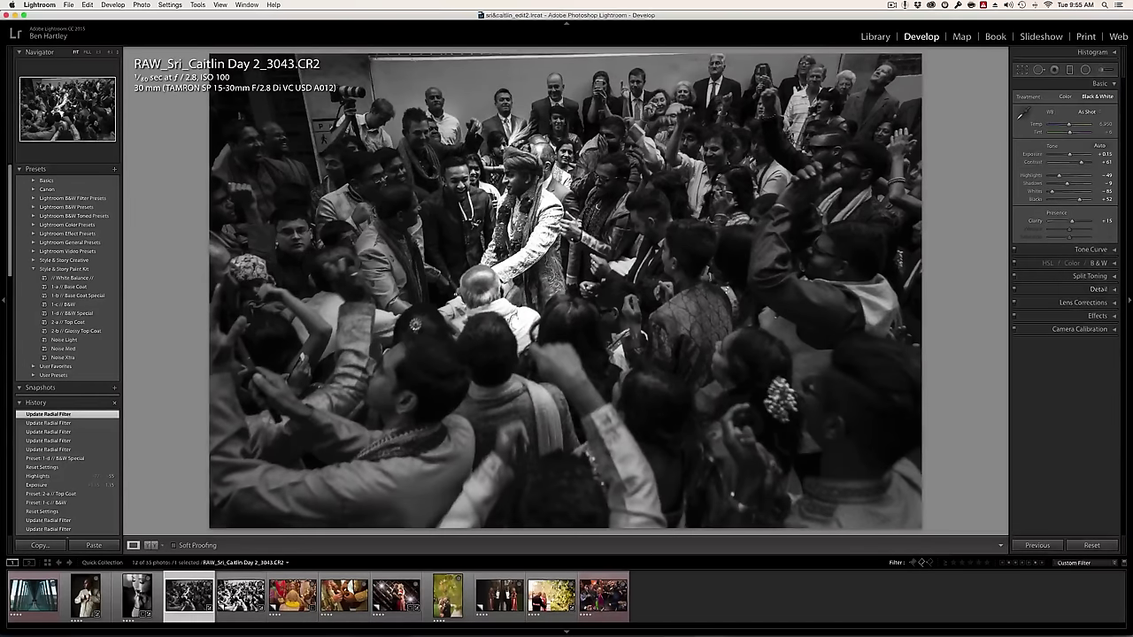
- After checking the virtual copy, widen the original's radial filter oval over nearby guests
key(super+apostrophe)
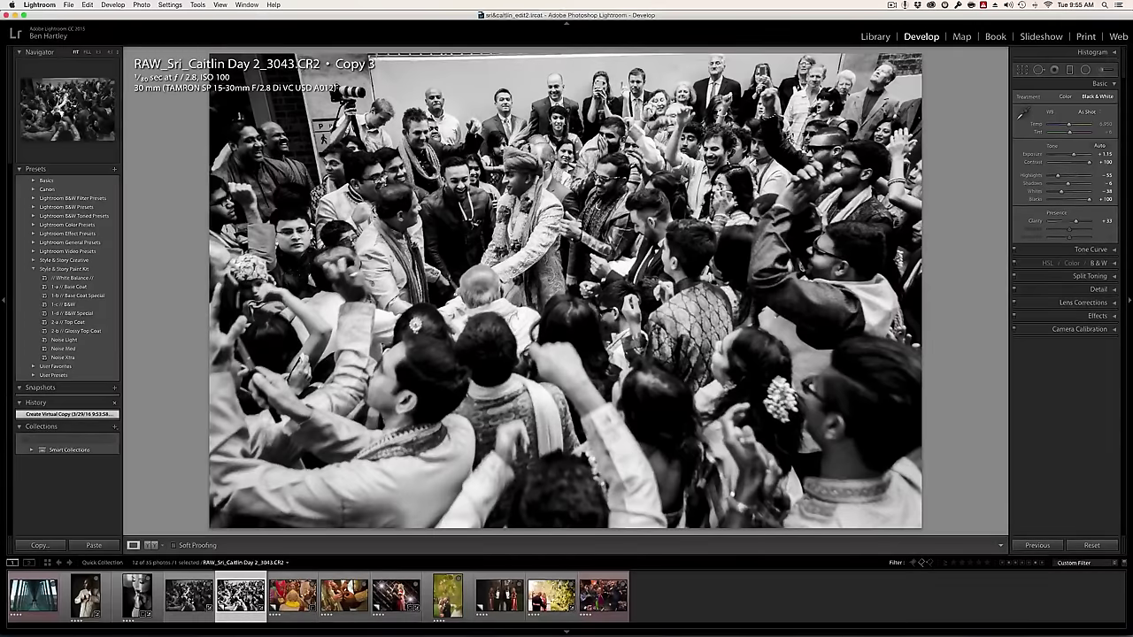
click(189, 598)
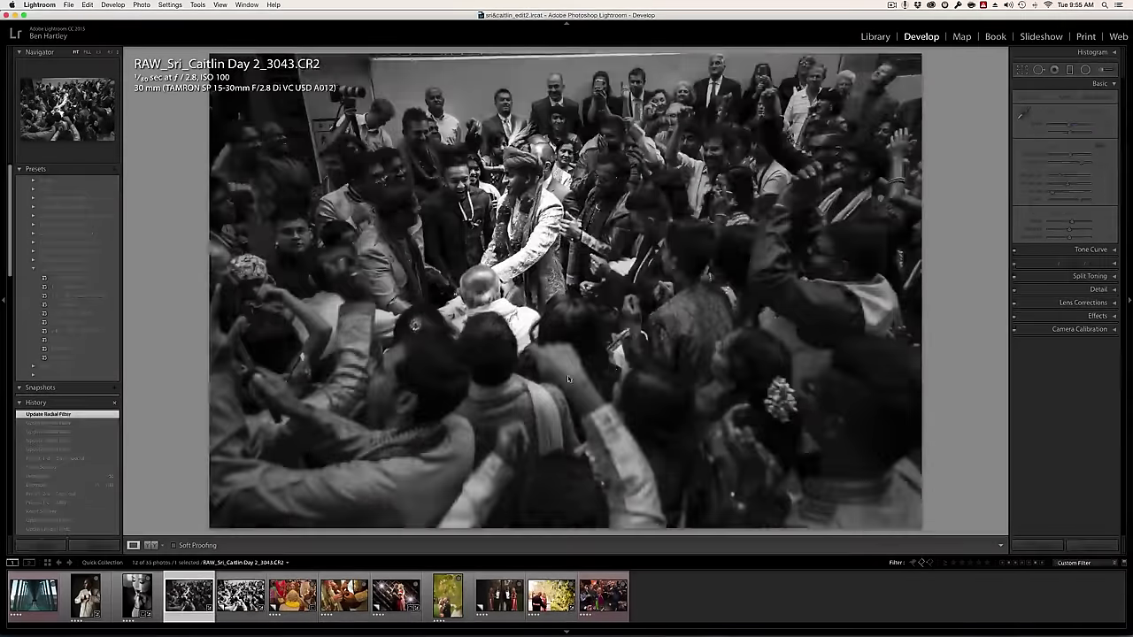
click(1085, 69)
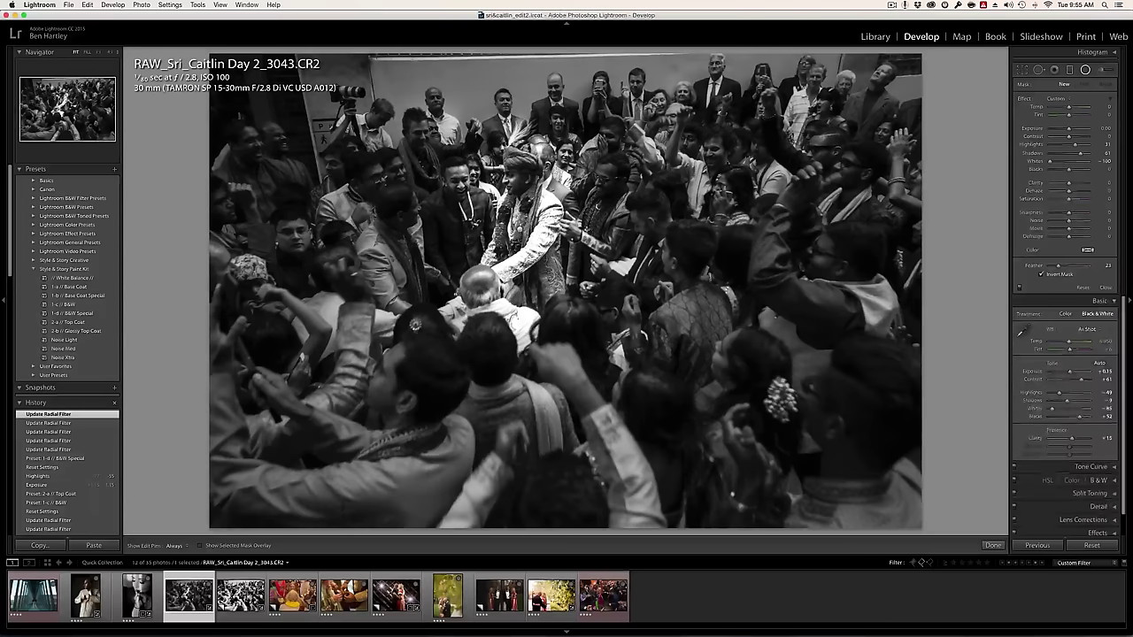
click(521, 231)
drag(606, 231, 735, 230)
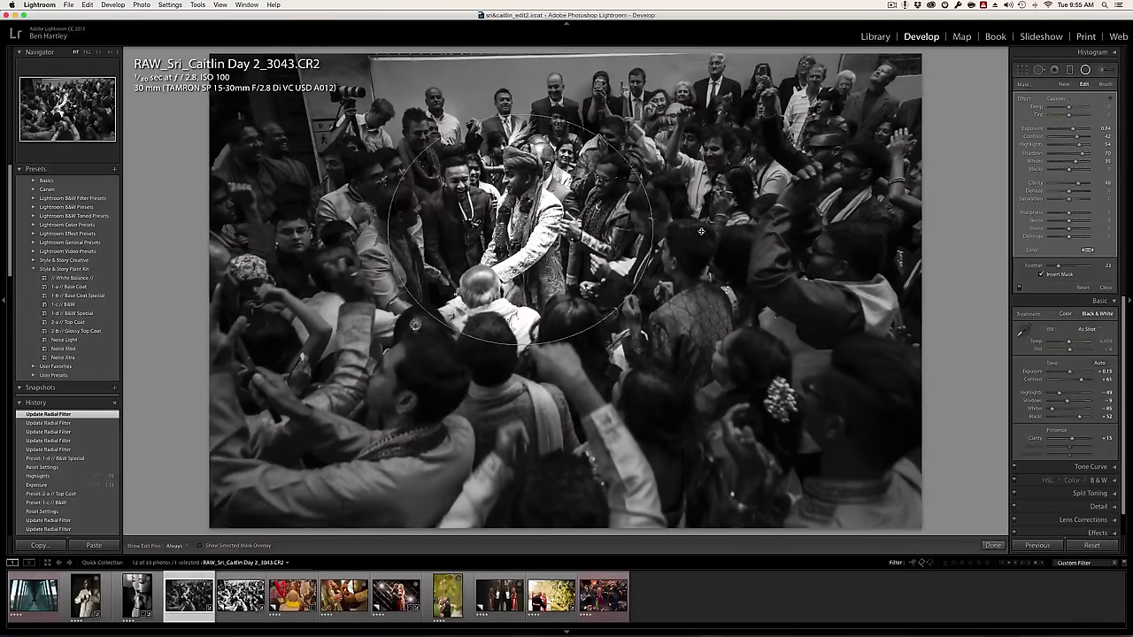
drag(519, 346, 519, 350)
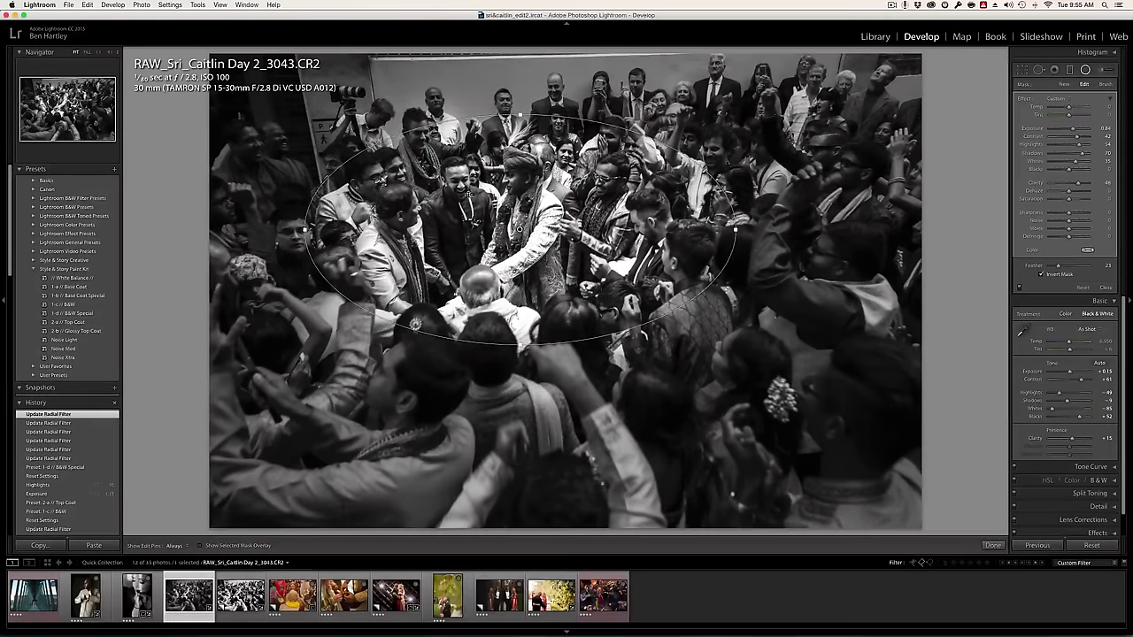
click(1105, 288)
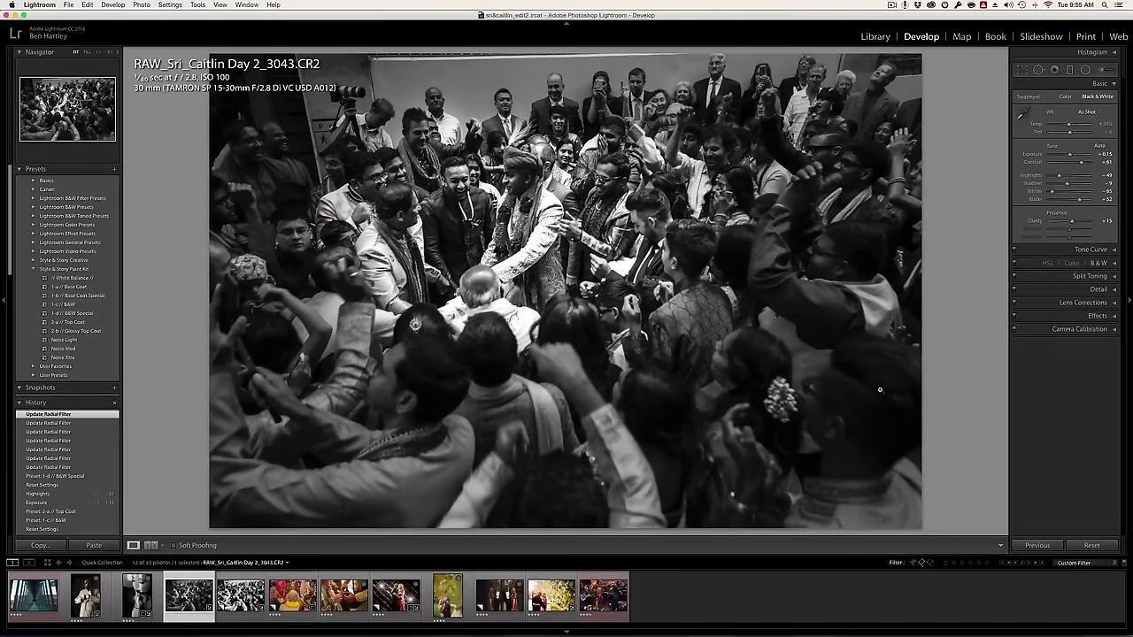
- Open rice-shower photo 4112 Copy 3 and apply the 1-c // B&W and 2-a // Top Coat presets
click(292, 595)
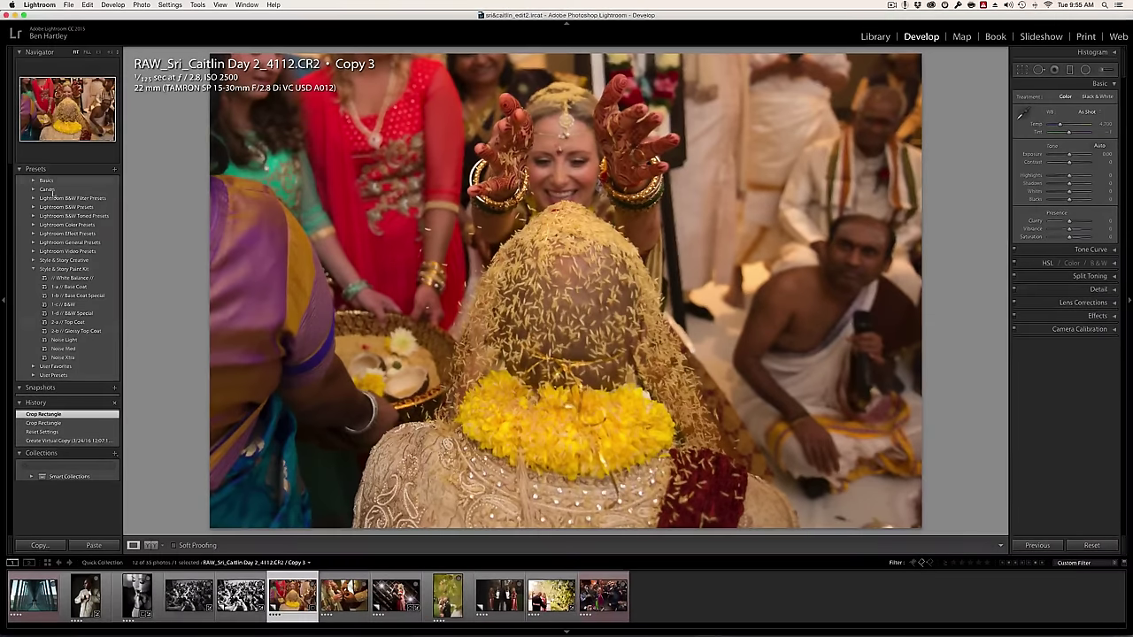
click(72, 304)
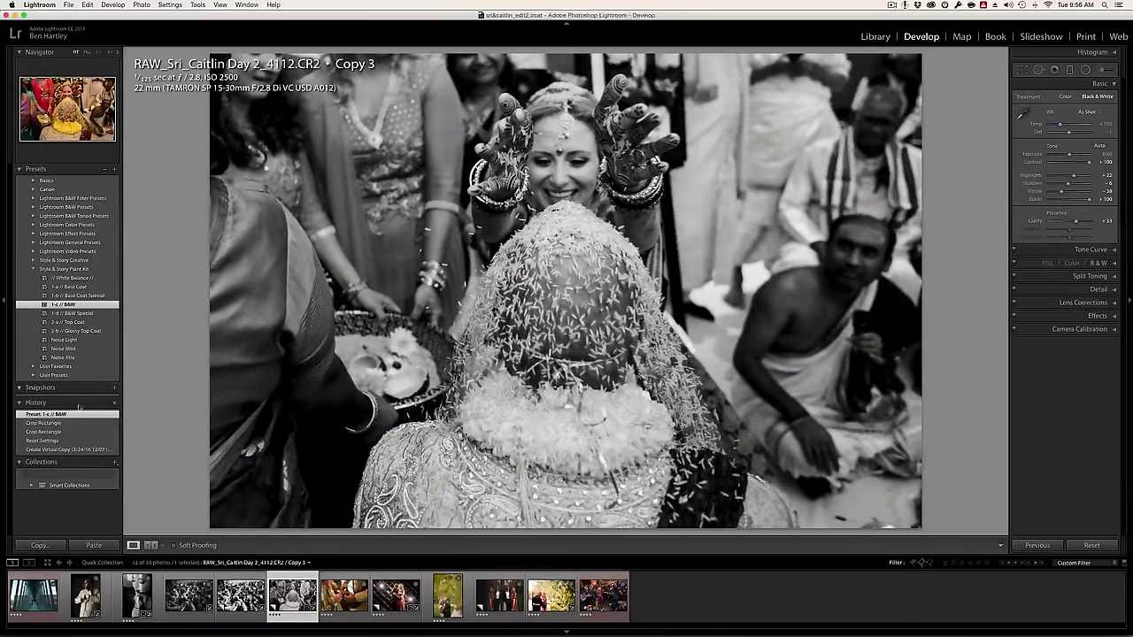
click(68, 322)
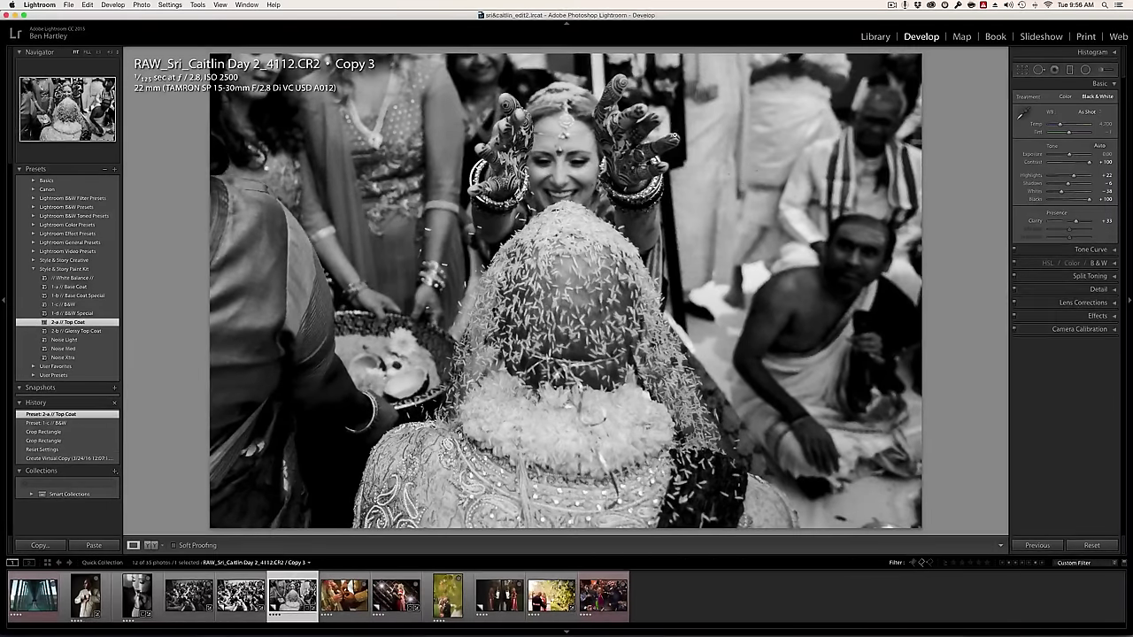
- Create a virtual copy, revert to Crop Rectangle in History, and apply 1-d // B&W Special
right_click(299, 594)
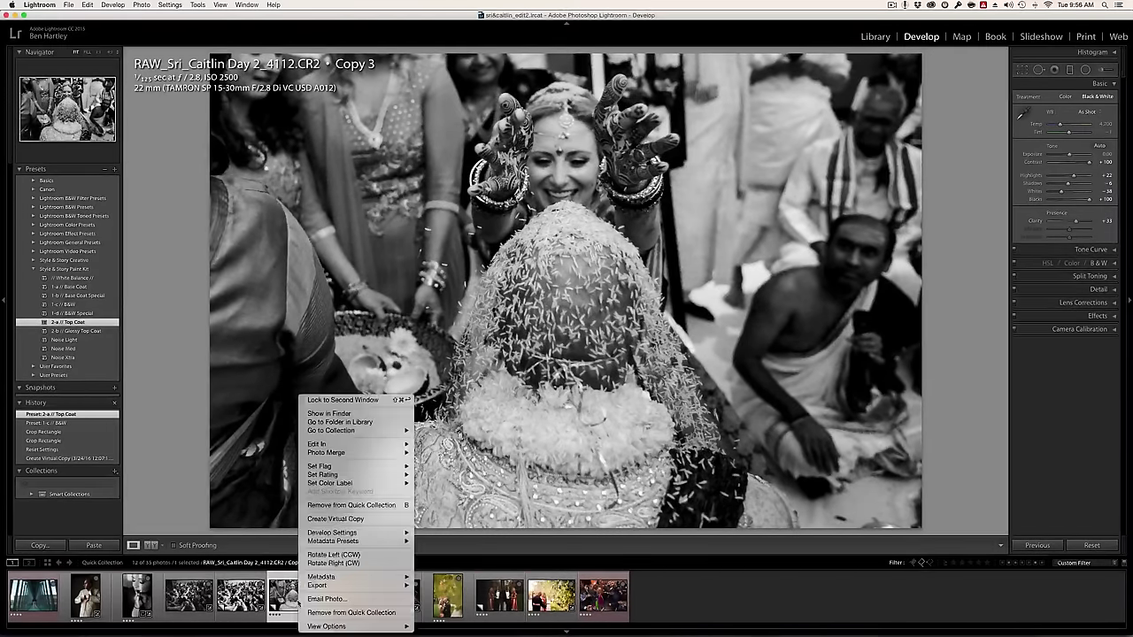
click(358, 516)
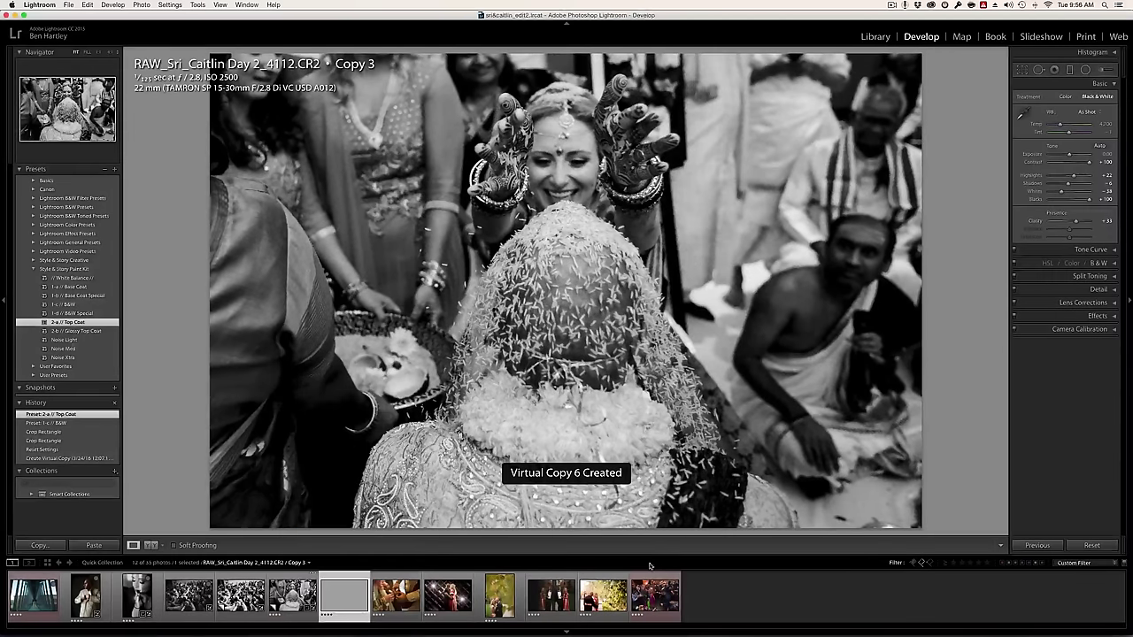
click(44, 431)
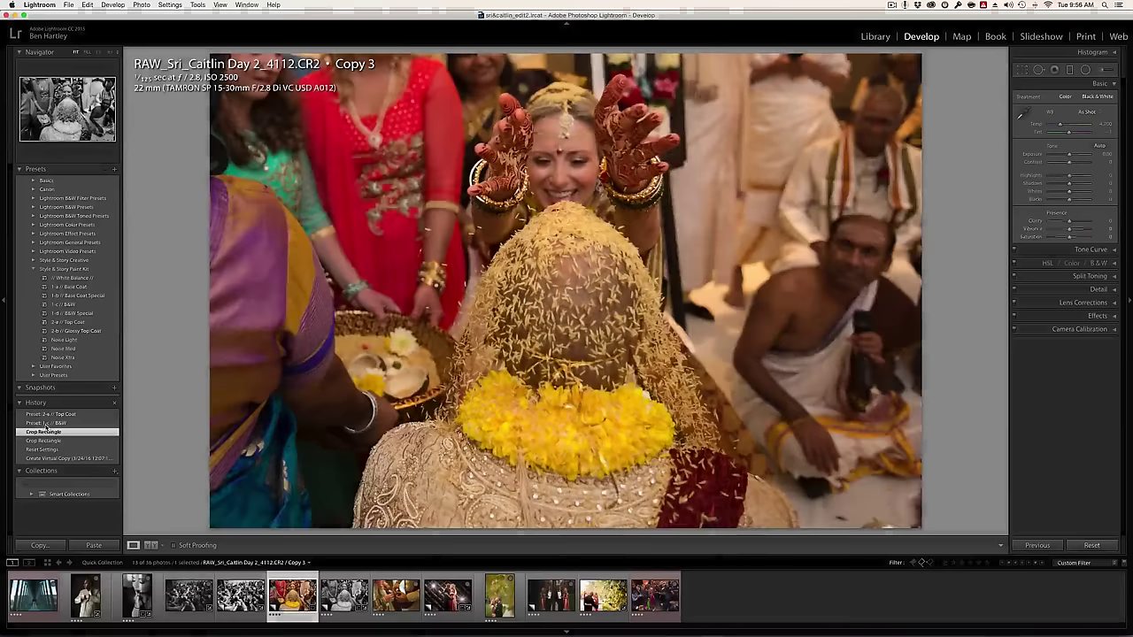
click(17, 403)
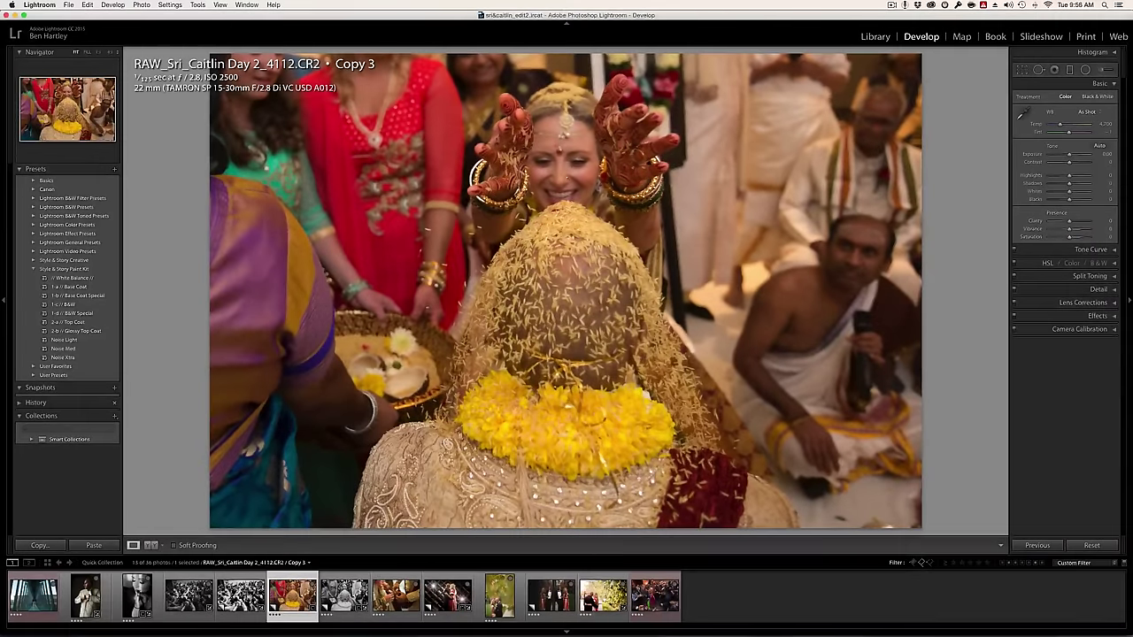
click(82, 314)
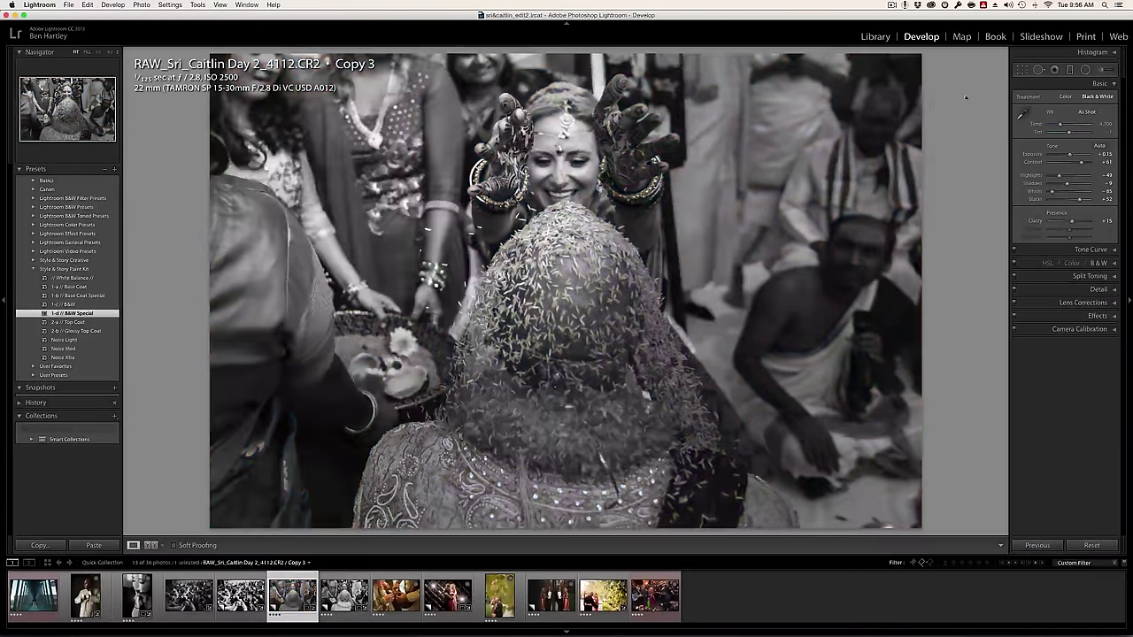
click(1038, 71)
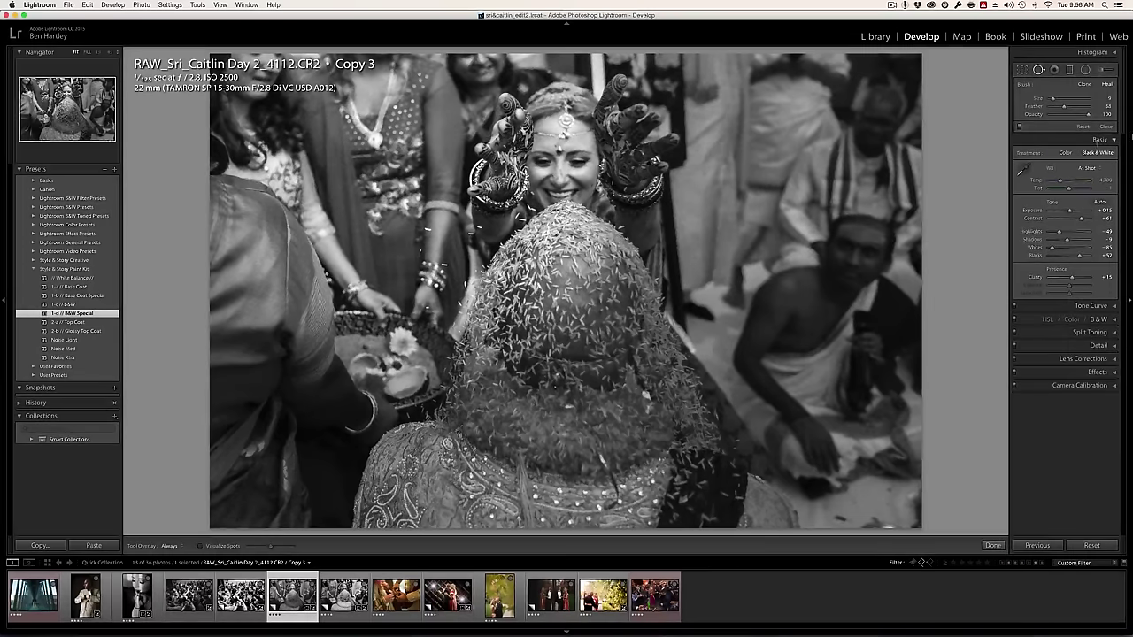
- Draw a tall oval radial filter around the bride and veil, lifting exposure +0.84 and clarity +46
click(1086, 69)
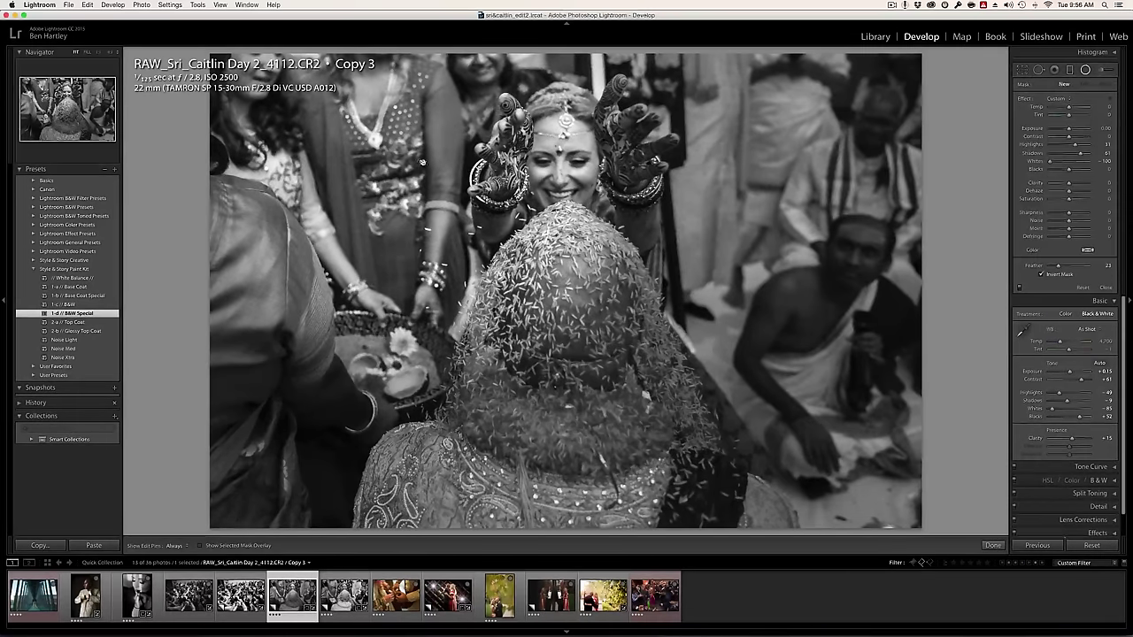
drag(563, 277, 725, 436)
drag(792, 276, 708, 277)
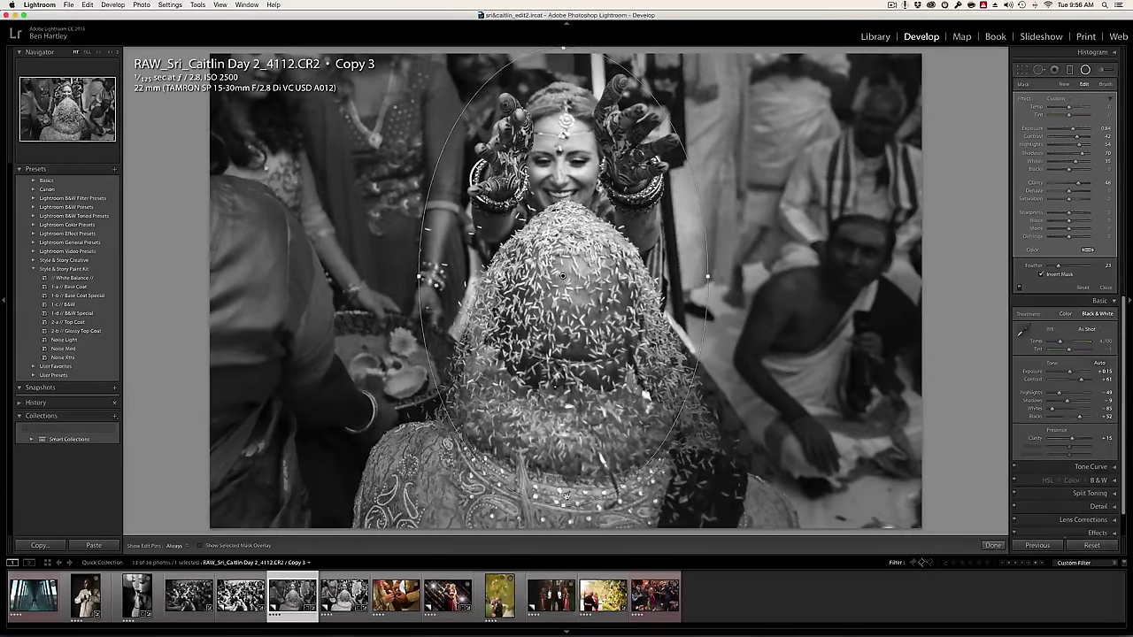
drag(564, 496, 563, 533)
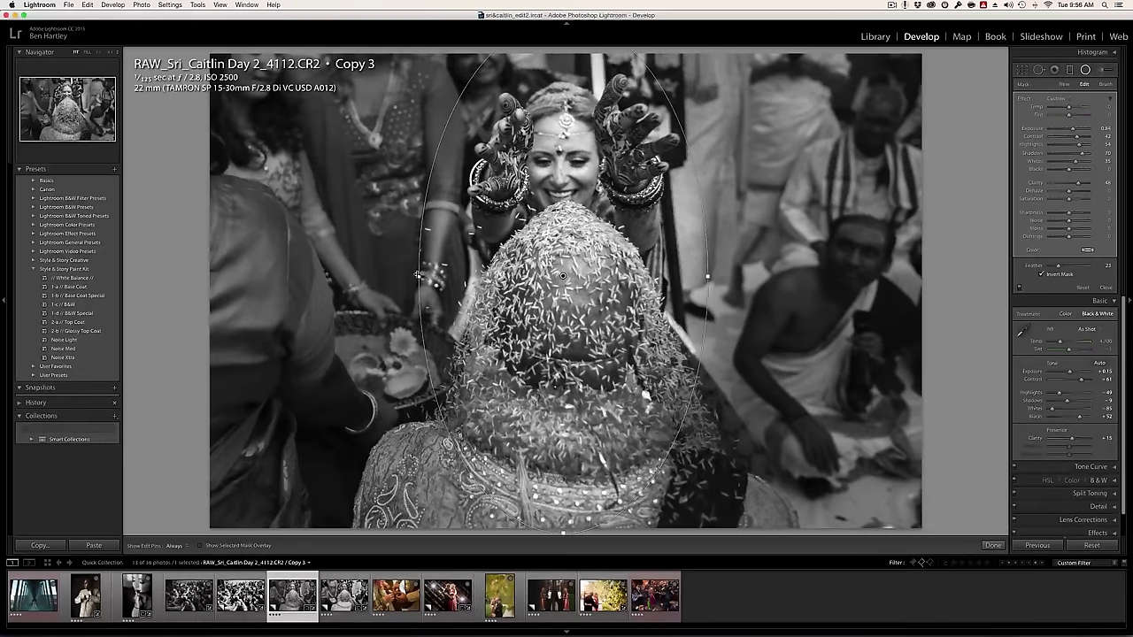
drag(416, 269, 424, 271)
drag(564, 276, 568, 276)
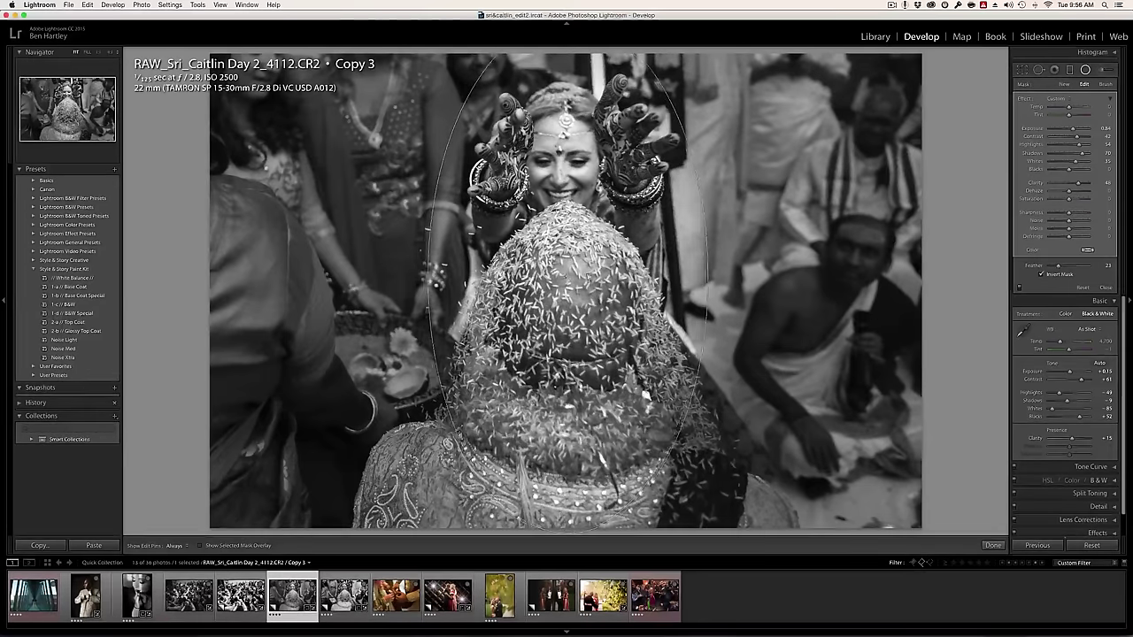
click(1105, 289)
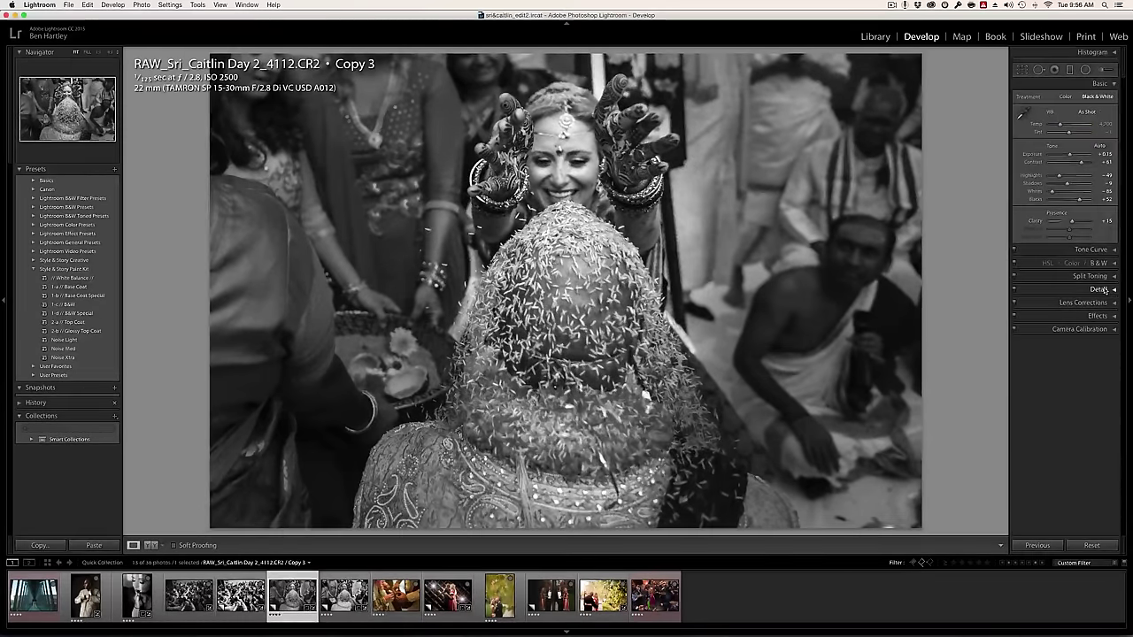
- Raise the B&W Special Copy 3's contrast to +100
key(Right)
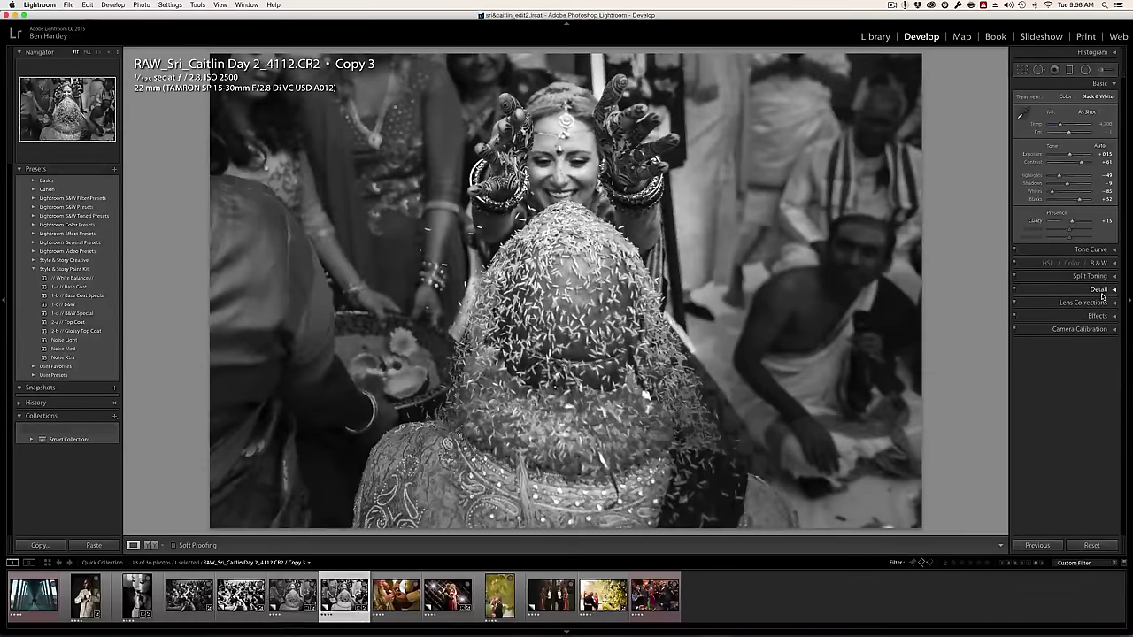
key(Left)
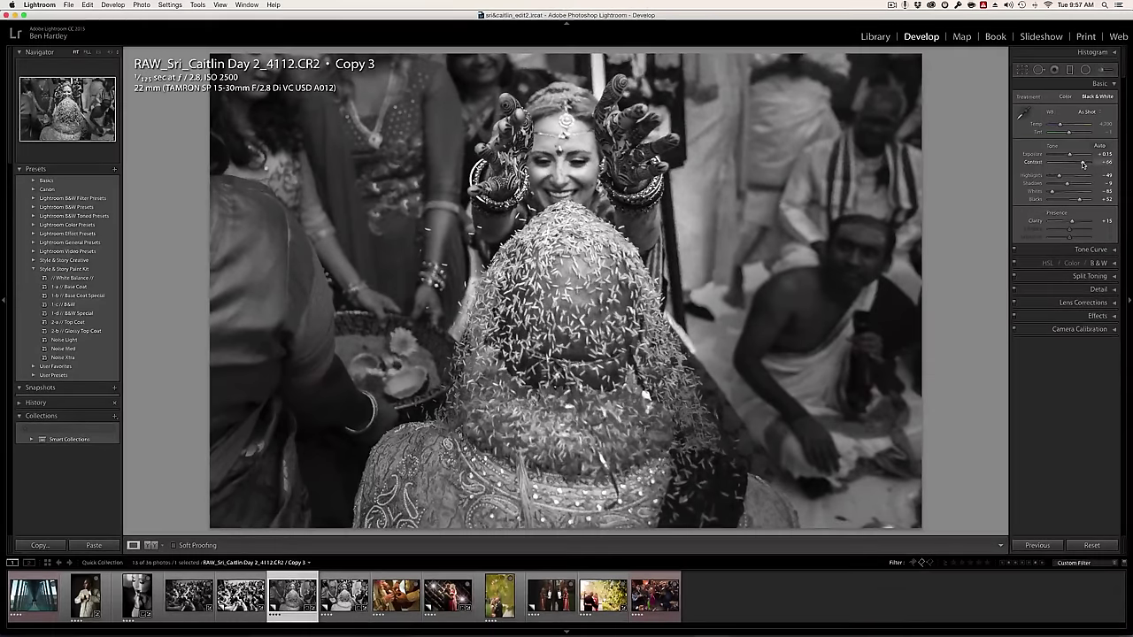
drag(1082, 166, 1097, 165)
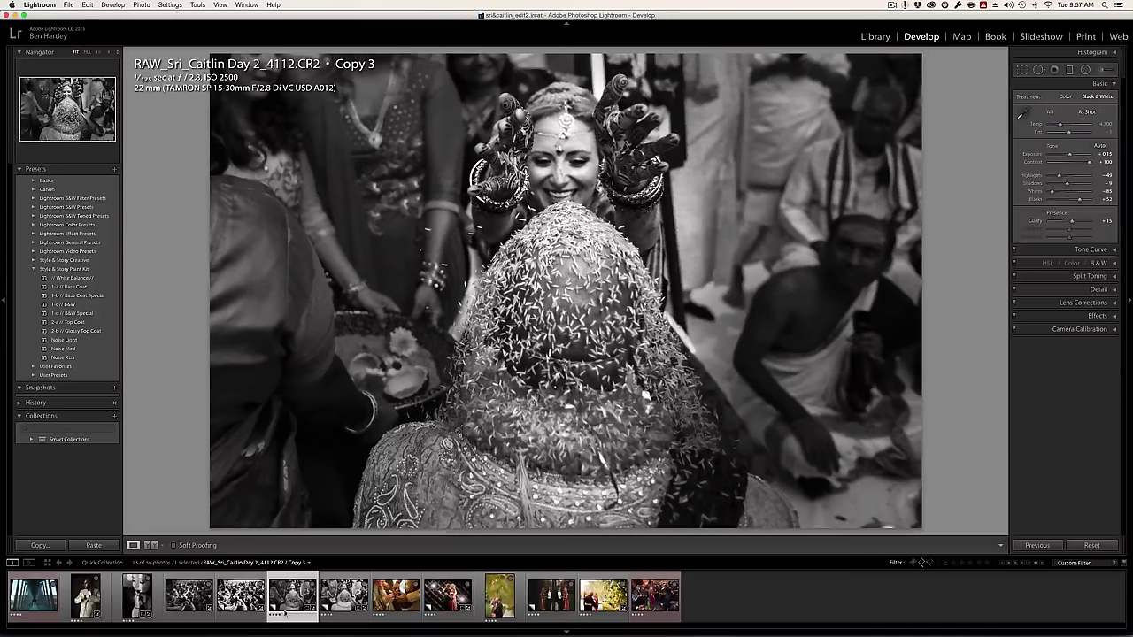
- Compare Copy 3 with neighbouring copies, then open its radial filter with Shift+M
click(344, 598)
click(292, 597)
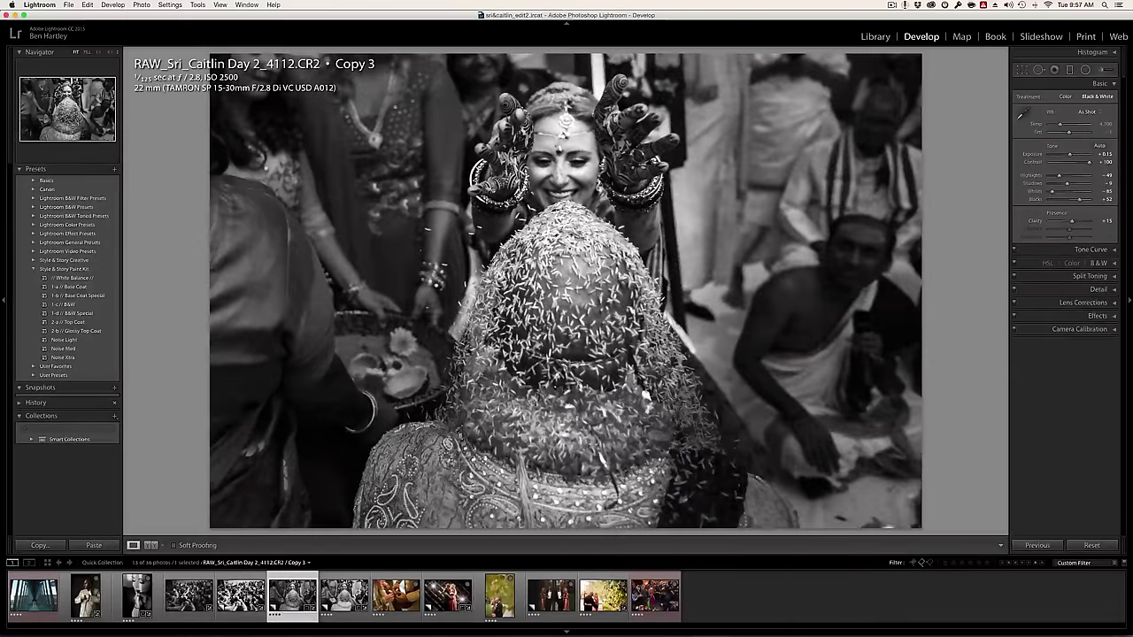
key(Right)
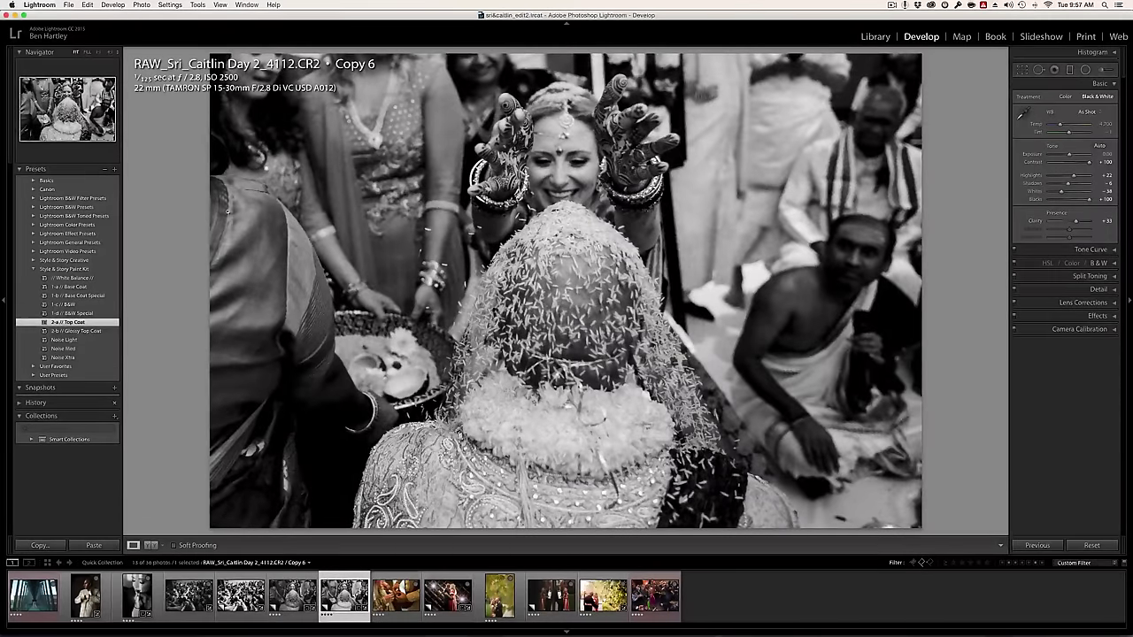
key(Left)
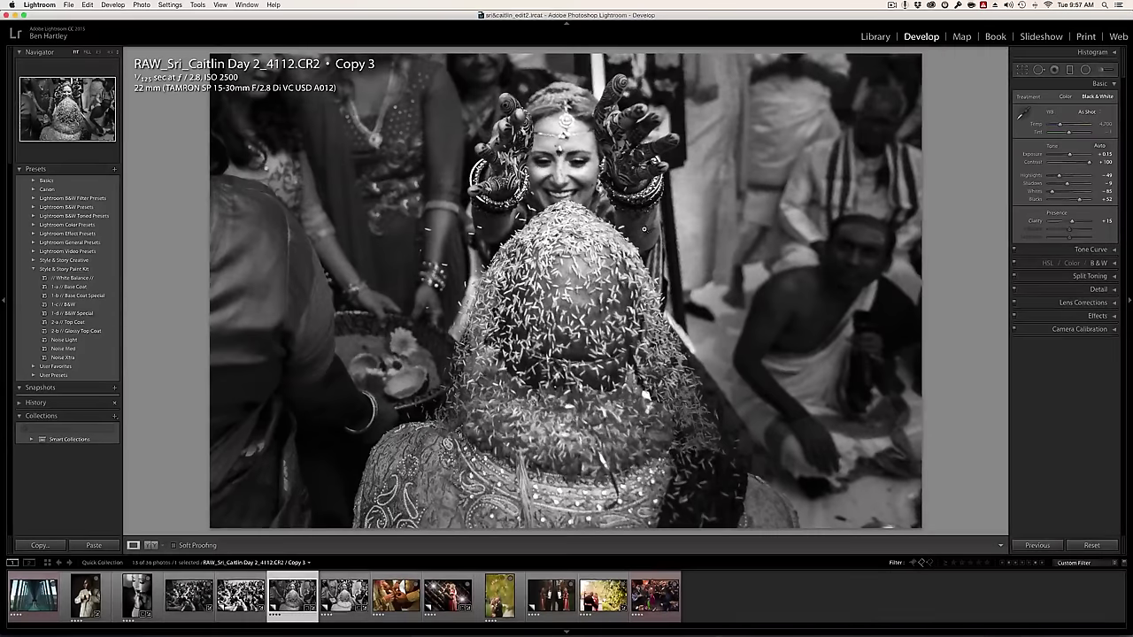
key(shift+m)
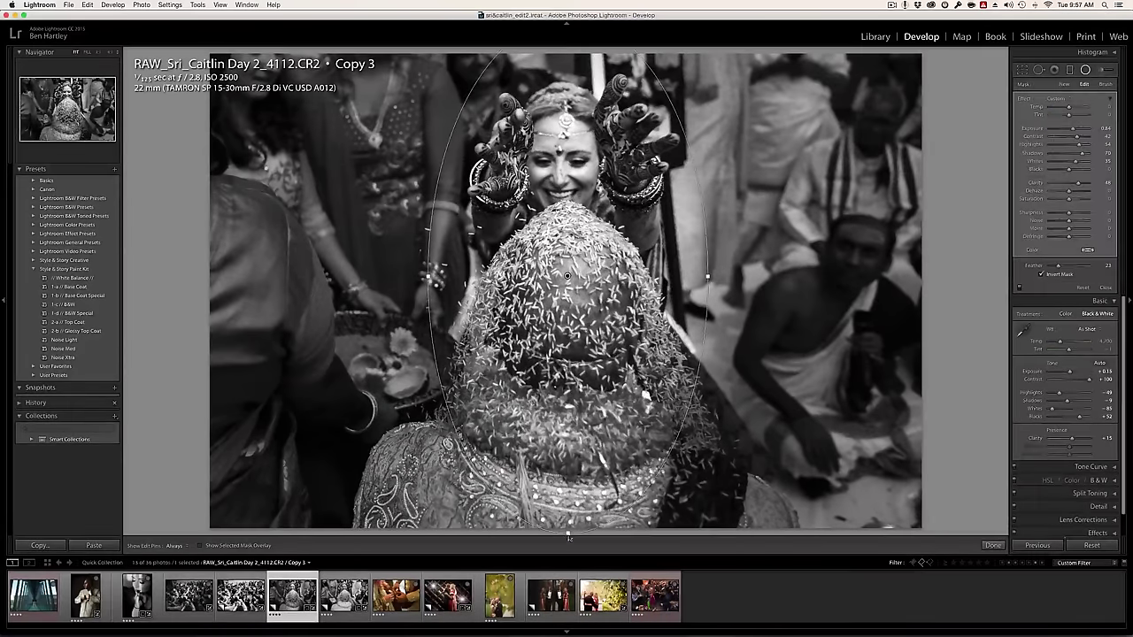
- Enlarge the bride's radial filter, move it over her face, and duplicate it
mouse_move(567, 500)
mouse_down()
mouse_move(571, 521)
mouse_move(568, 435)
mouse_up()
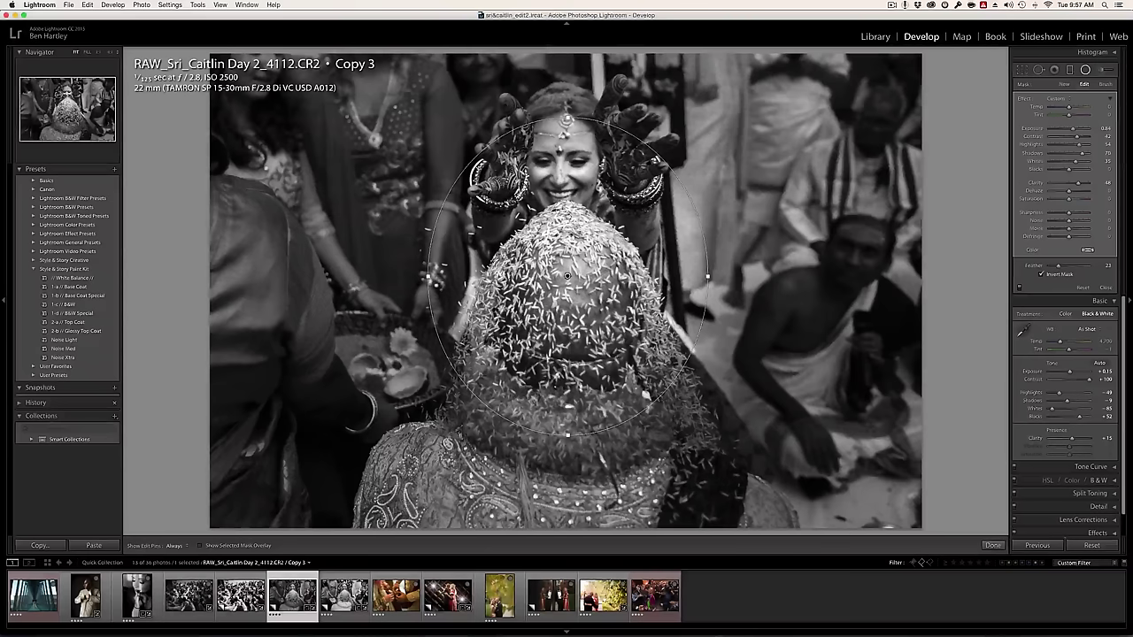
drag(567, 276, 567, 203)
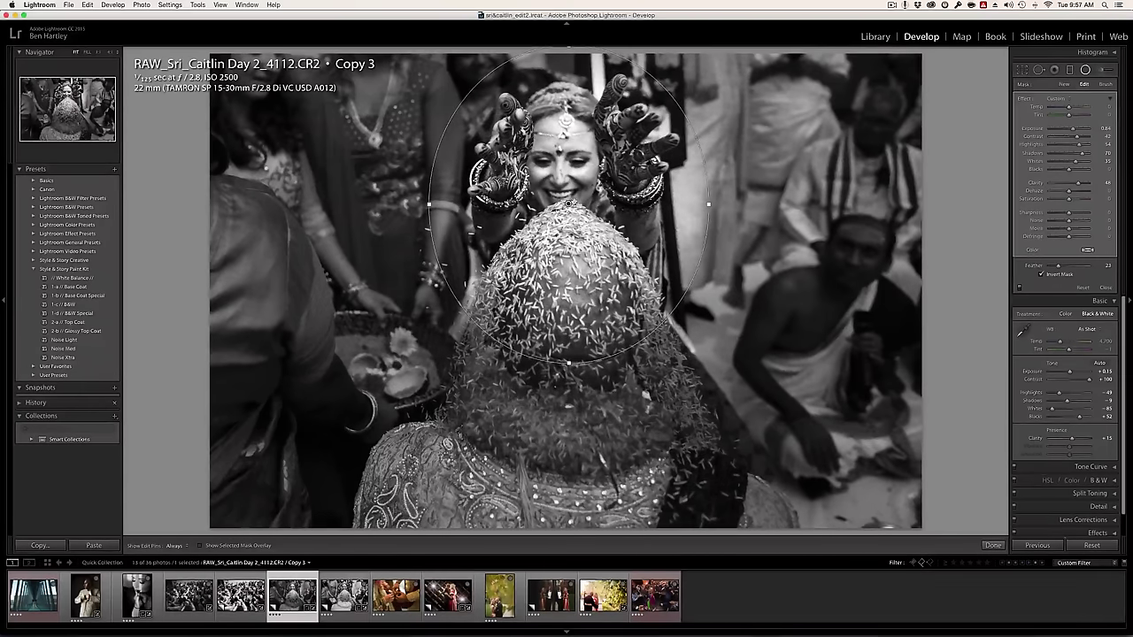
right_click(567, 204)
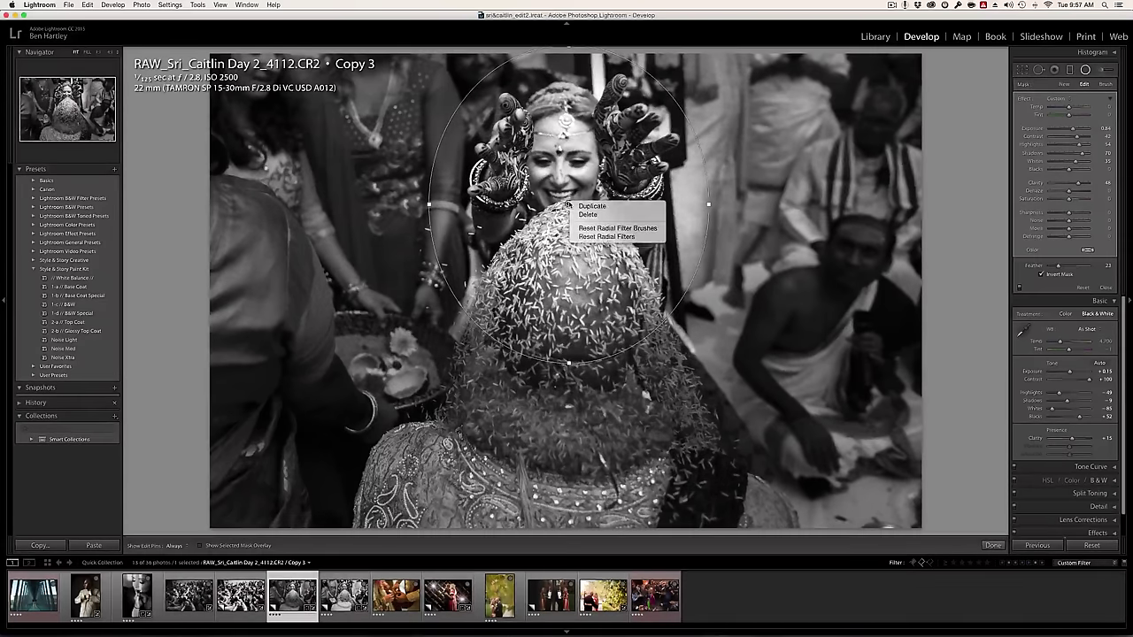
click(590, 207)
- Move the duplicate radial filter onto the seated man and reshape it into a tall oval
mouse_move(567, 206)
mouse_down()
mouse_move(494, 452)
mouse_move(559, 435)
mouse_up()
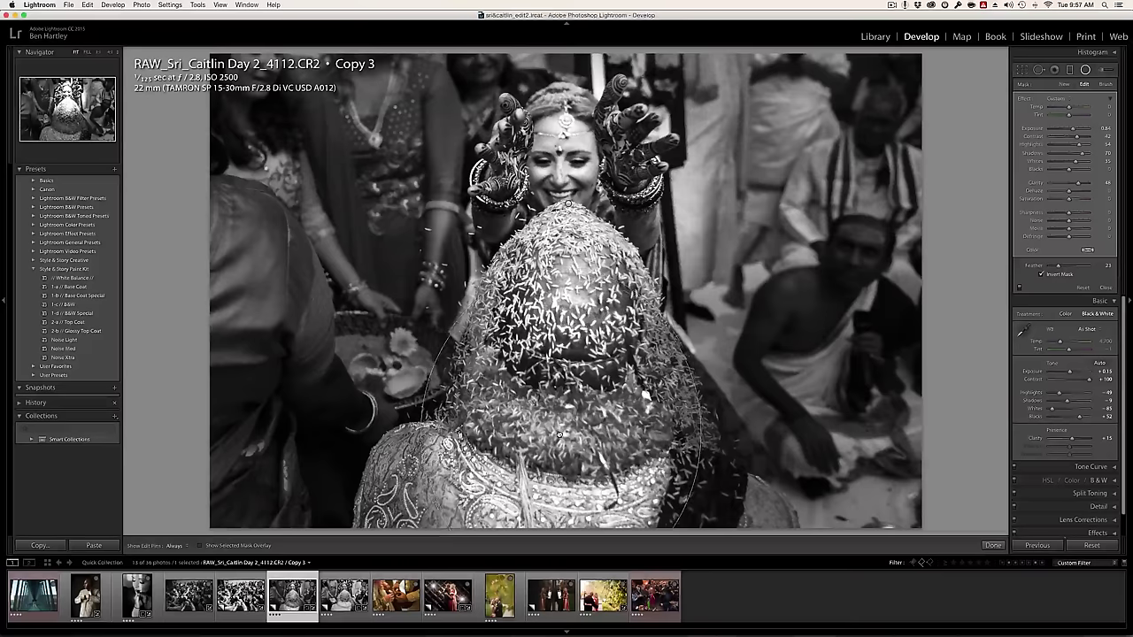
mouse_move(560, 434)
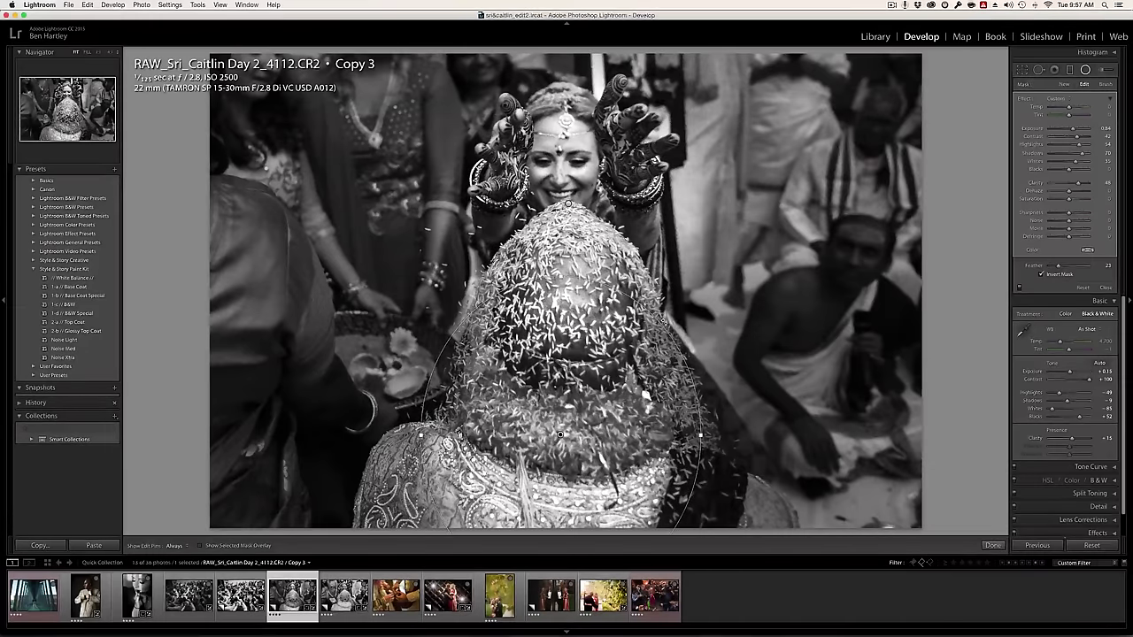
drag(559, 433, 837, 262)
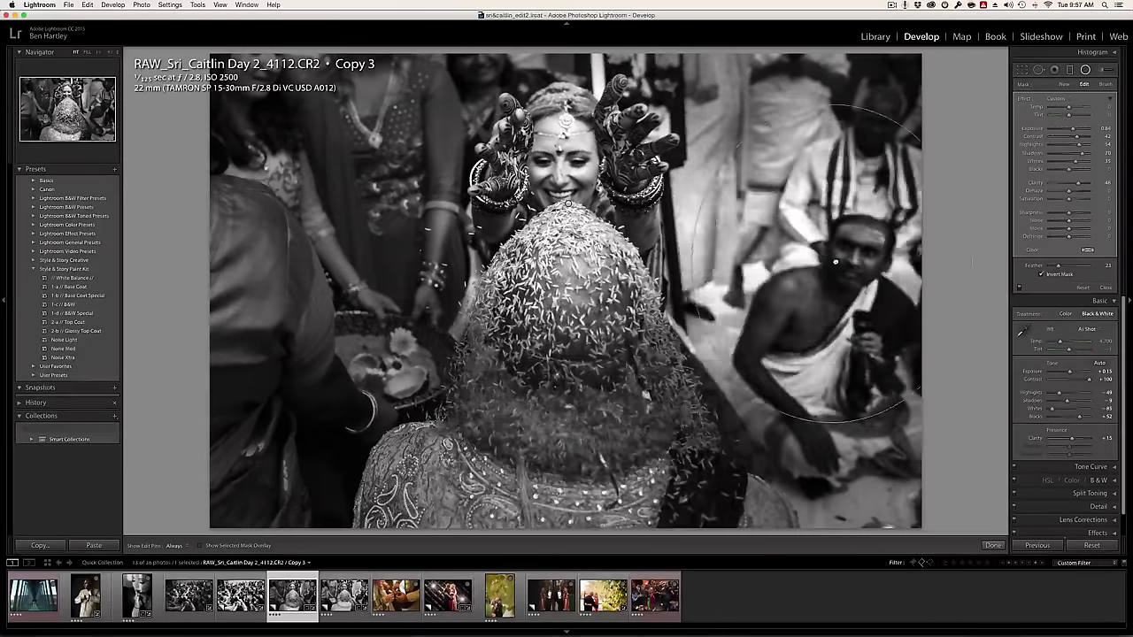
drag(836, 104, 836, 157)
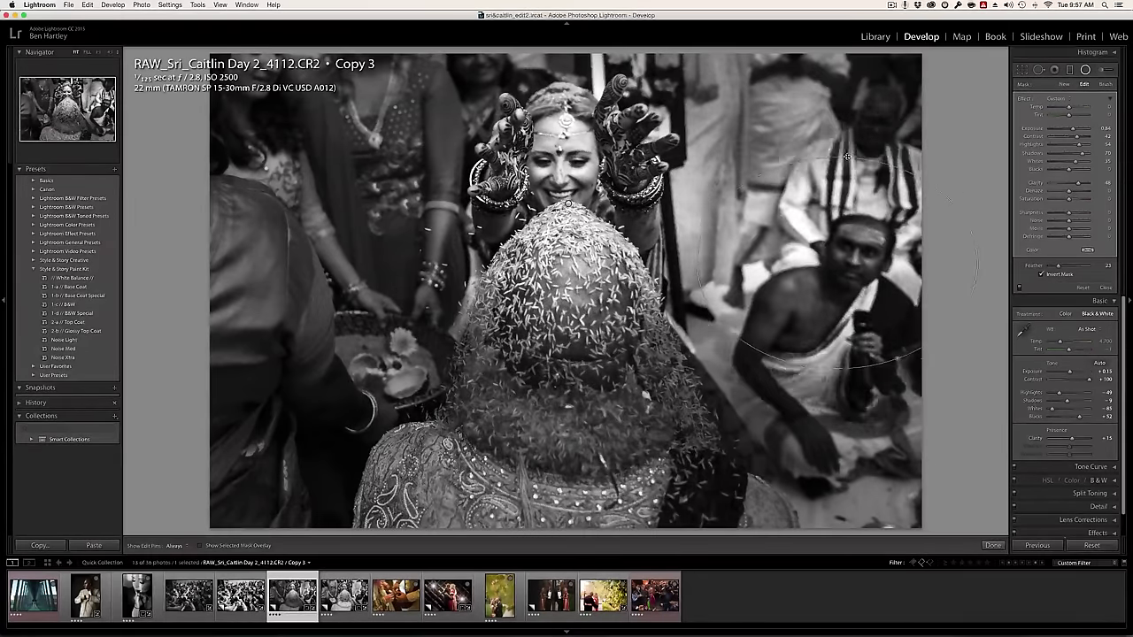
drag(770, 263, 771, 263)
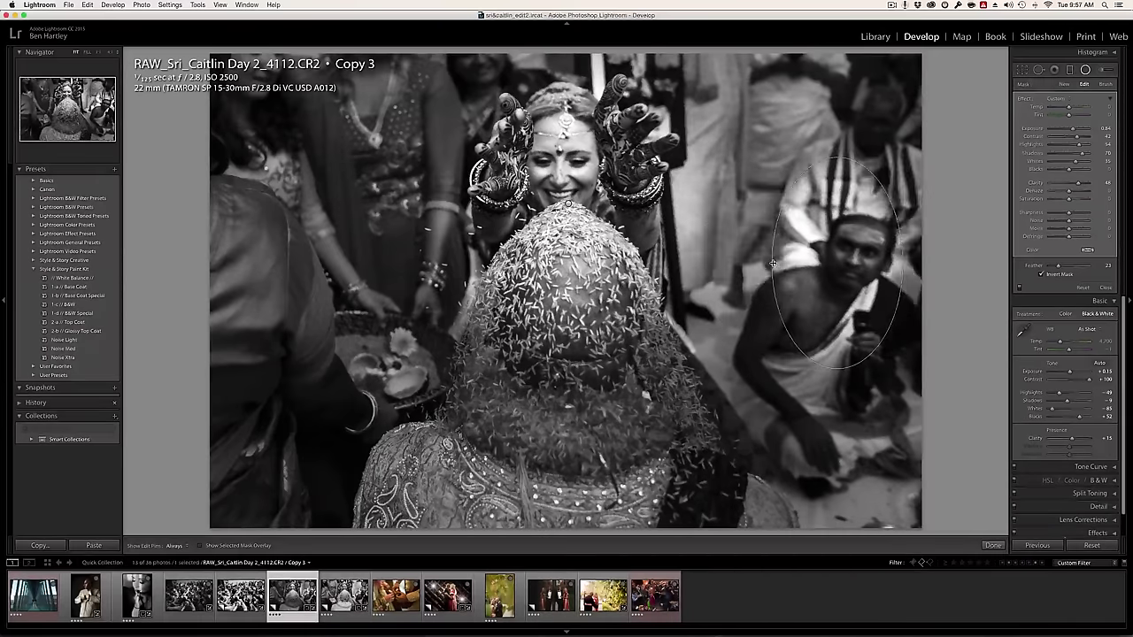
drag(842, 349, 843, 328)
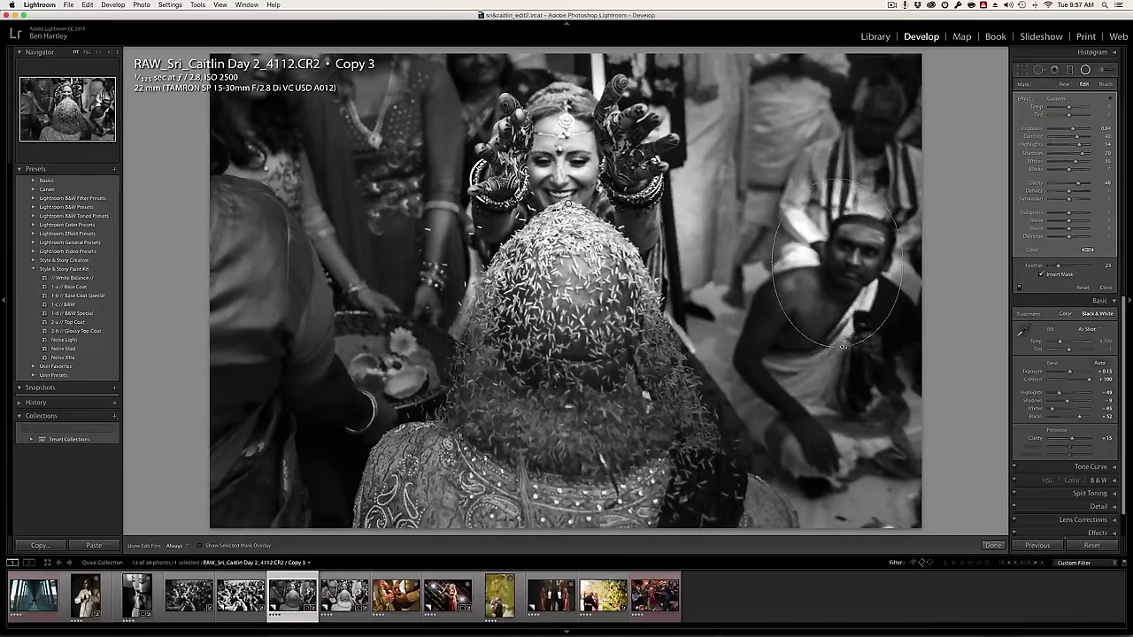
drag(835, 263, 848, 274)
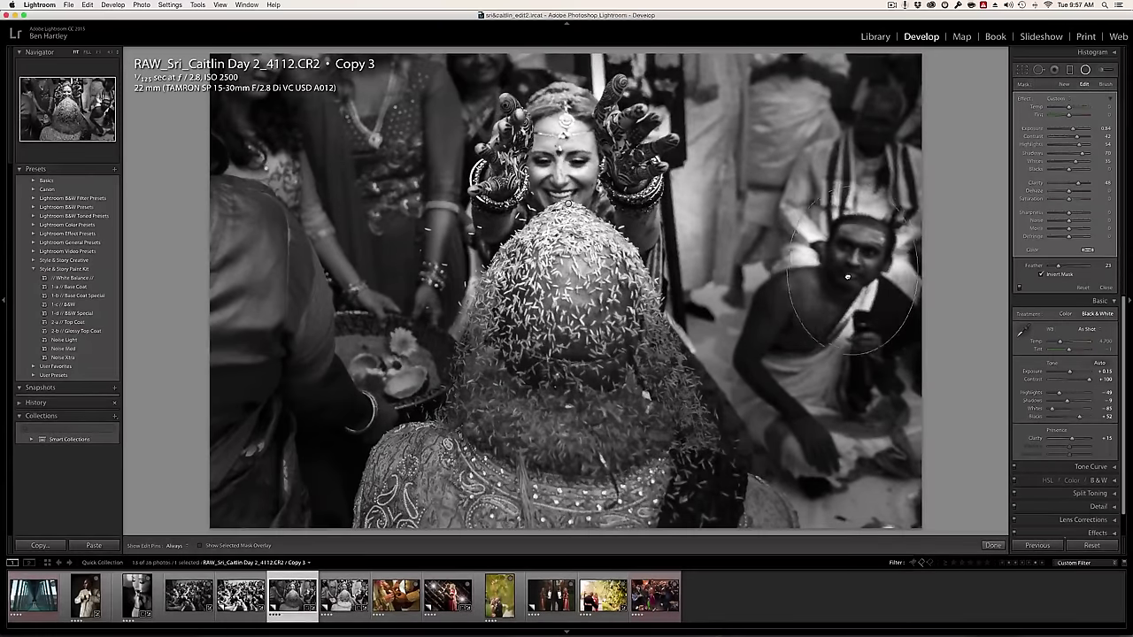
- Delete the seated man's radial filter
click(1105, 288)
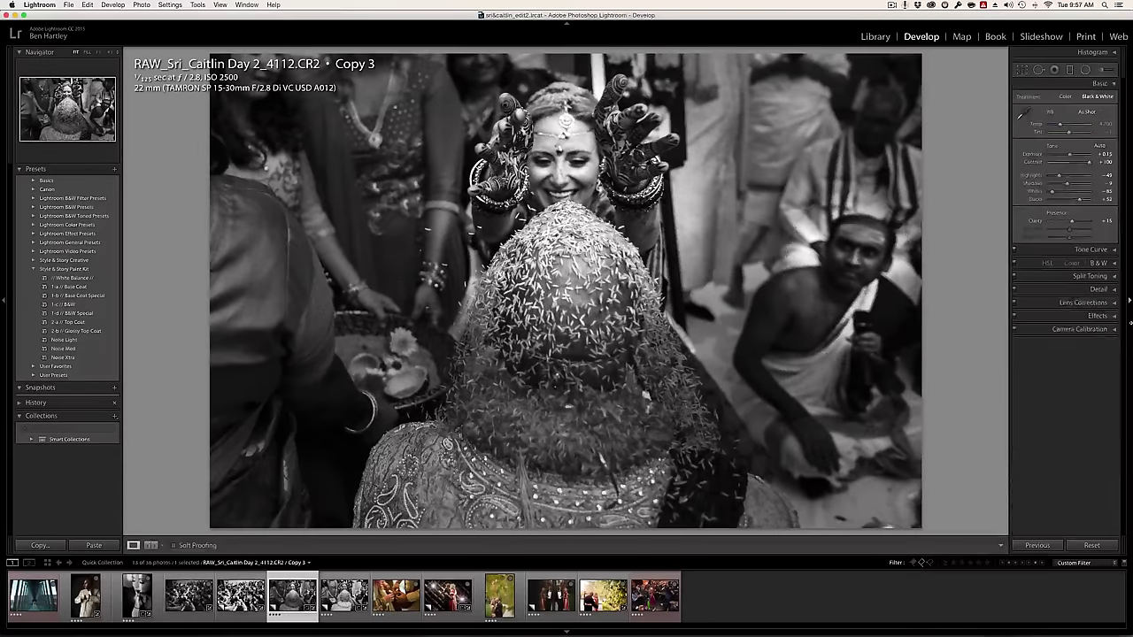
key(q)
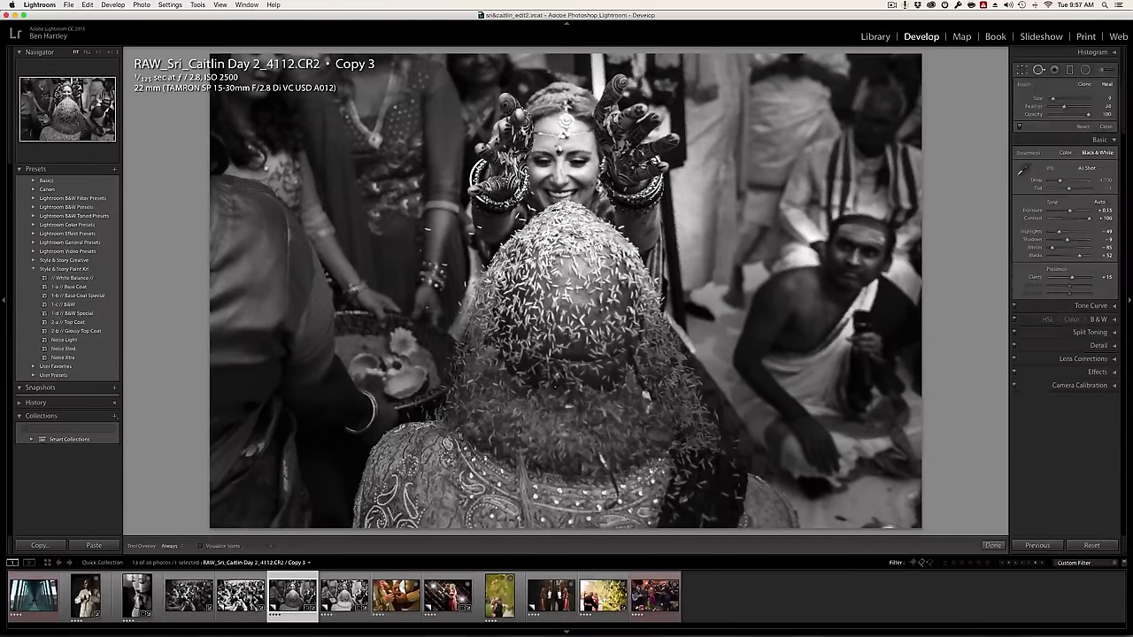
key(shift+m)
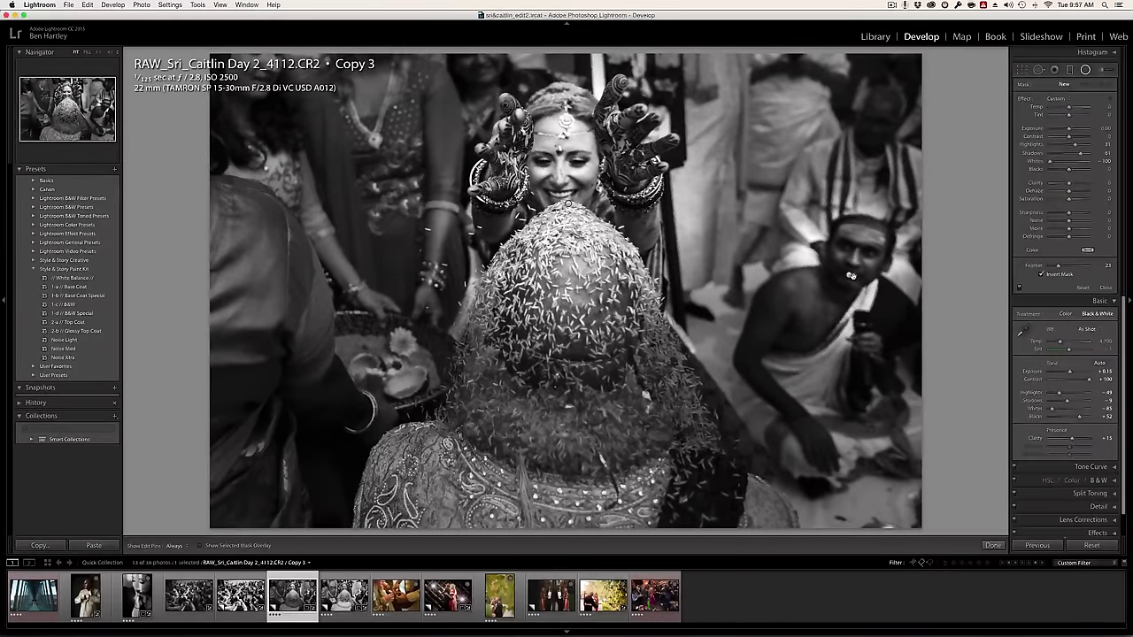
click(847, 276)
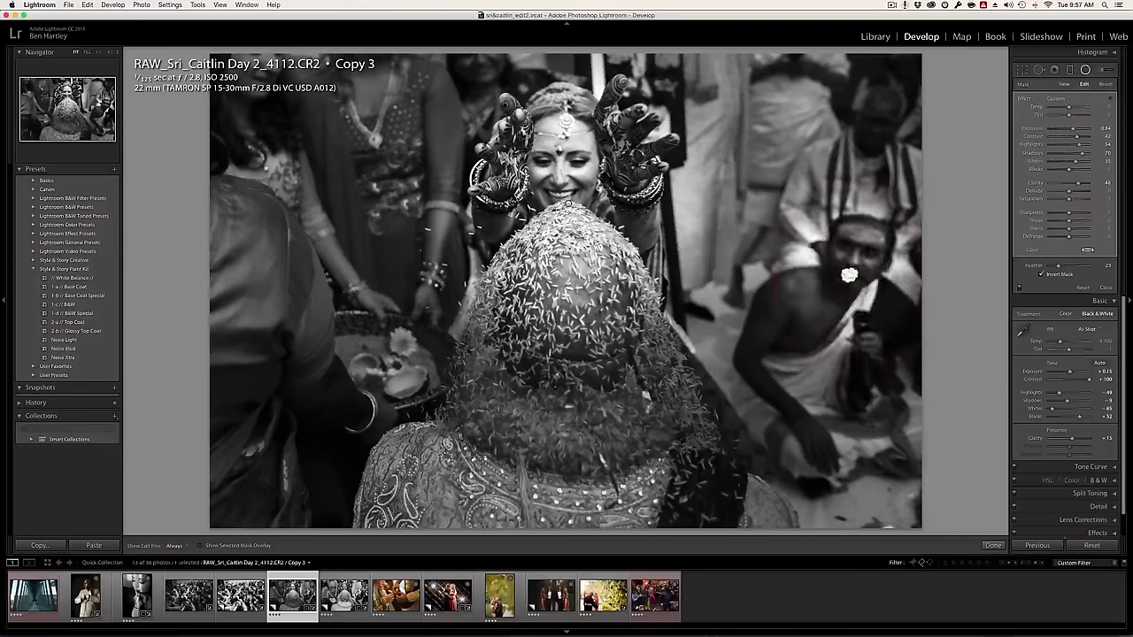
key(Delete)
- Widen the bride's radial filter and stretch it lower over her face and veil
click(568, 205)
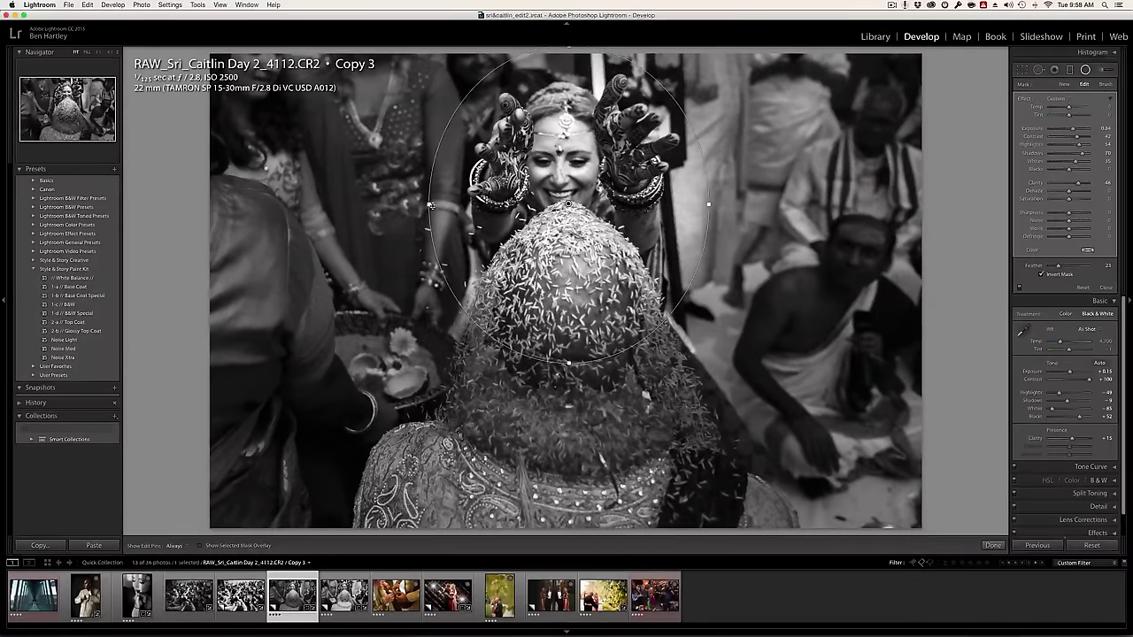
drag(364, 206, 357, 204)
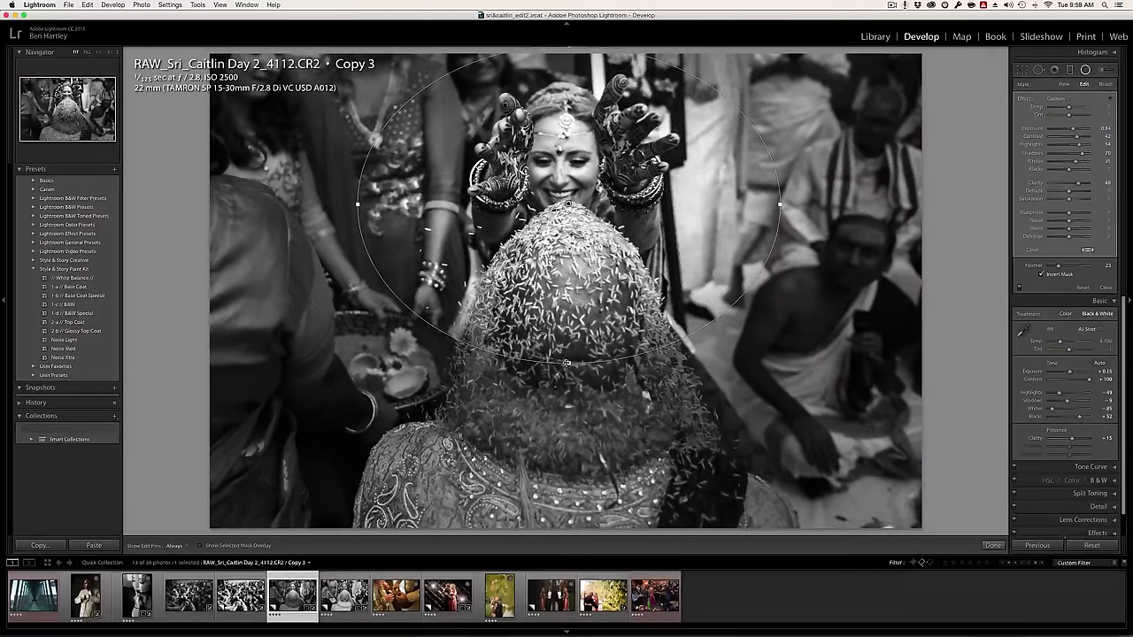
drag(568, 363, 568, 469)
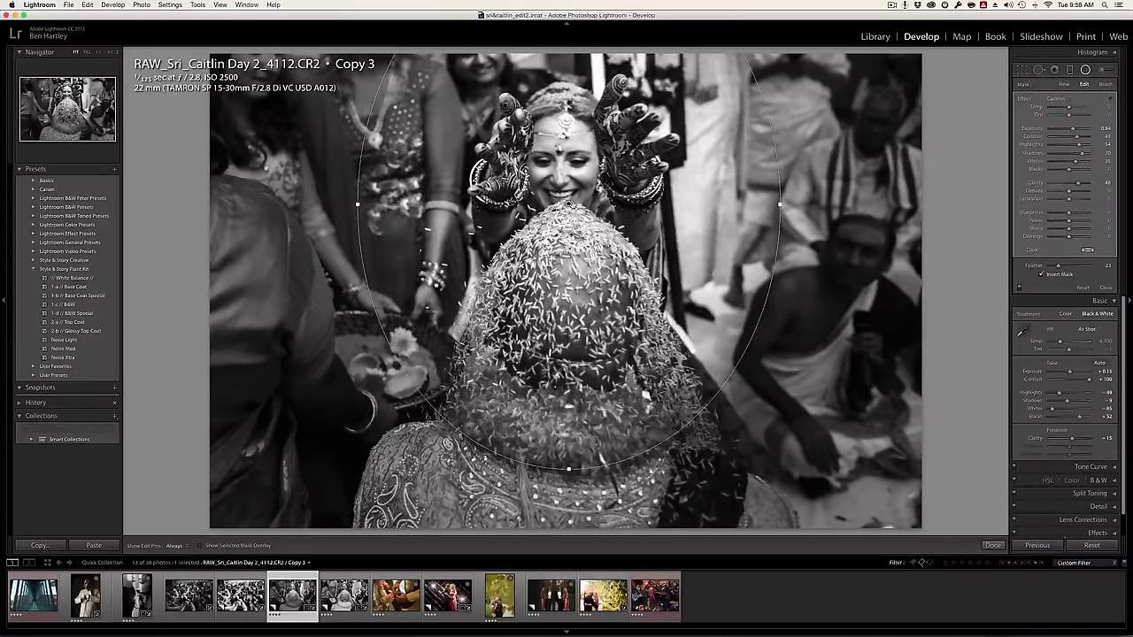
drag(568, 205, 569, 273)
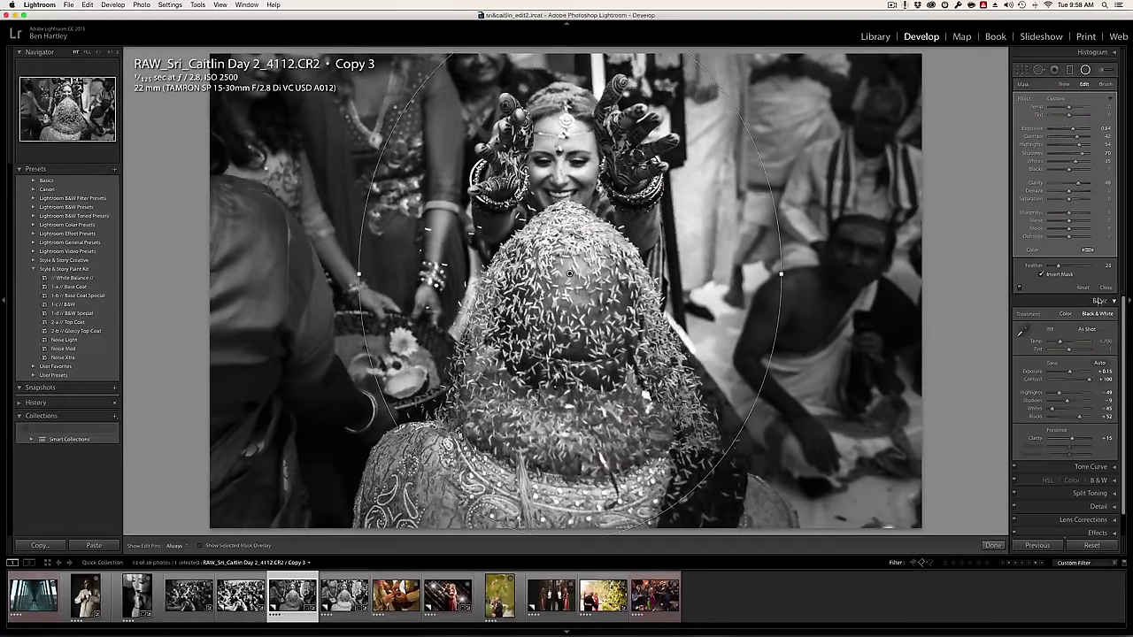
key(shift+m)
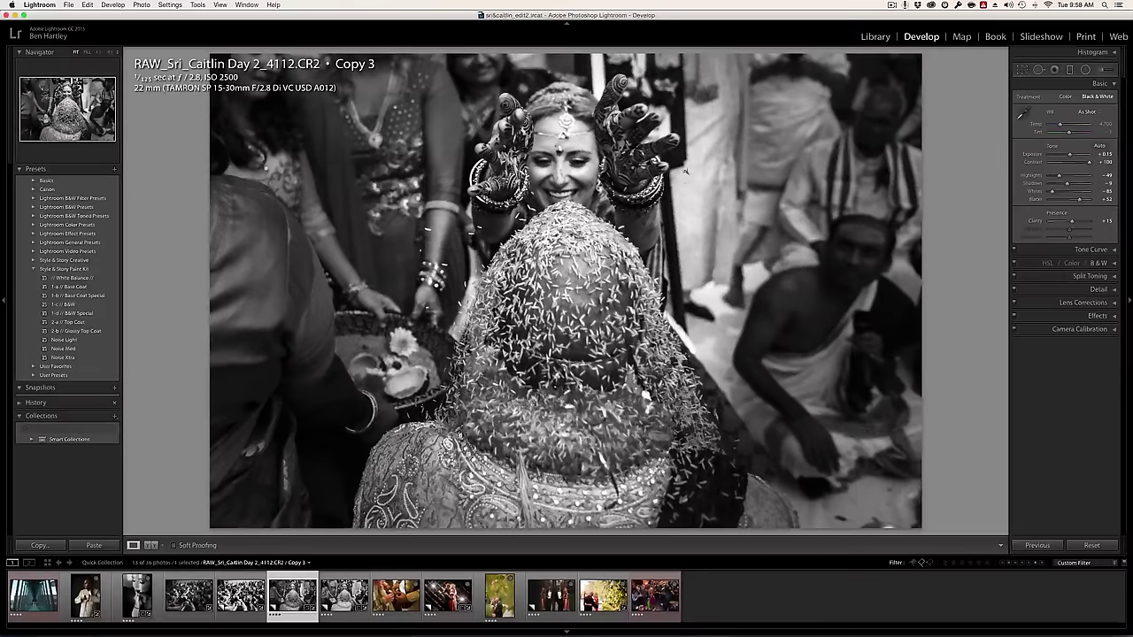
- Draw a radial filter around the bride's head and set its mask brush to Erase
click(1085, 70)
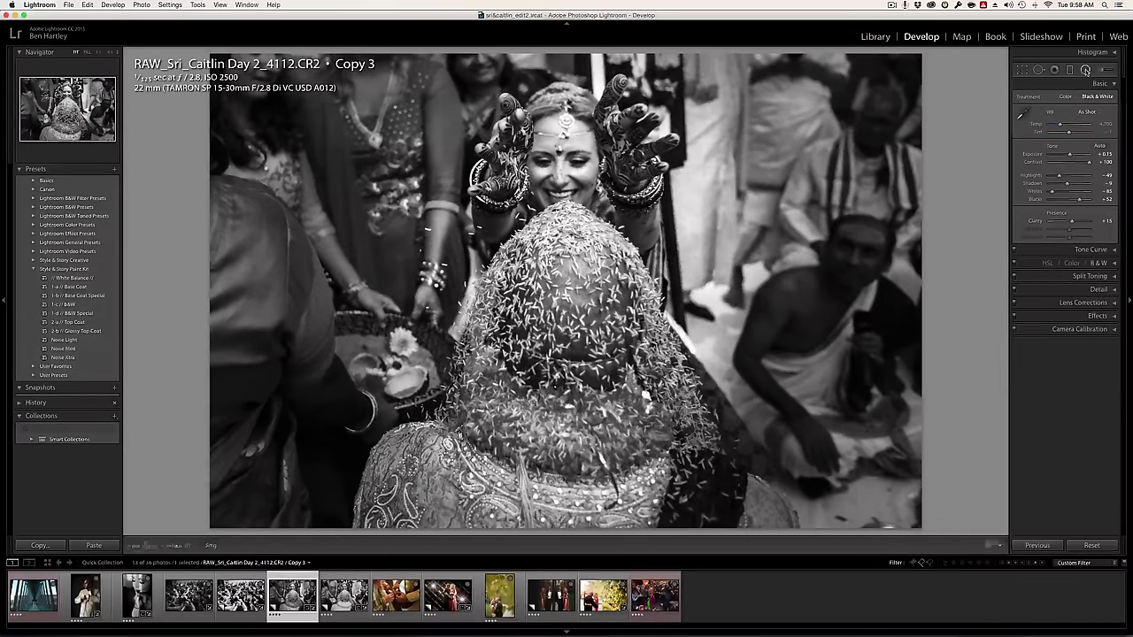
mouse_move(571, 276)
mouse_down()
mouse_move(822, 258)
mouse_move(736, 135)
mouse_up()
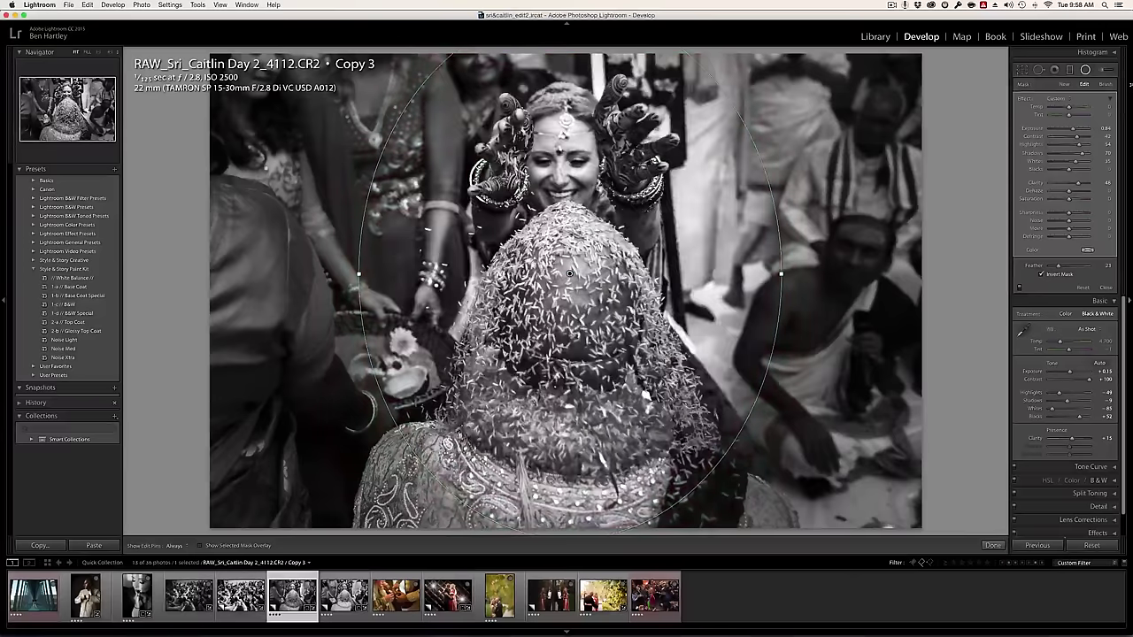
click(1106, 85)
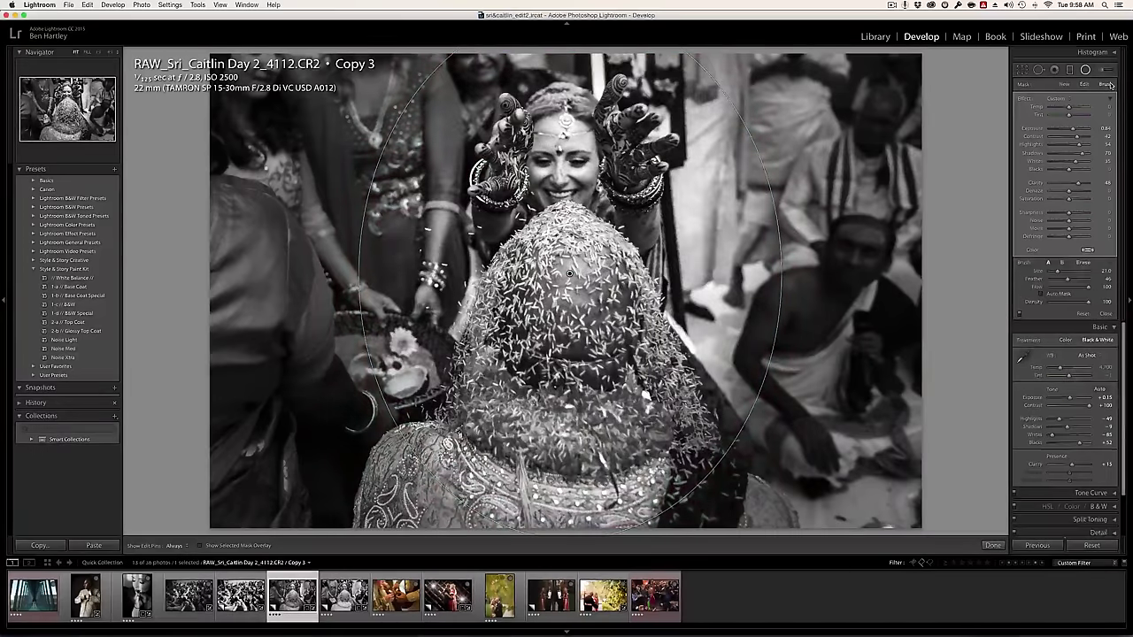
click(1084, 263)
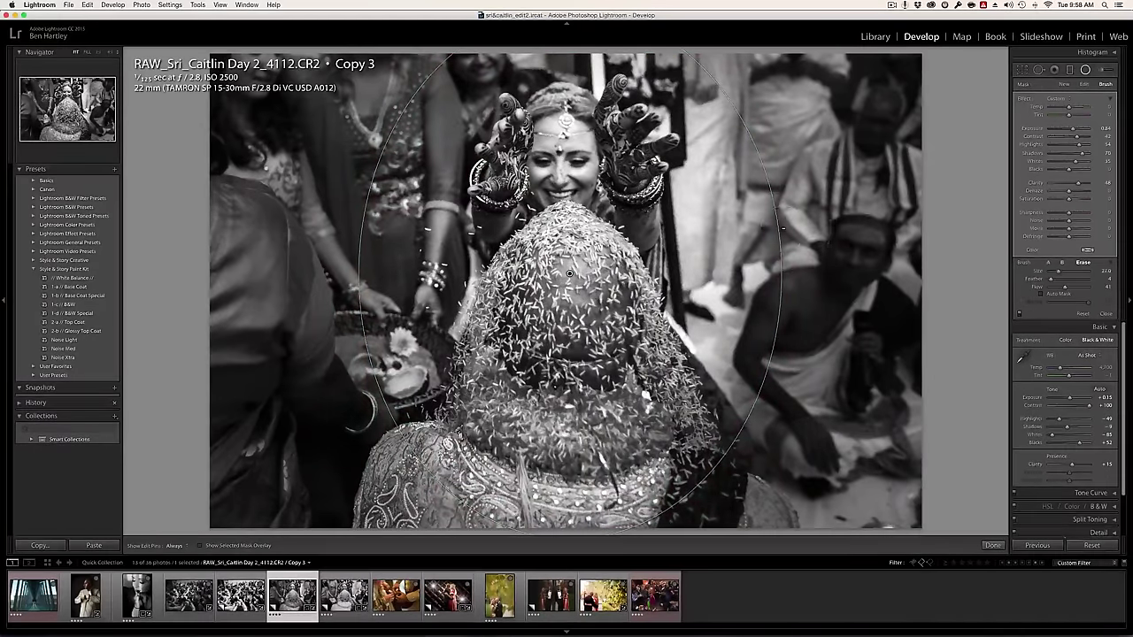
- Erase the filter's effect from the background around the bride and beside the seated man
key(h)
mouse_move(692, 190)
mouse_down()
mouse_move(717, 381)
mouse_move(699, 407)
mouse_move(706, 67)
mouse_move(708, 146)
mouse_up()
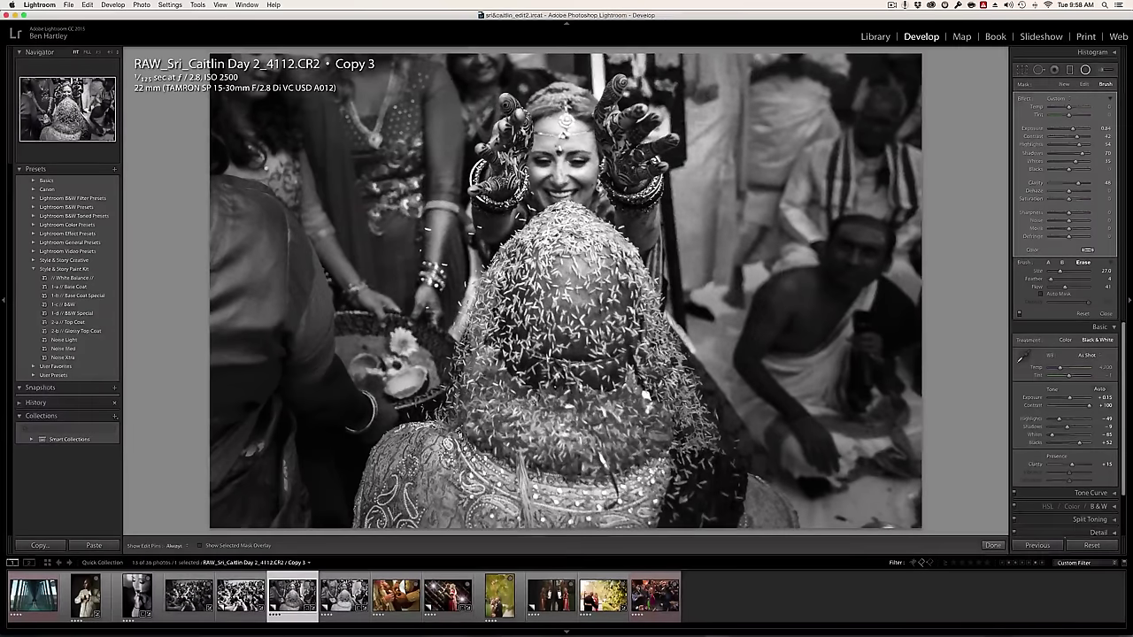
drag(363, 191, 425, 296)
drag(461, 257, 398, 398)
drag(416, 159, 531, 57)
drag(602, 60, 708, 177)
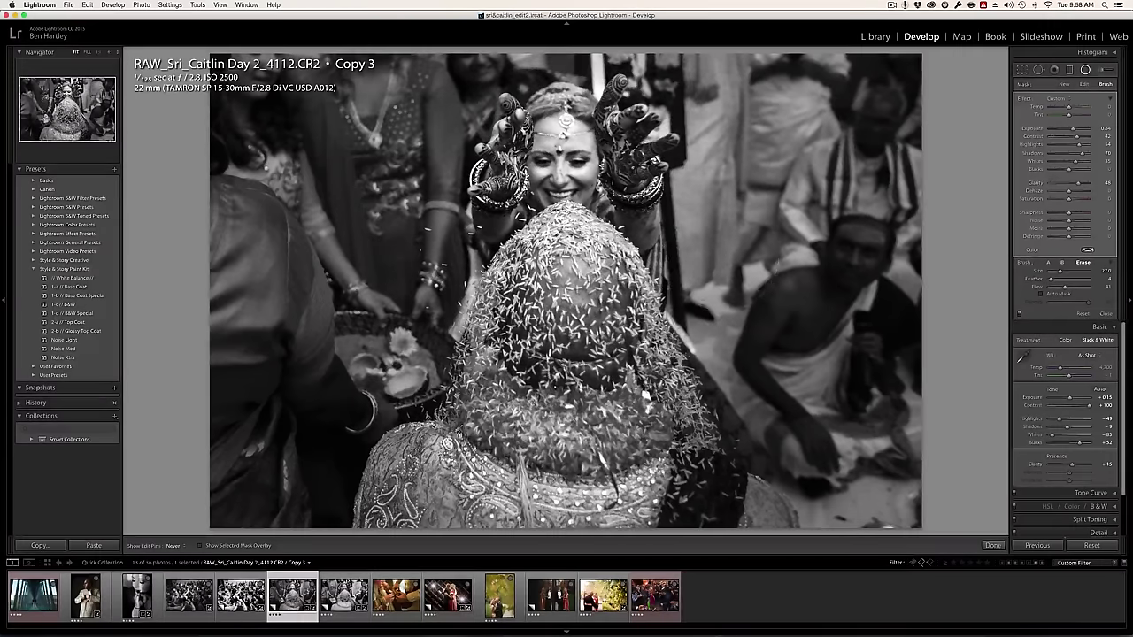
- Finish the mask edit and load the bridge photo RAW_Sri Caitlin_1486.CR2
key(h)
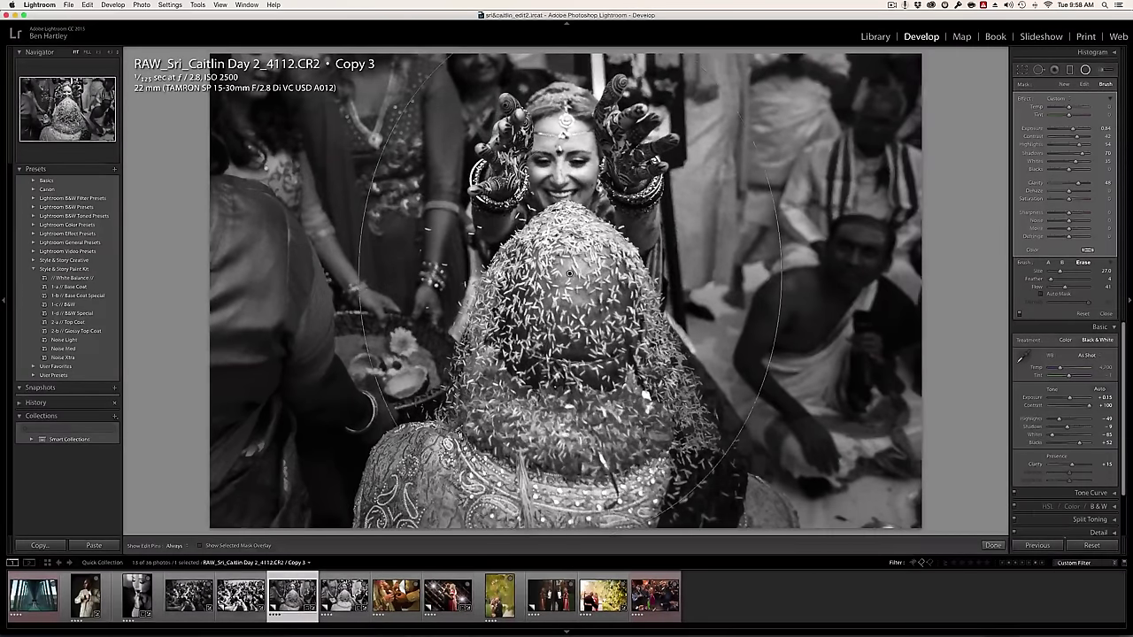
click(1106, 315)
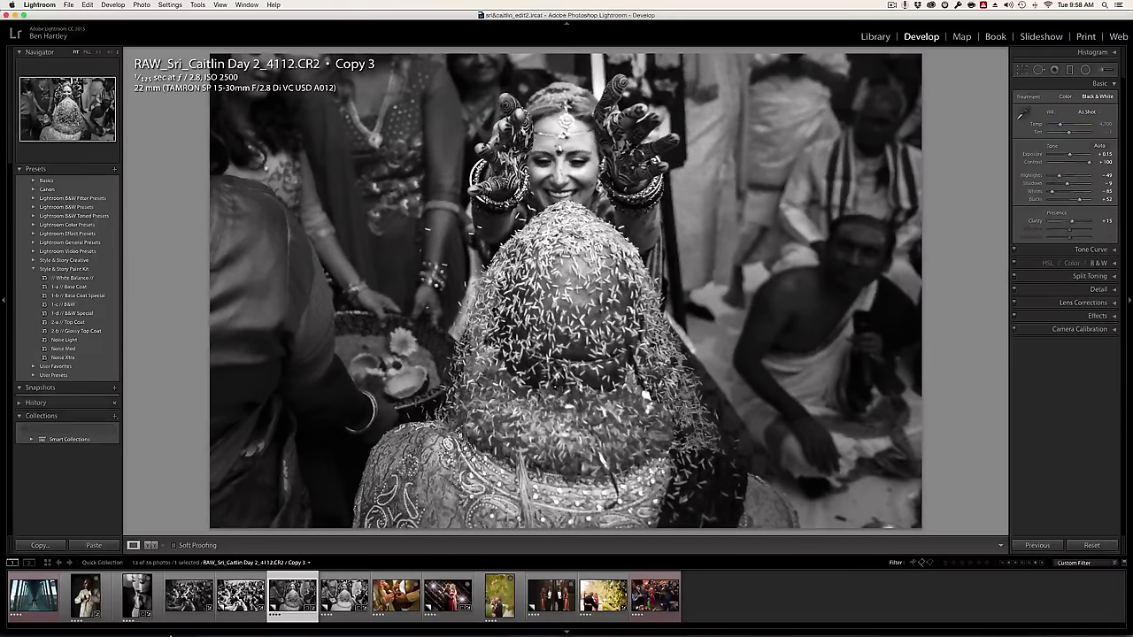
click(439, 607)
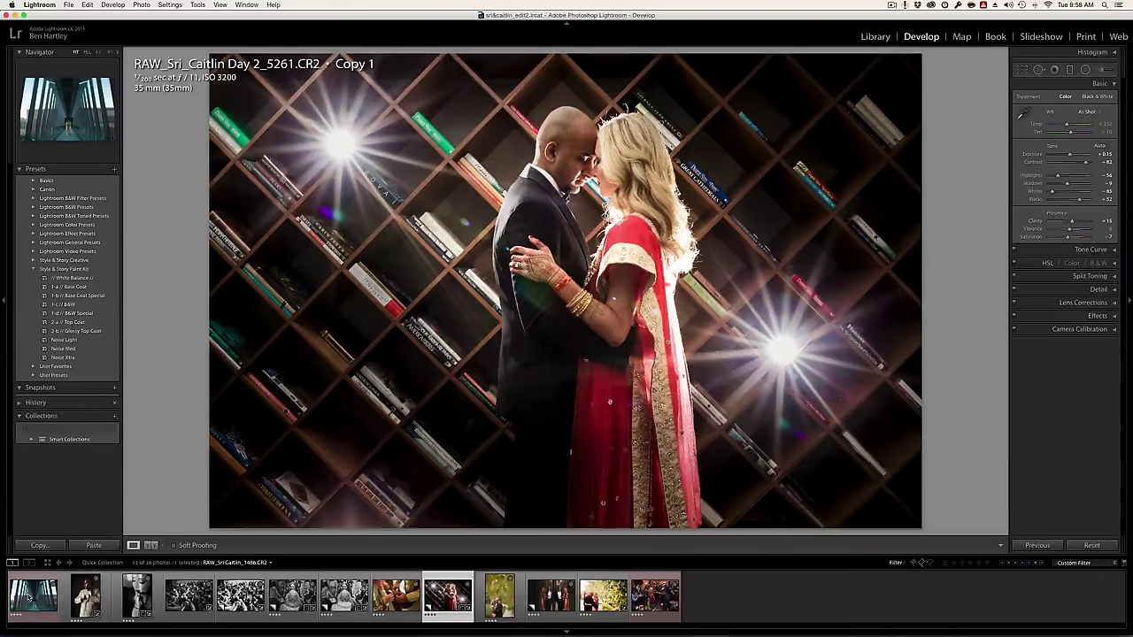
click(30, 599)
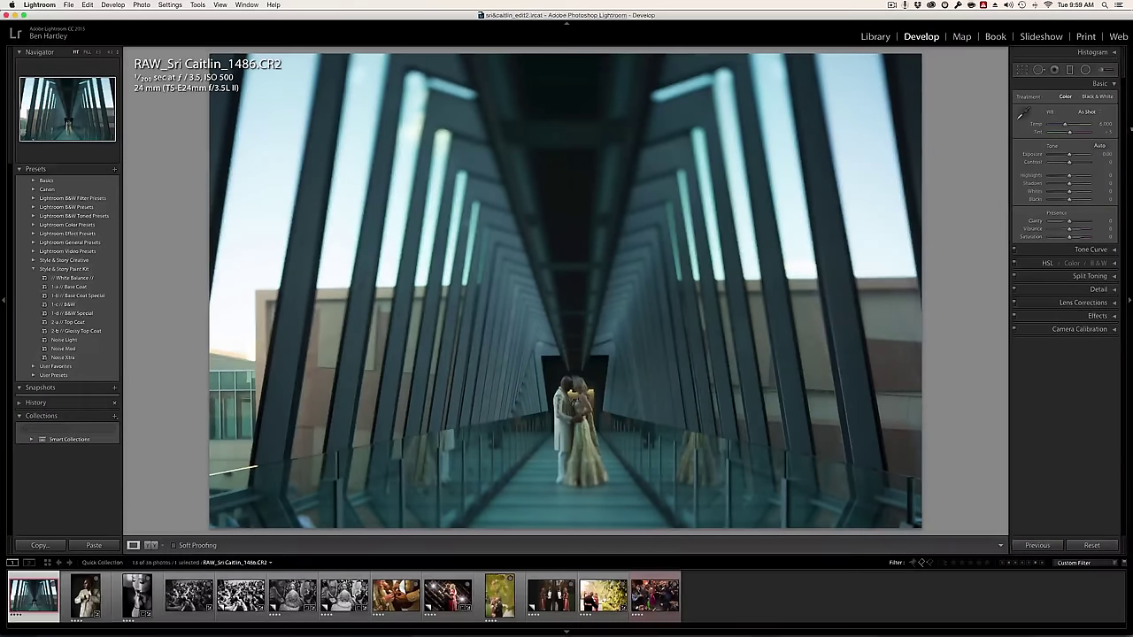
- Apply Base Coat and Top Coat, raise exposure to +1.05, and warm white balance to 7,500 / +30
click(67, 288)
click(68, 322)
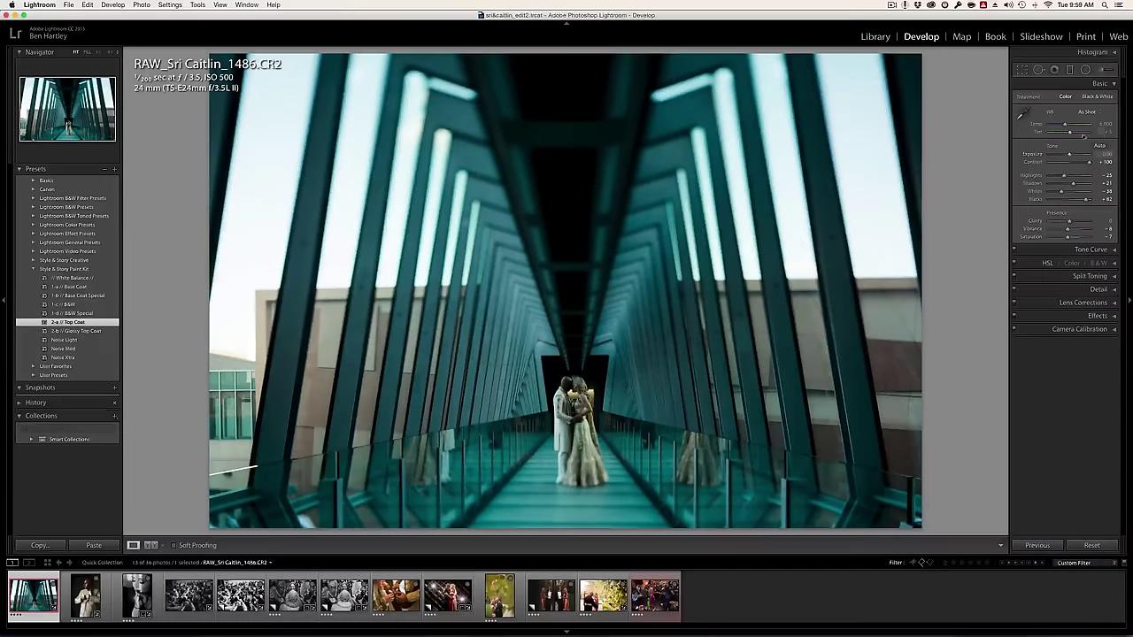
drag(1069, 155, 1073, 157)
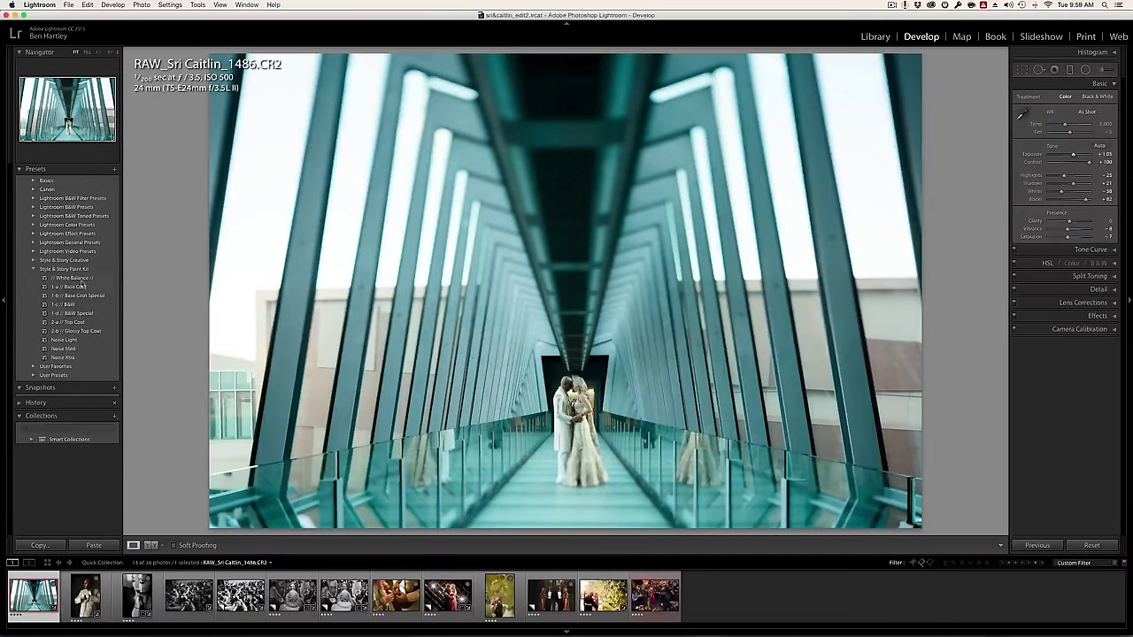
click(78, 279)
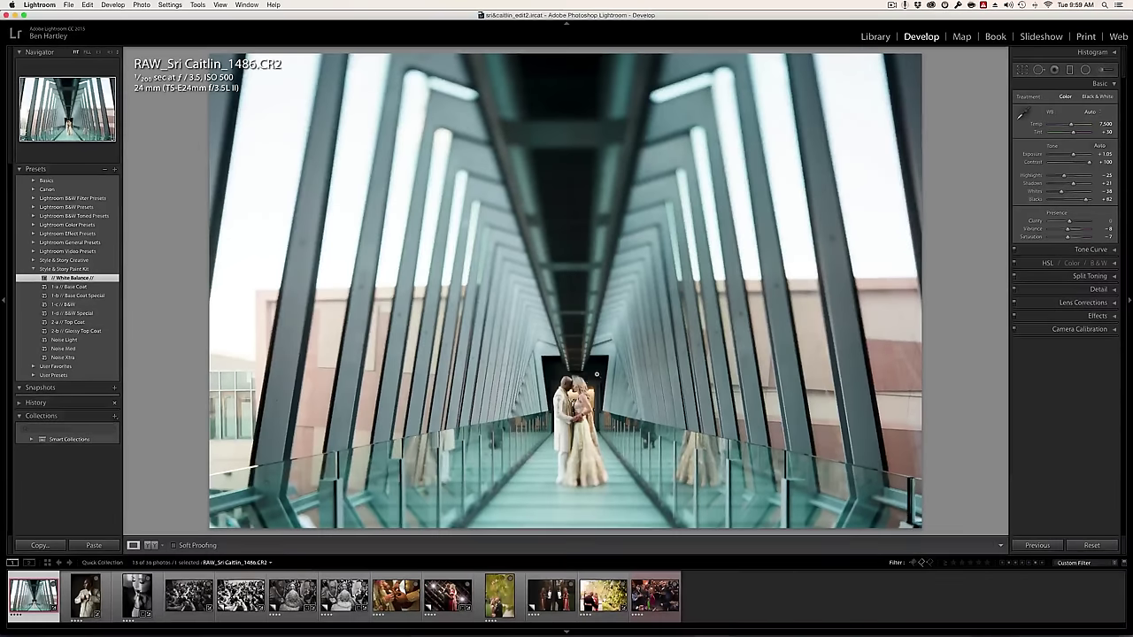
- Save the warm grade as virtual Copy 5, then reset the original and apply 1-b Base Coat Special
right_click(44, 593)
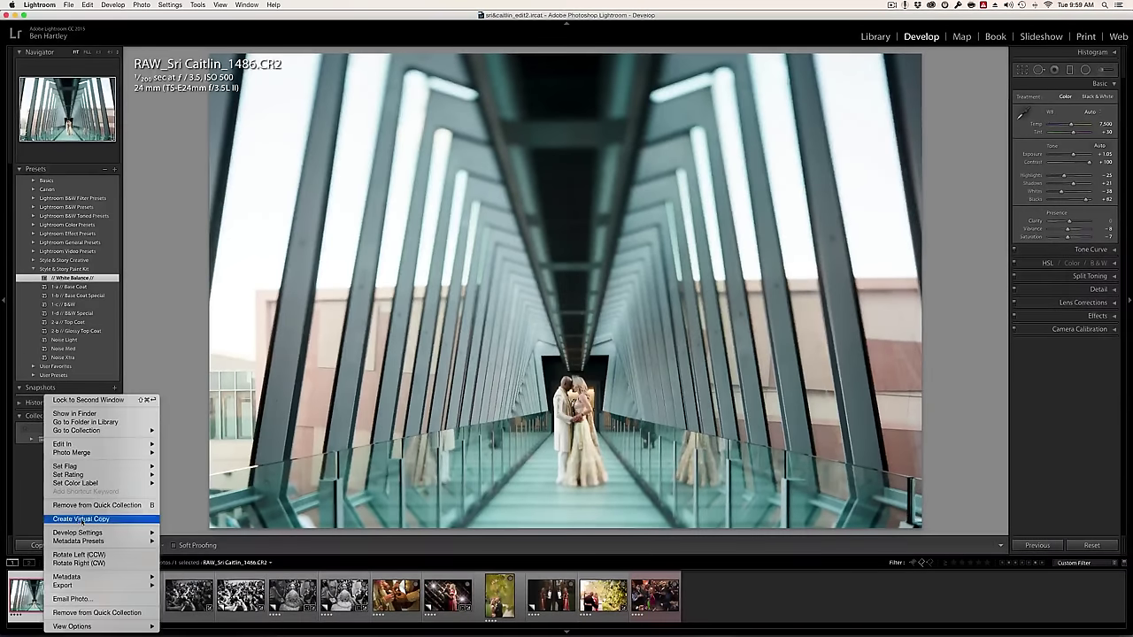
click(341, 547)
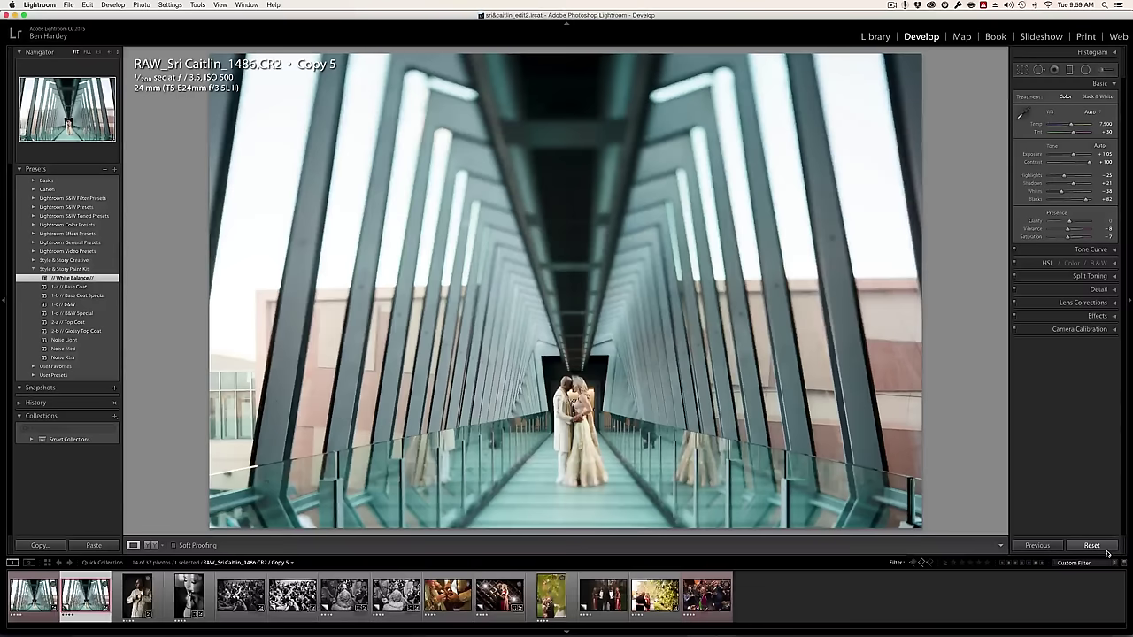
click(33, 594)
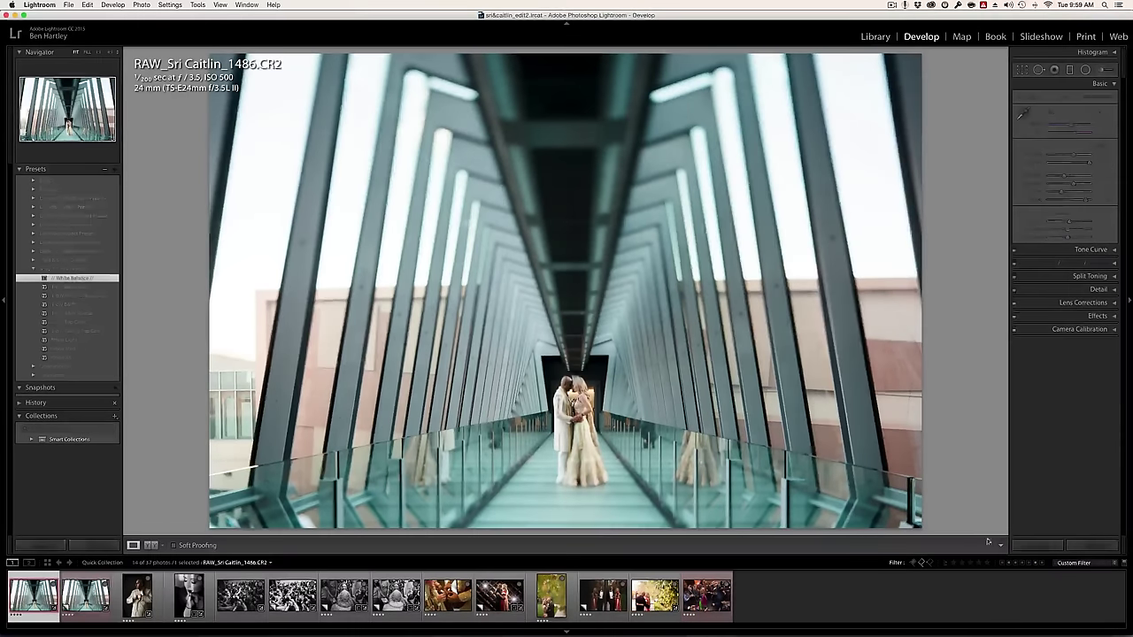
click(1091, 546)
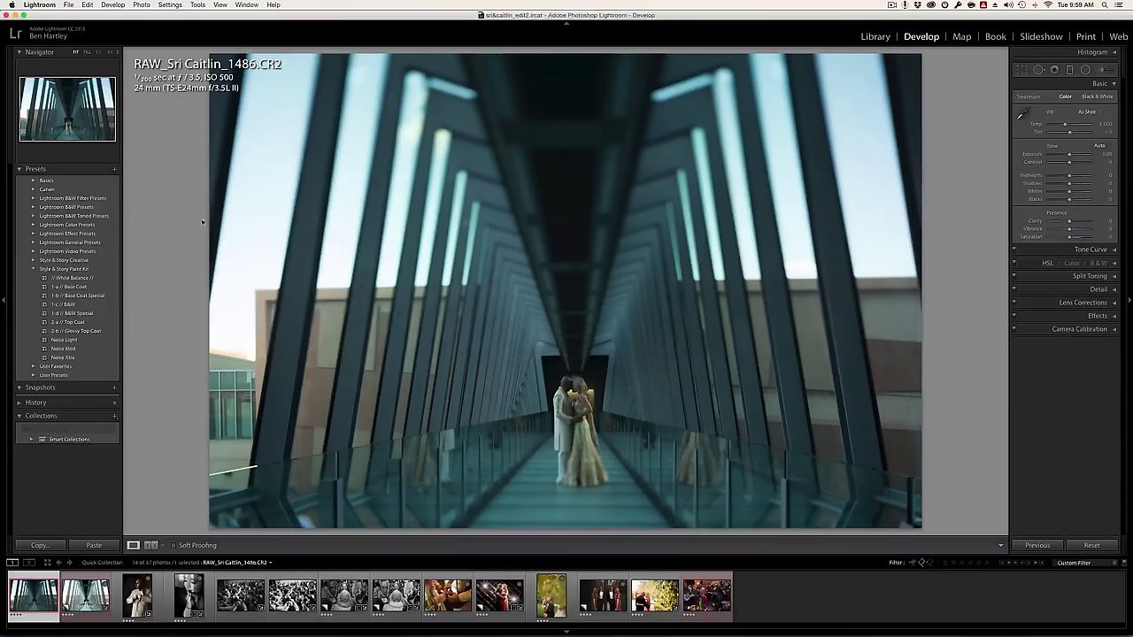
click(86, 299)
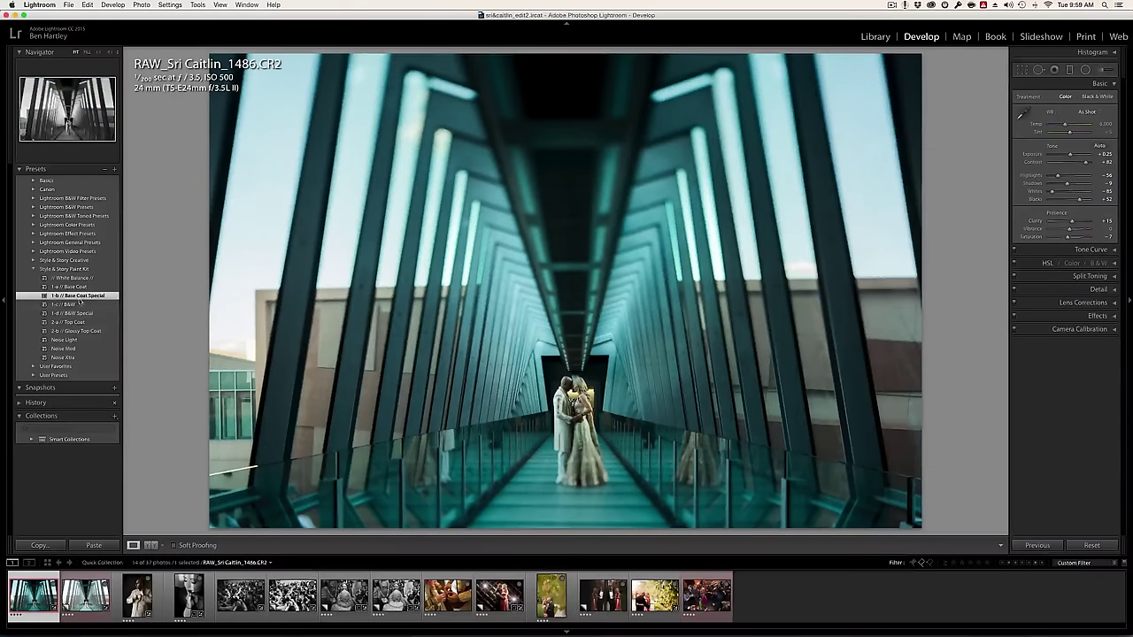
- Replace the old radial filter with a new round one tightly centred over the embracing couple
click(1085, 70)
click(586, 277)
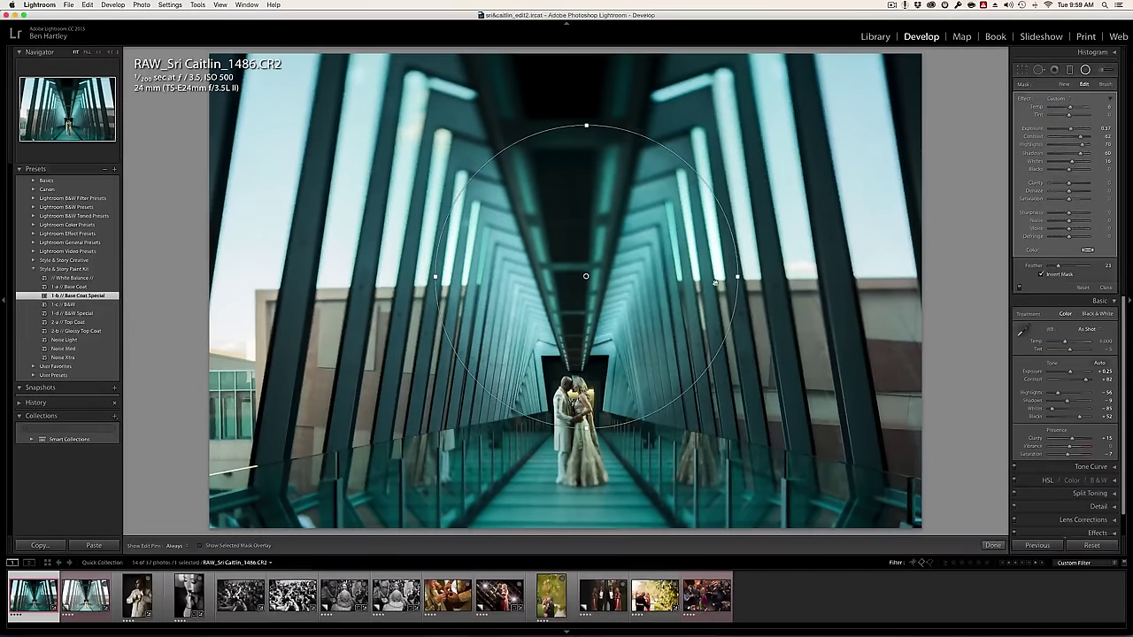
click(1086, 69)
click(1086, 70)
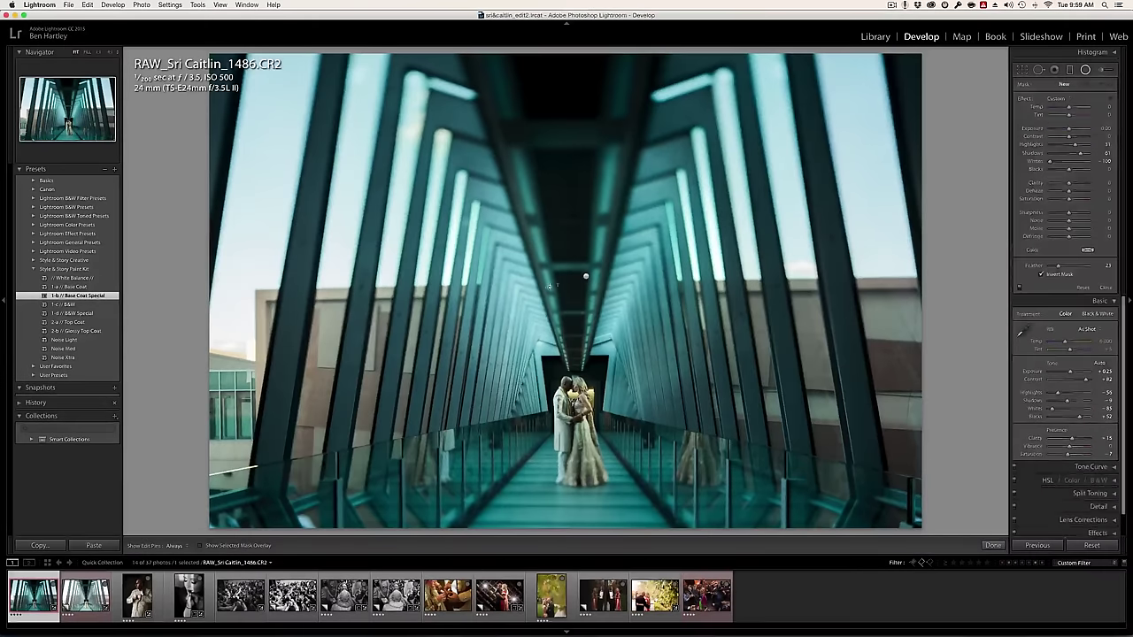
drag(587, 276, 738, 276)
drag(587, 276, 583, 380)
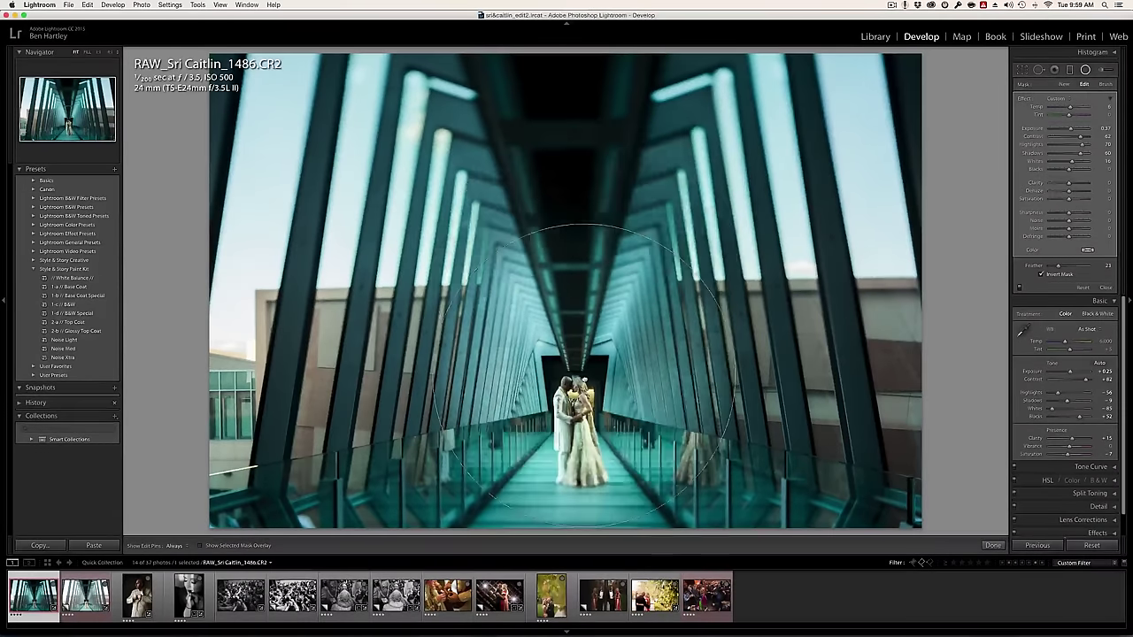
drag(735, 378, 661, 381)
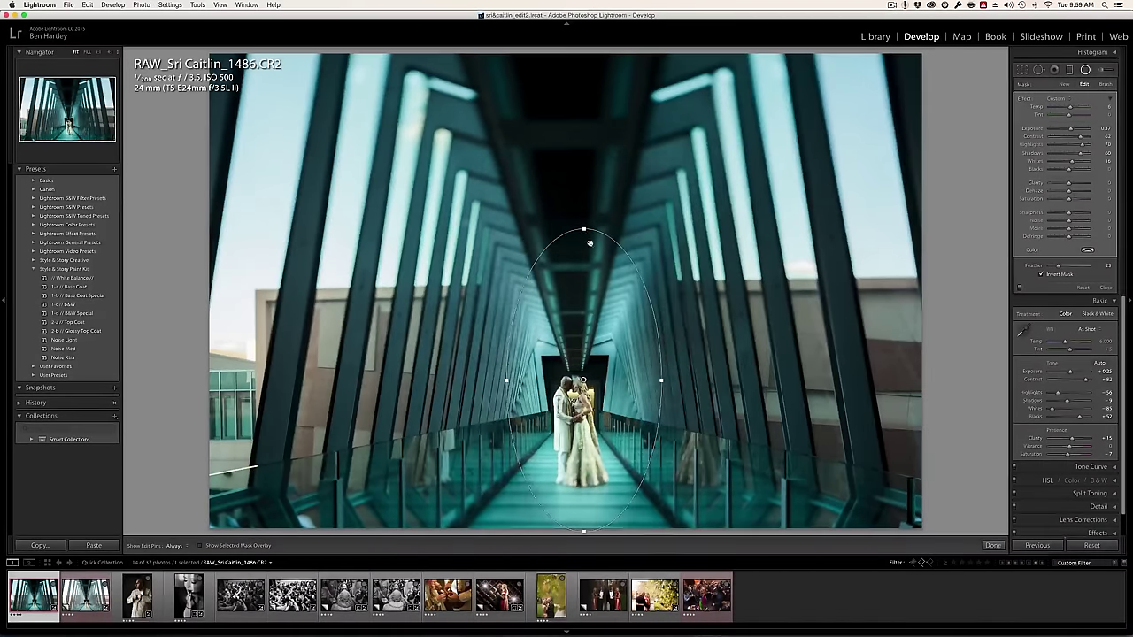
drag(584, 230, 584, 310)
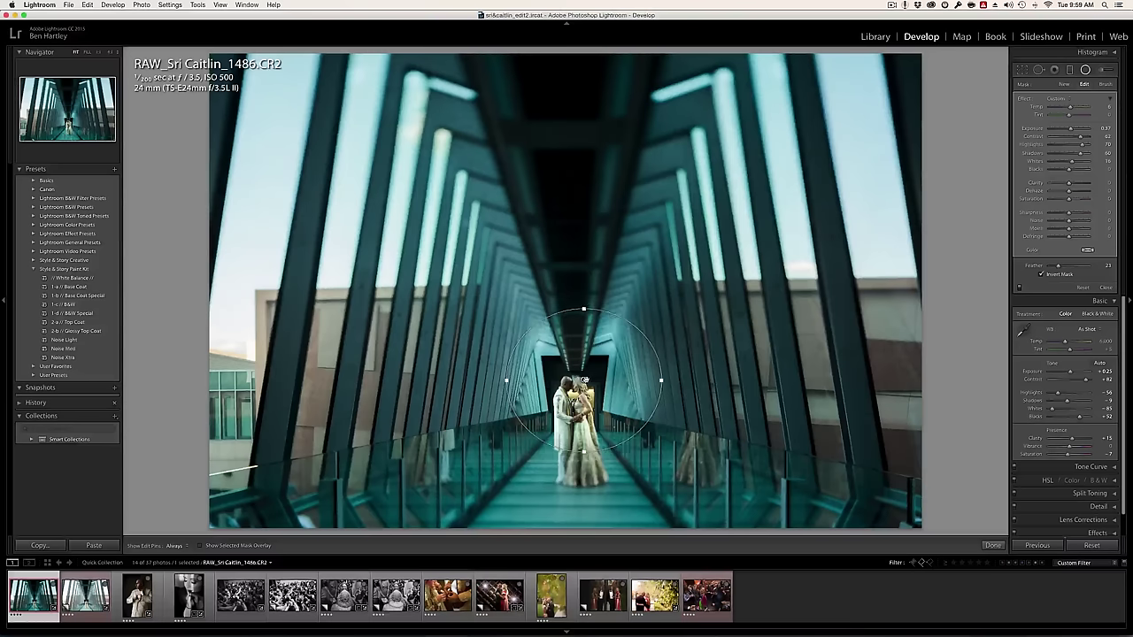
drag(584, 379, 579, 411)
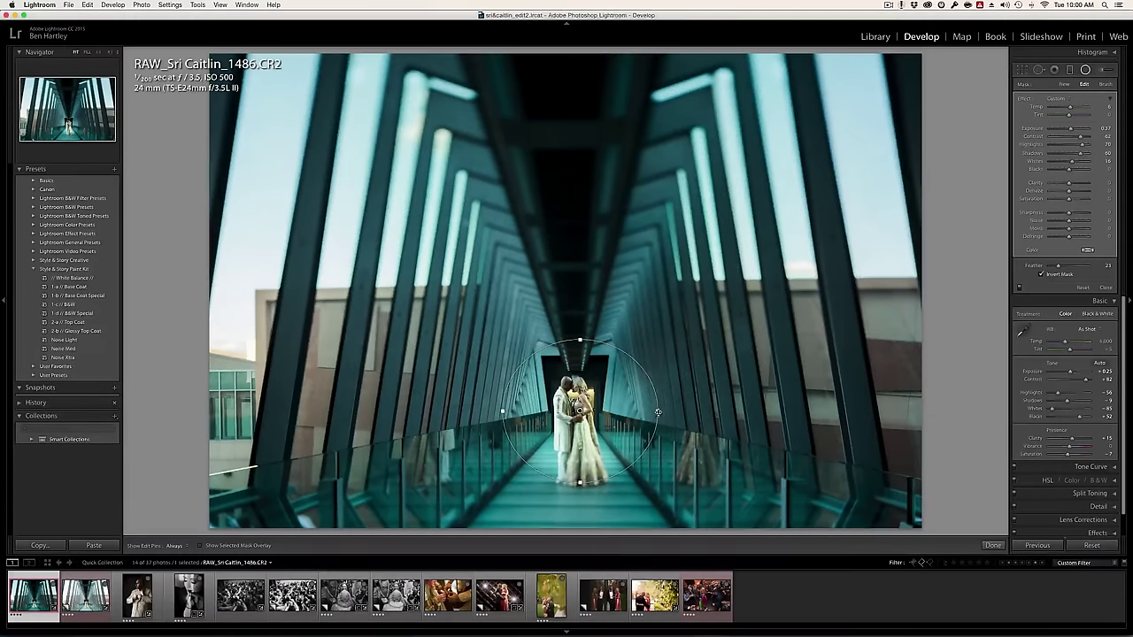
drag(658, 413, 638, 410)
drag(579, 339, 577, 331)
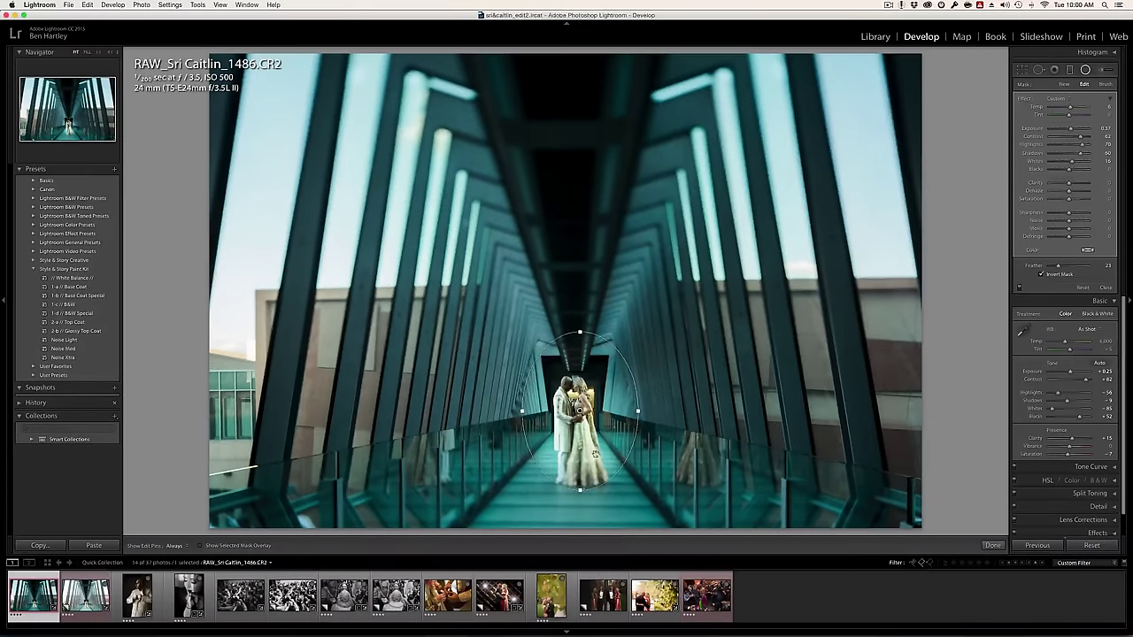
key(shift+m)
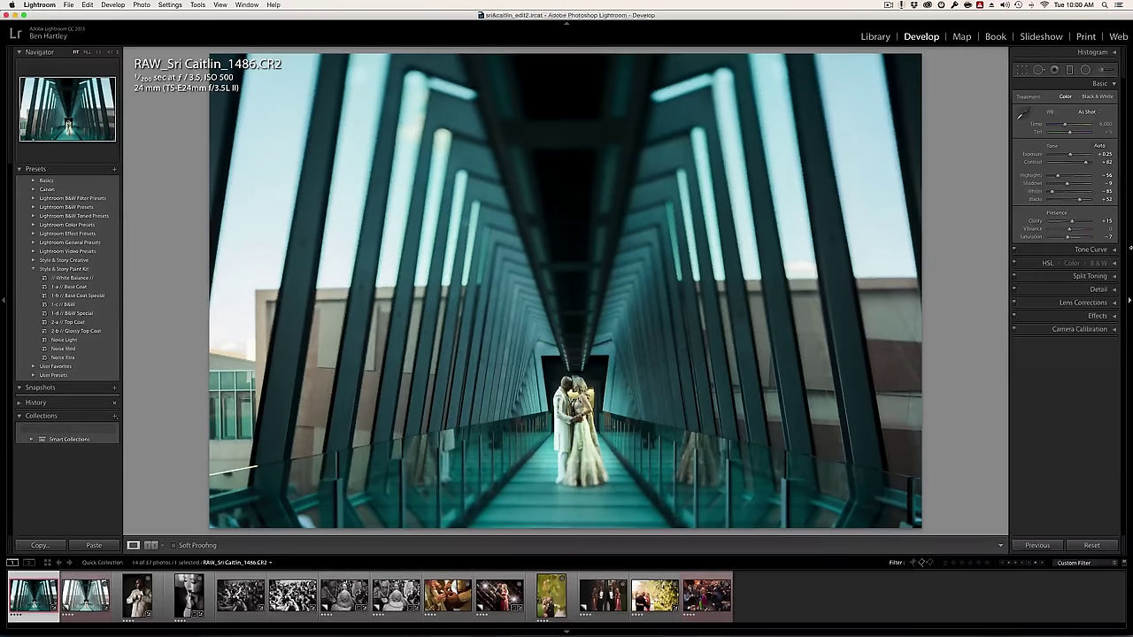
- Set exposure to +0.50, apply the White Balance preset, and brush-erase part of the couple's radial mask
drag(1069, 155, 1070, 157)
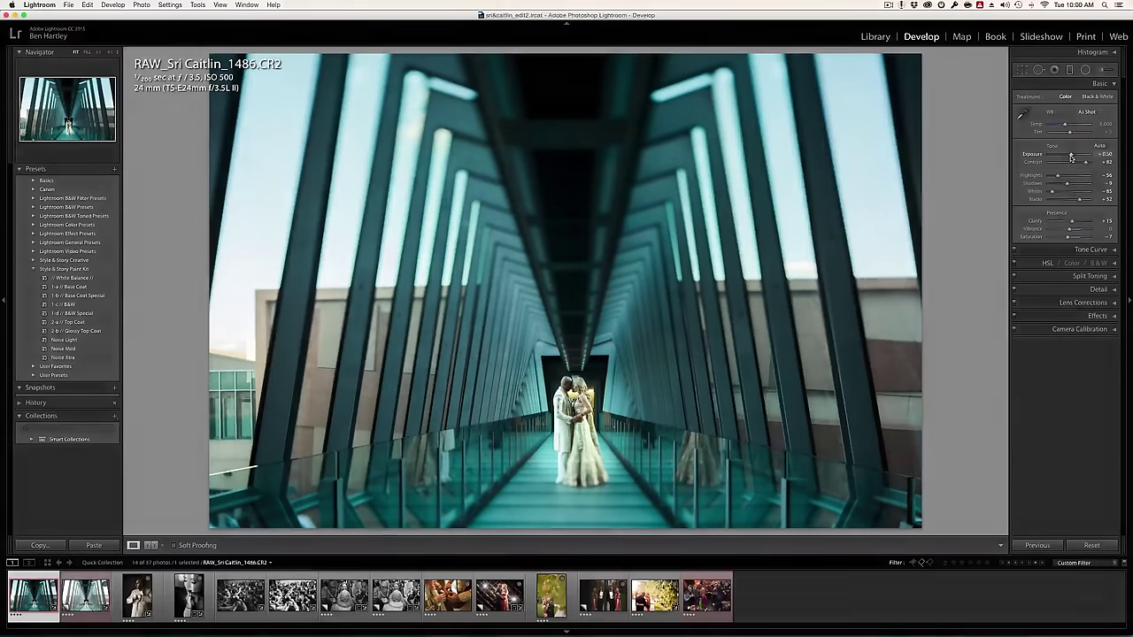
click(89, 278)
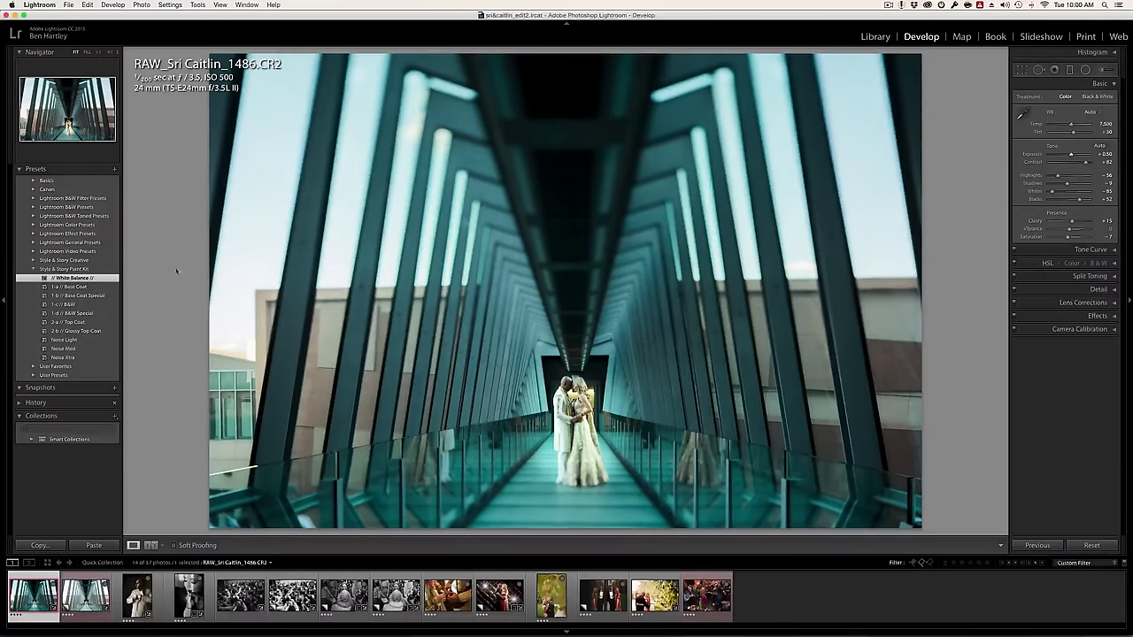
click(1086, 72)
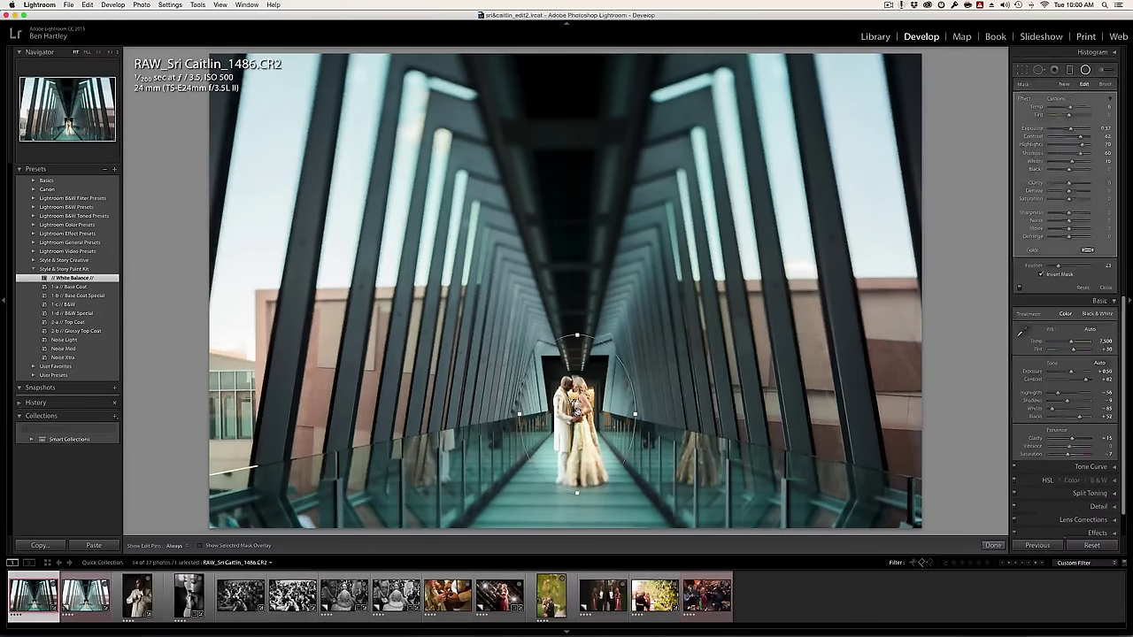
click(1105, 83)
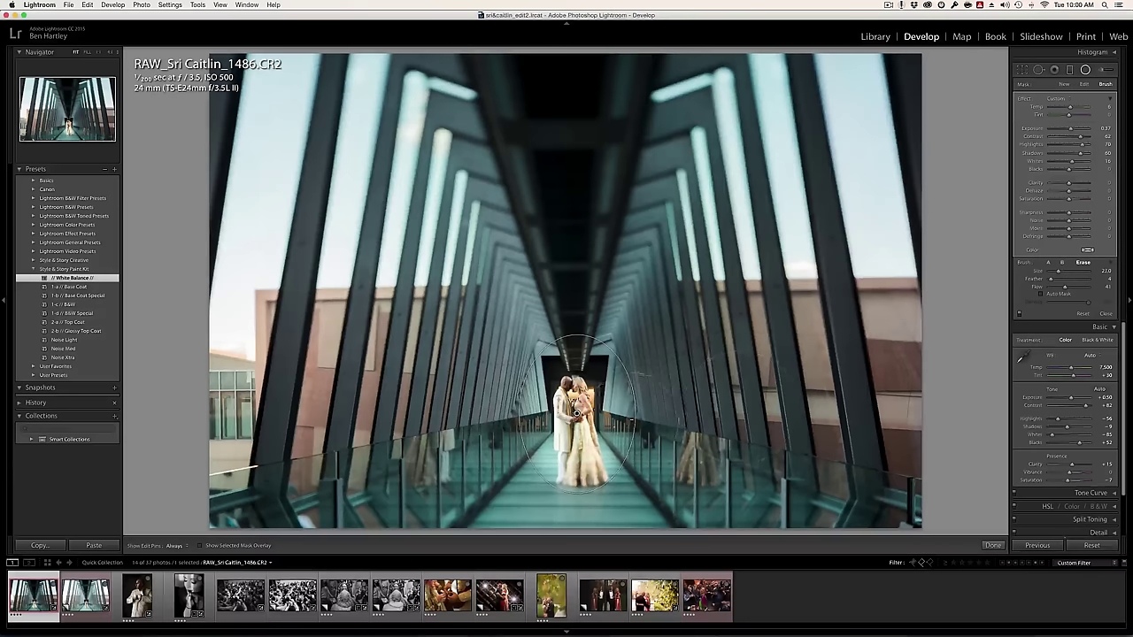
key(h)
scroll(577, 412, down, 5)
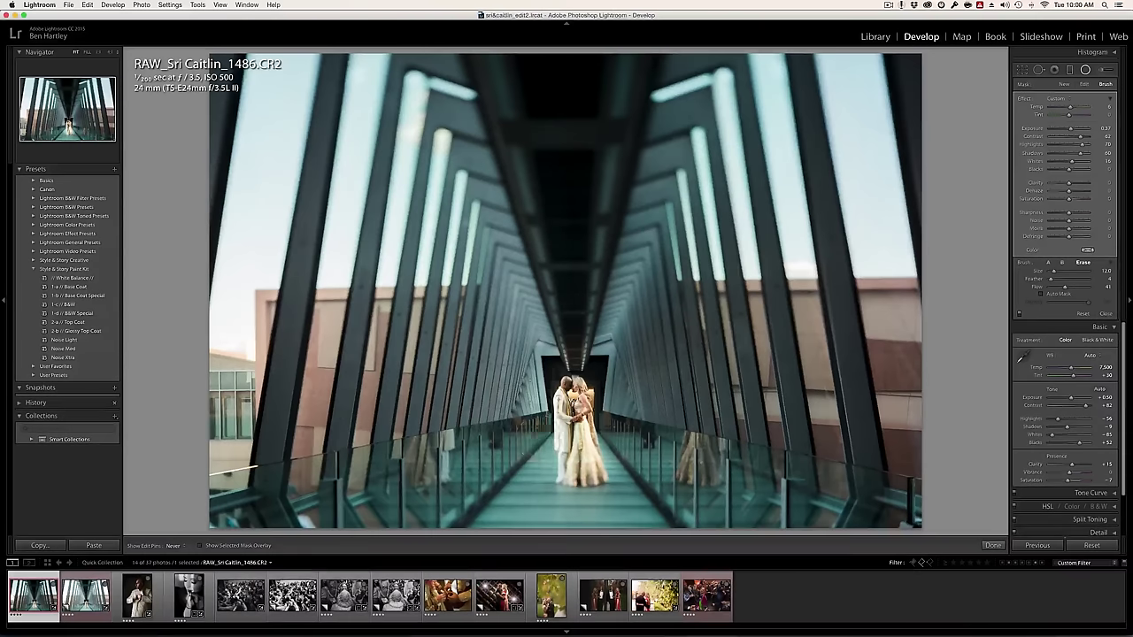
drag(577, 412, 576, 341)
key(h)
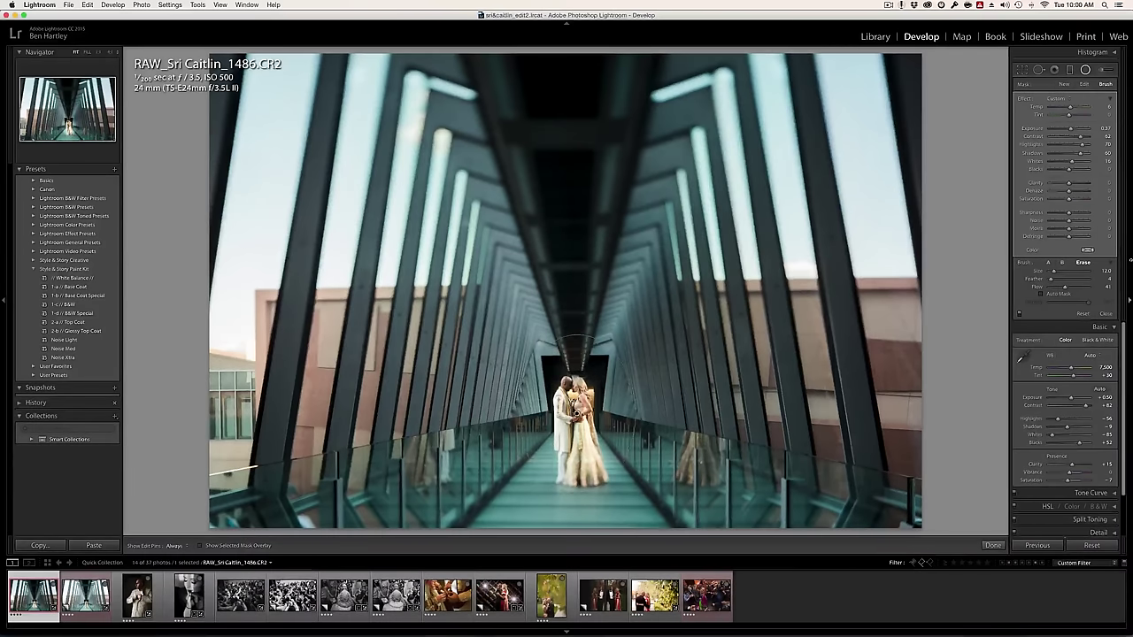
click(1108, 314)
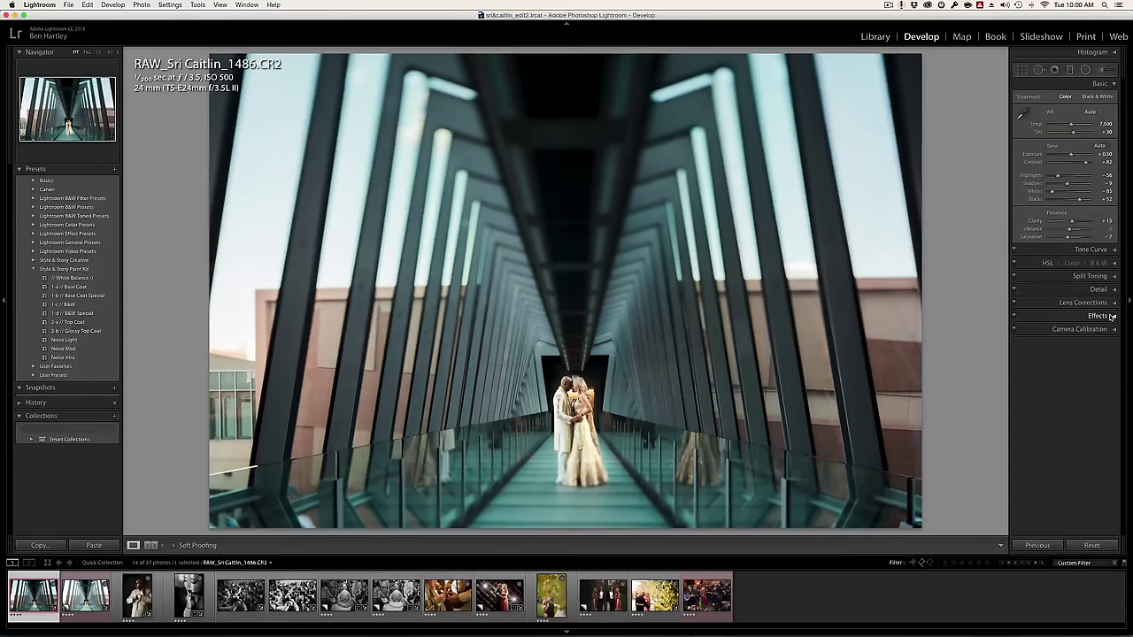
- Compare the bridge photo with Copy 5 and its before view, then load portrait RAW_Sri_Caitlin Day 2_2200.CR2
key(ctrl+apostrophe)
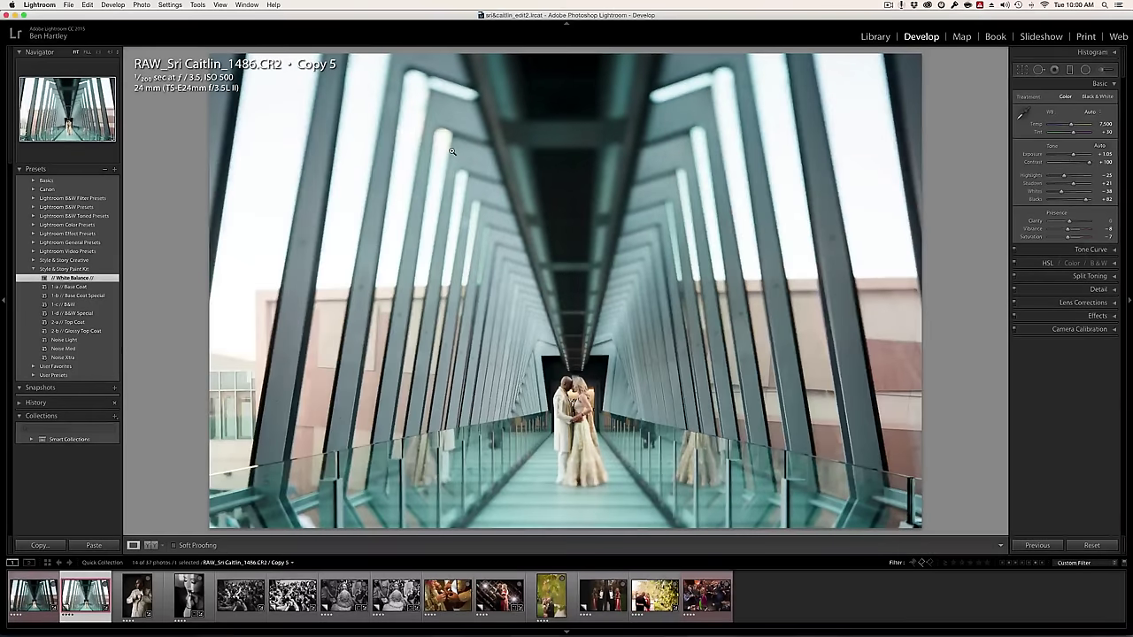
key(Left)
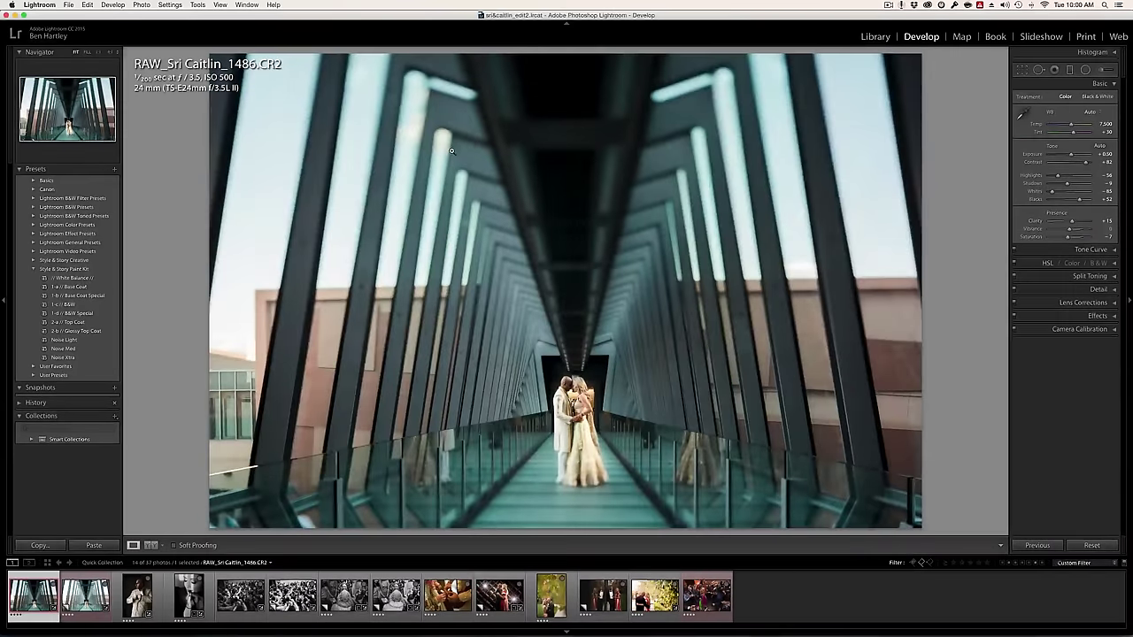
key(Right)
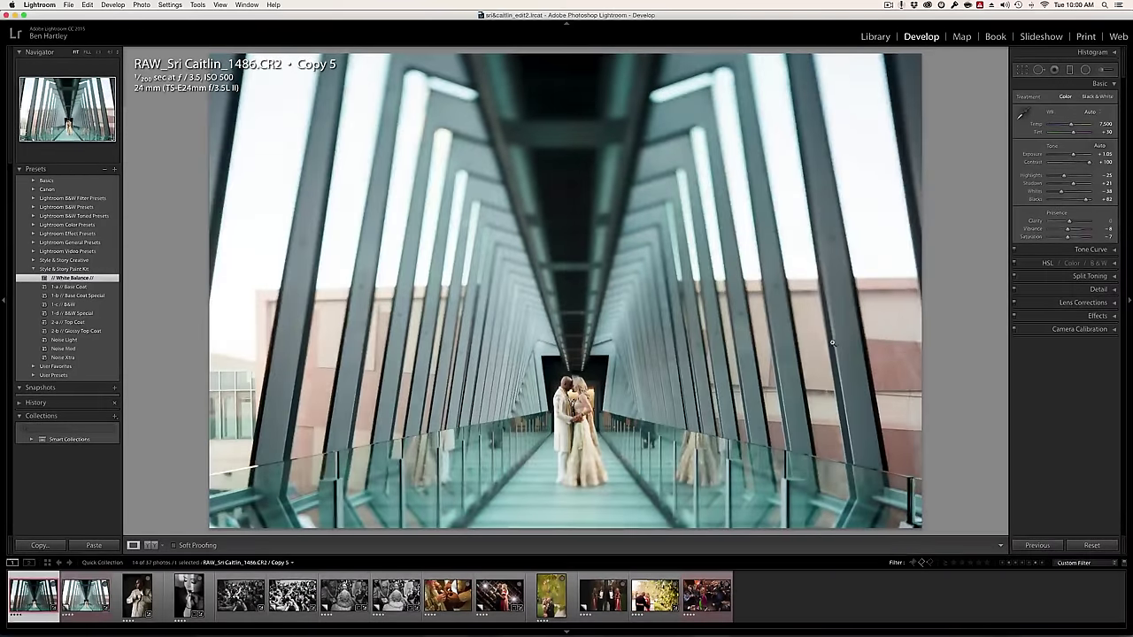
key(backslash)
key(Left)
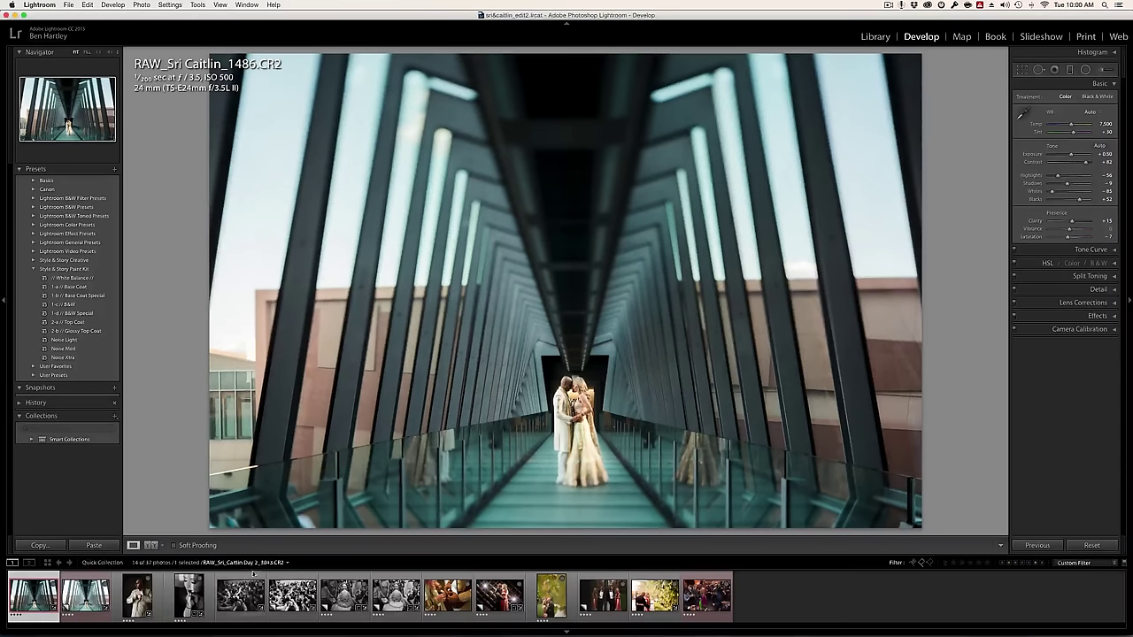
click(189, 595)
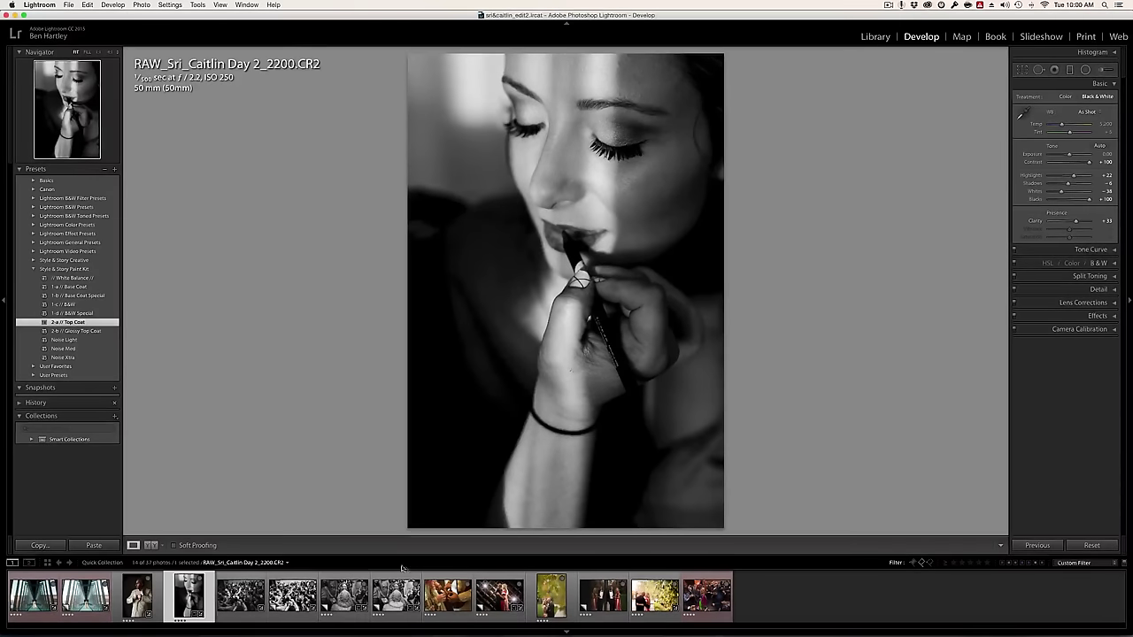
- Step through Copy 3 and Copy 6, then compare the original bridge photo with Copy 5, ending on the original
key(Right)
key(Right)
key(Right)
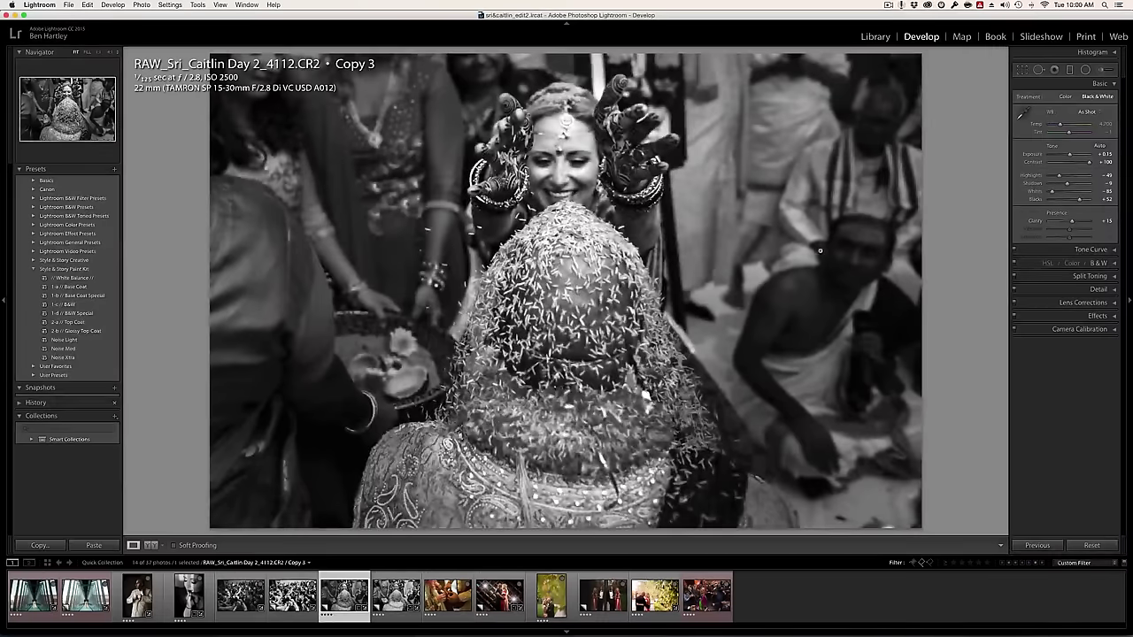
key(Right)
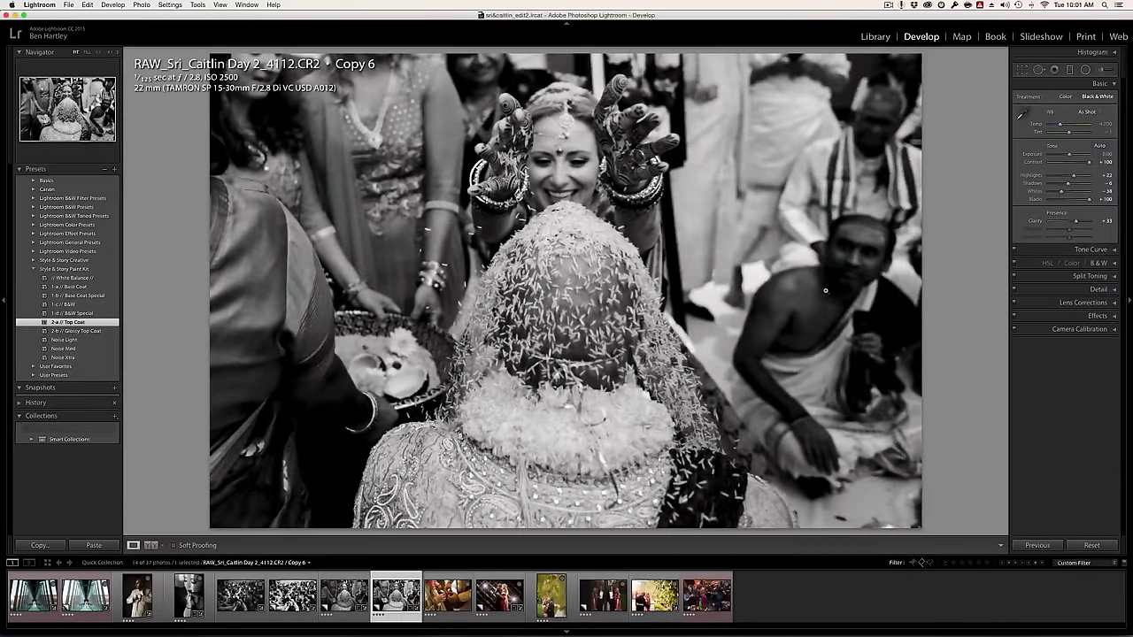
key(Left)
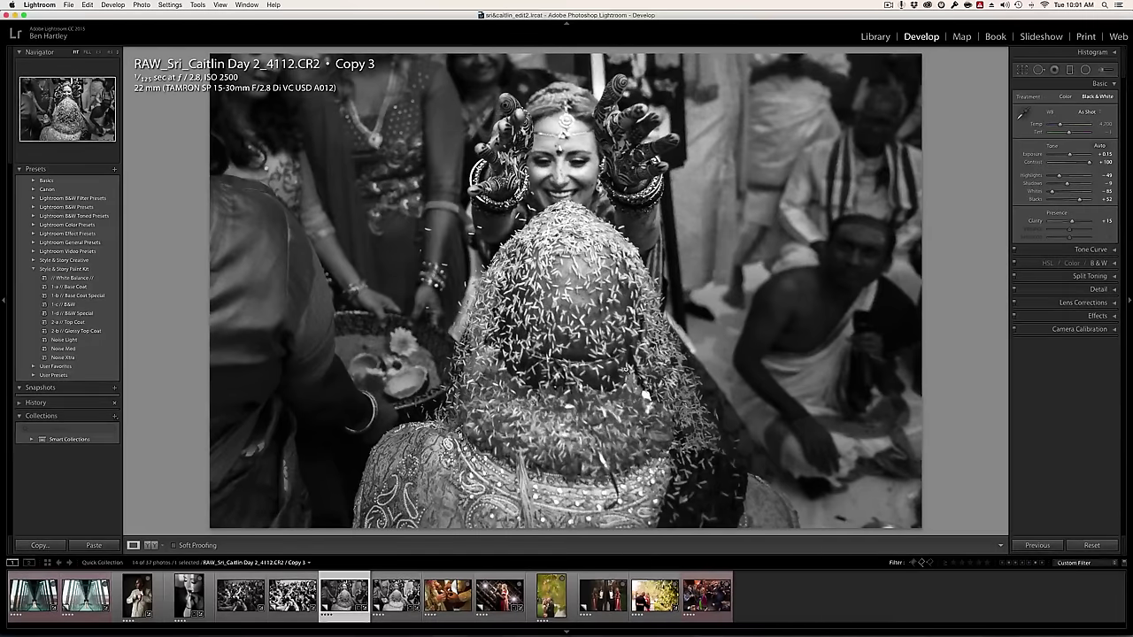
click(34, 594)
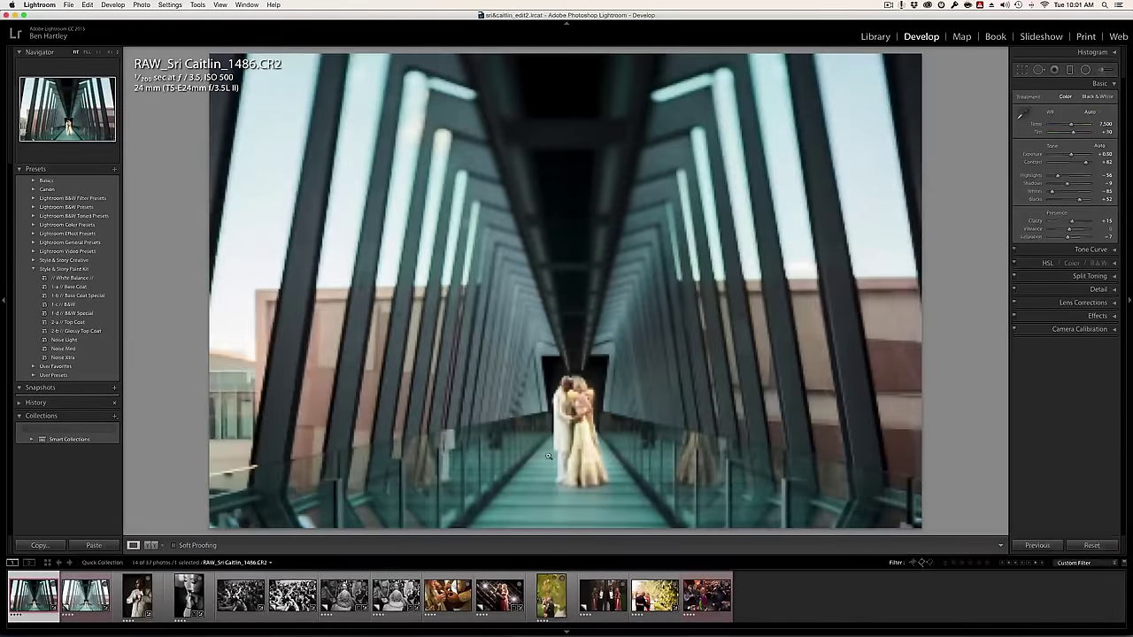
key(Right)
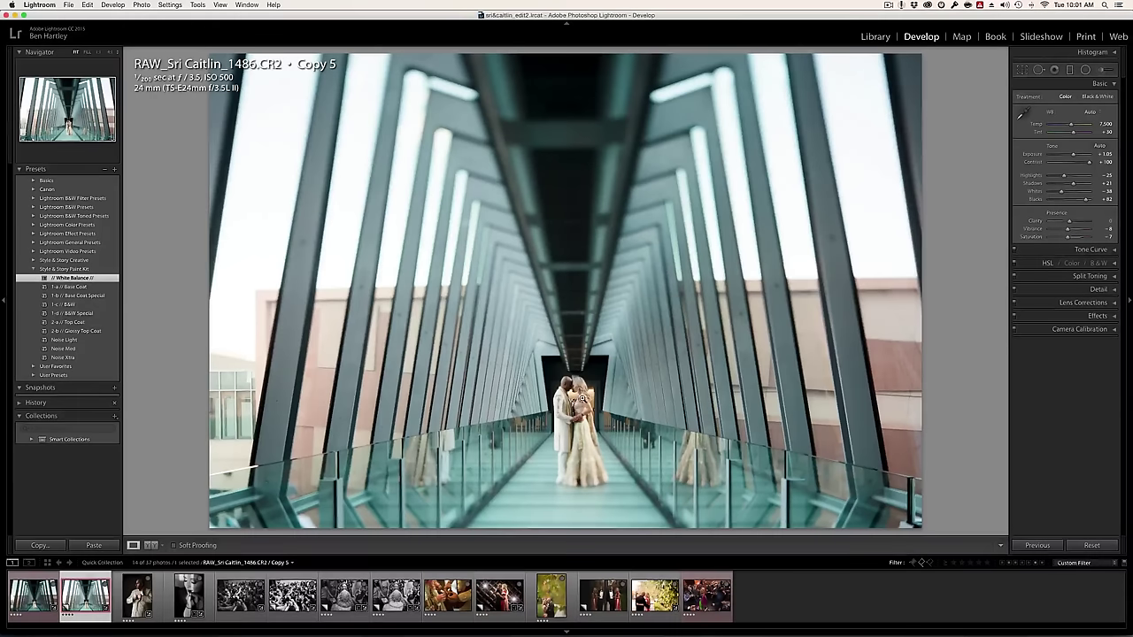
key(Left)
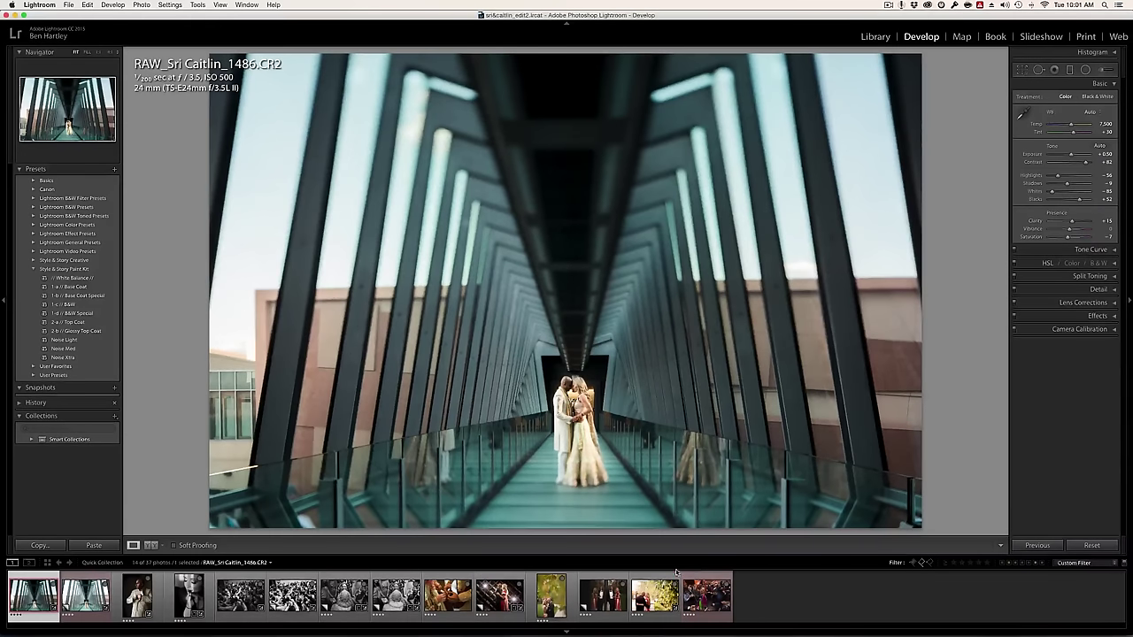
- Reset backlit photo 7669 and apply 1-a Base Coat with the 2-b Glossy Top Coat preset
click(655, 595)
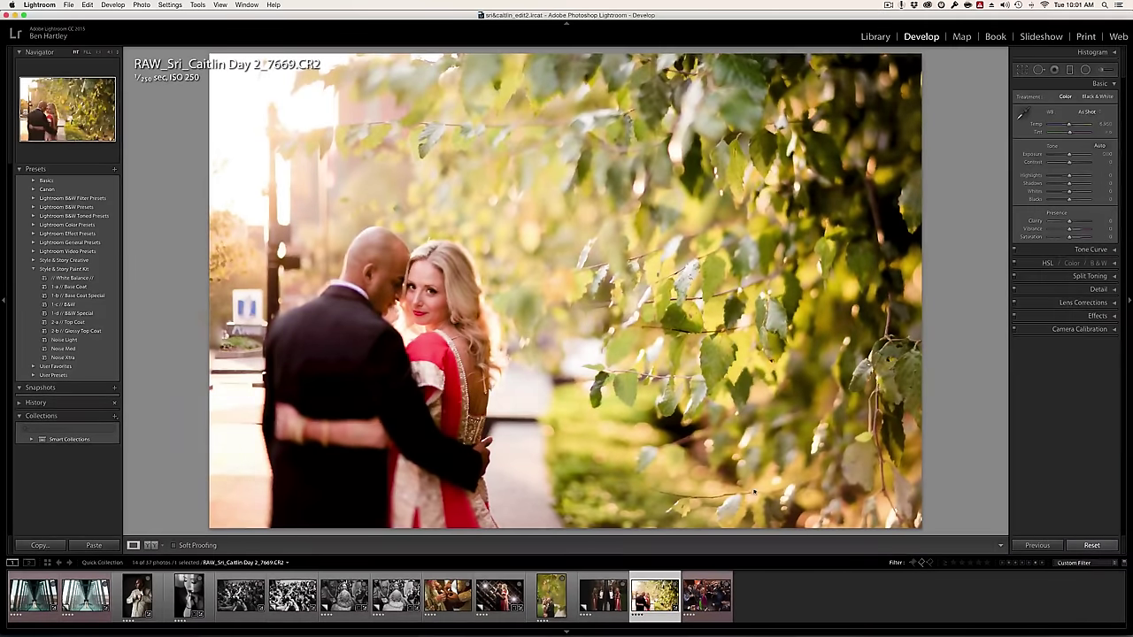
click(1091, 545)
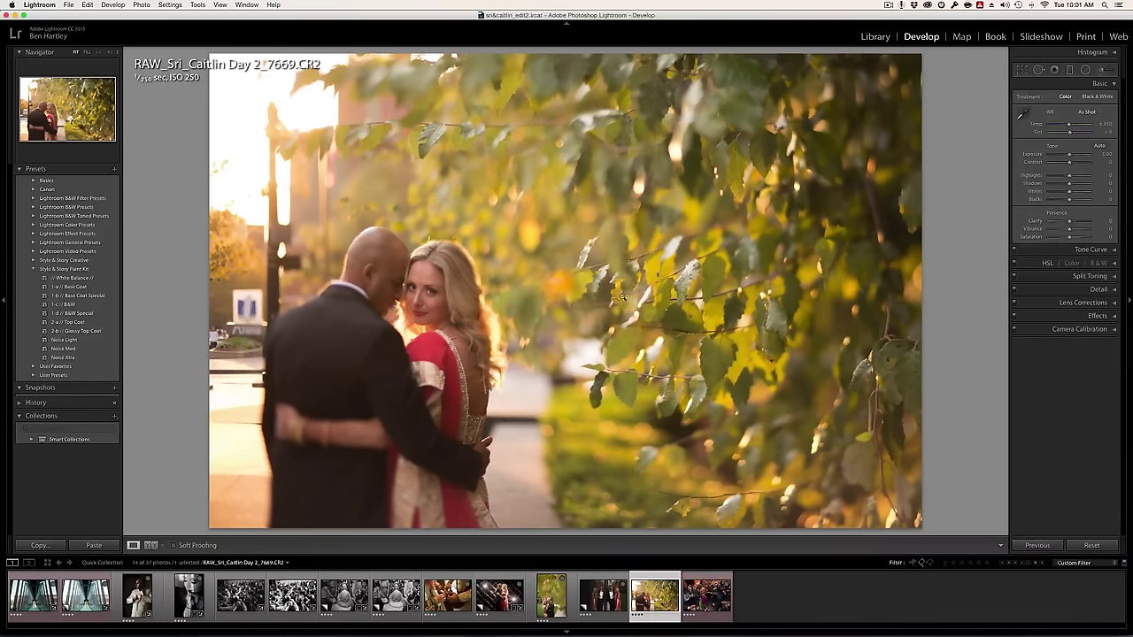
click(74, 286)
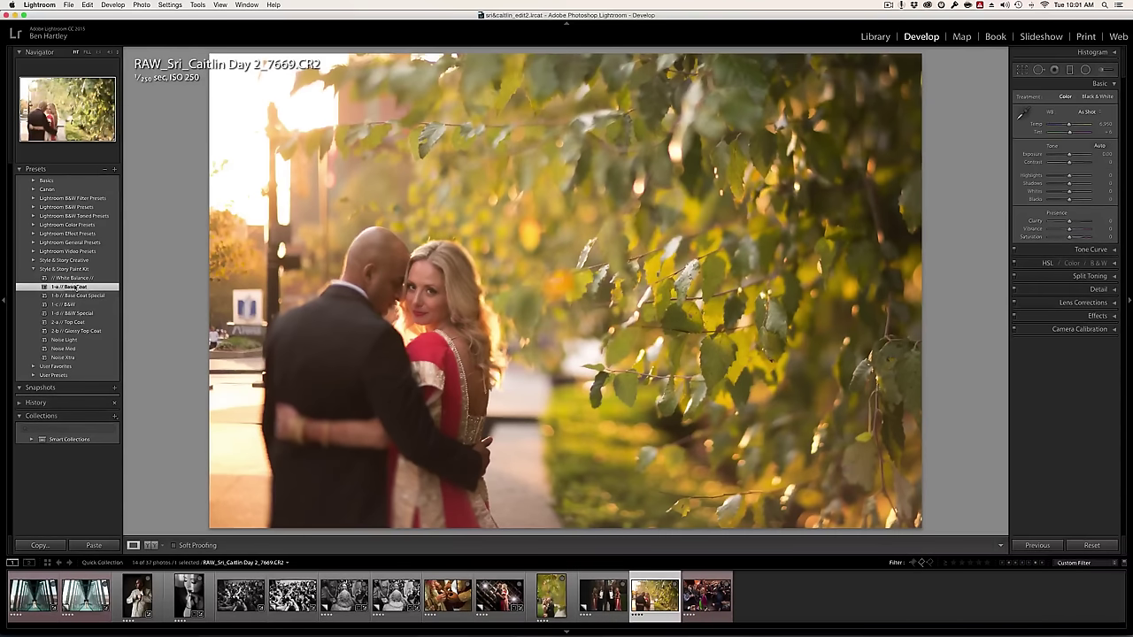
click(49, 288)
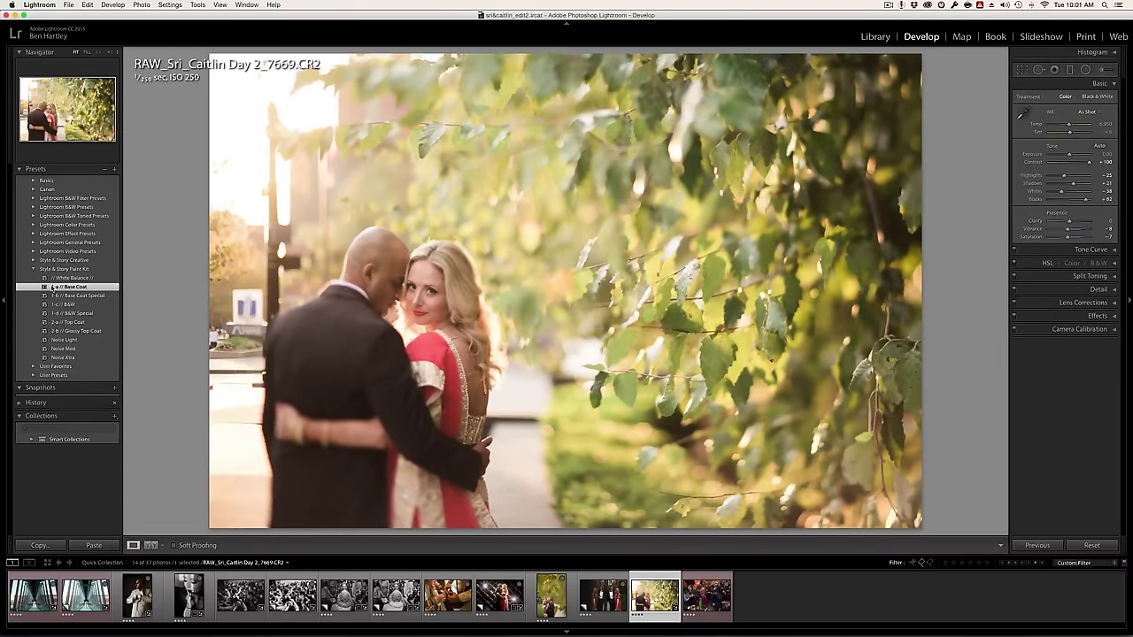
click(69, 322)
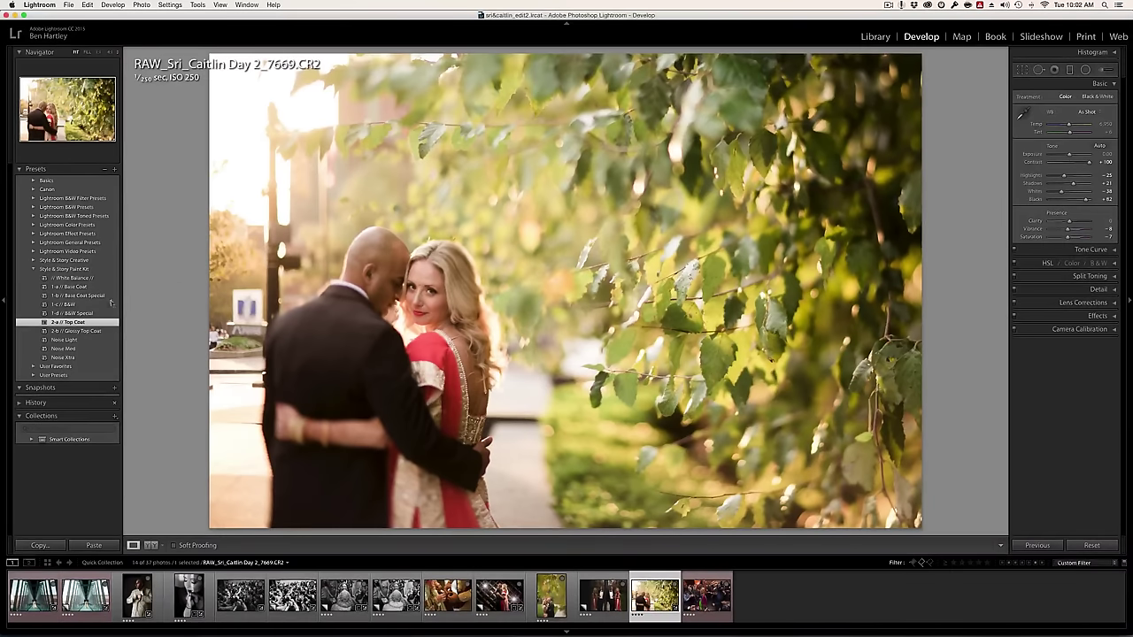
click(76, 331)
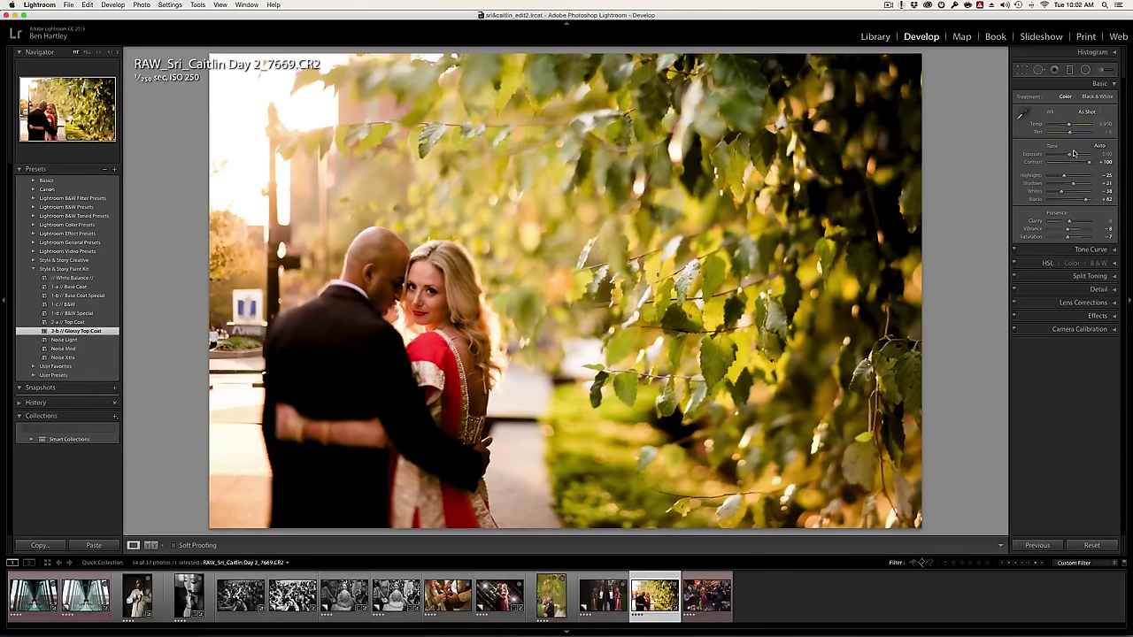
- Raise exposure slightly, check the before/after view, then load photo 7612
drag(1068, 156, 1072, 156)
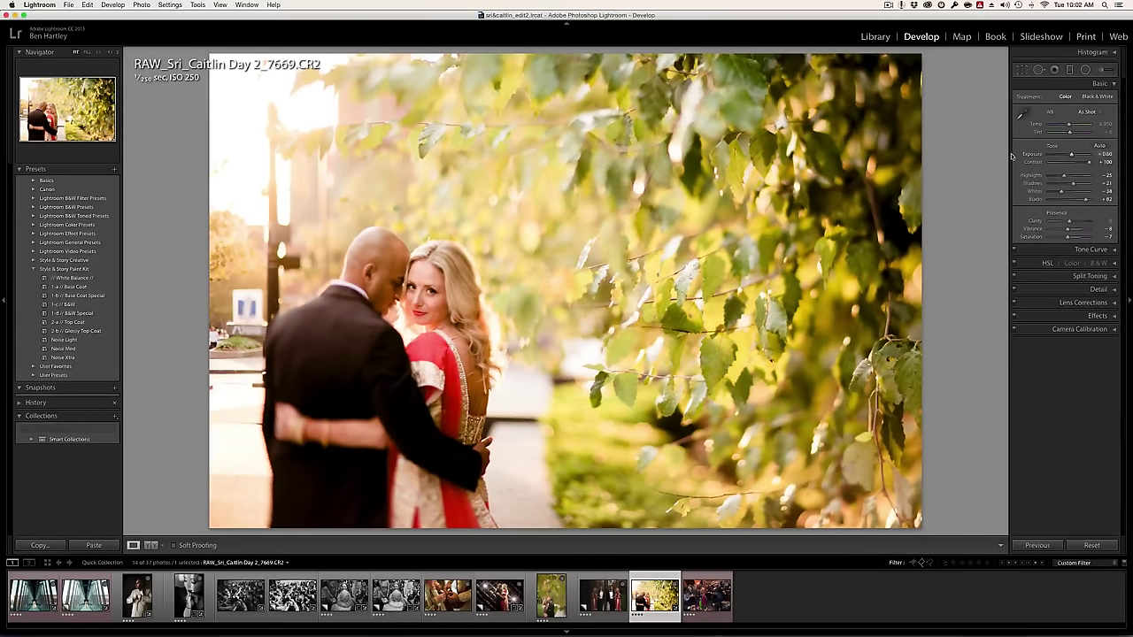
key(backslash)
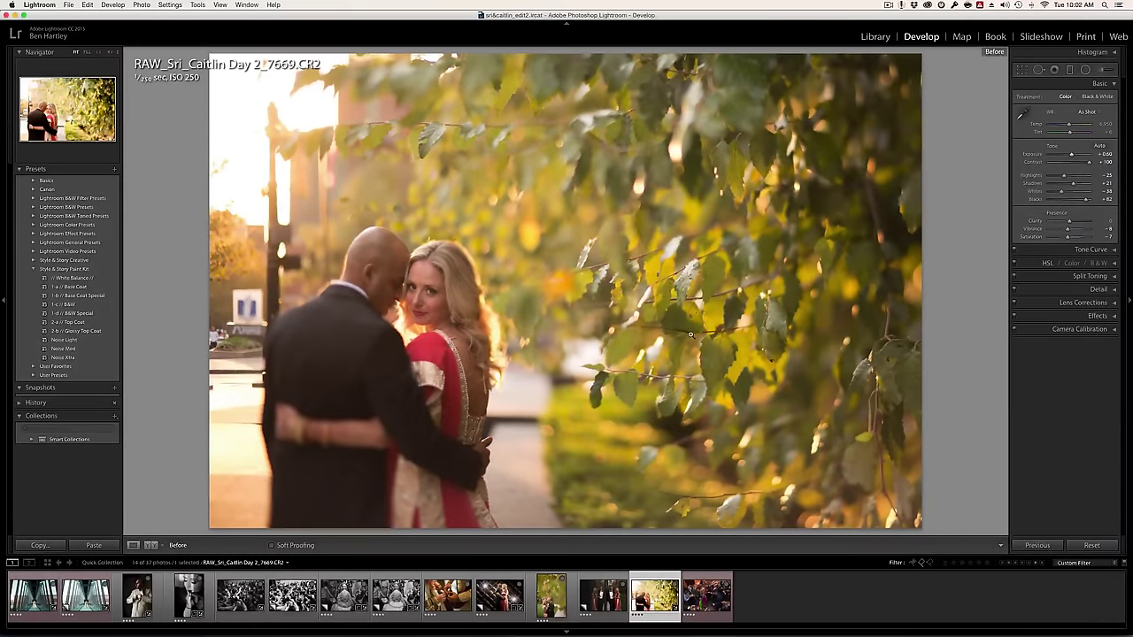
key(backslash)
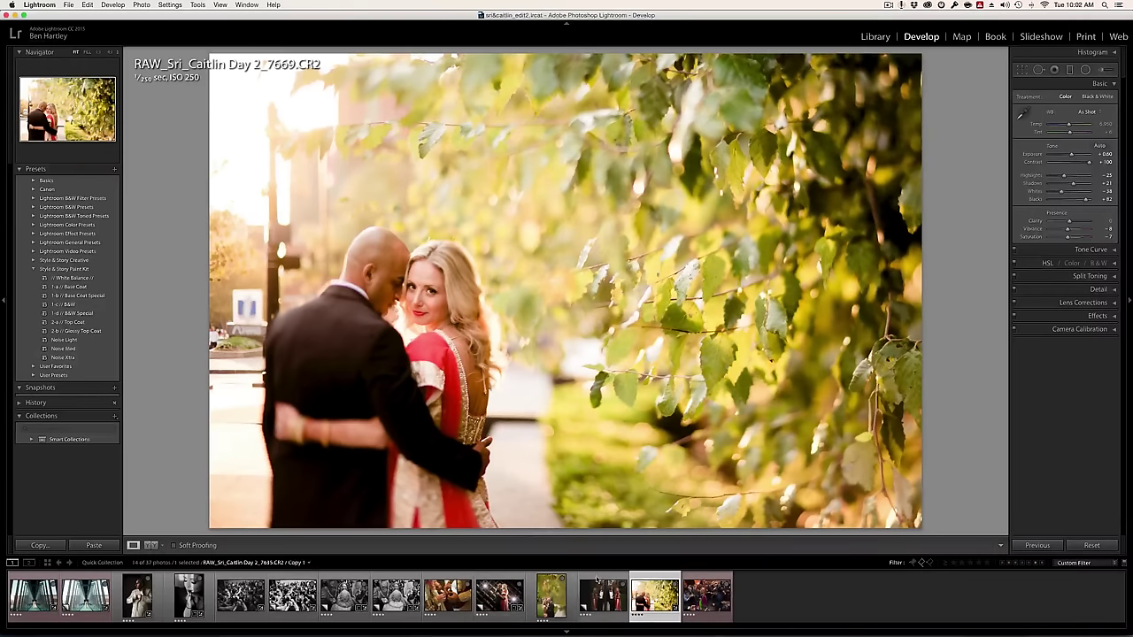
click(551, 594)
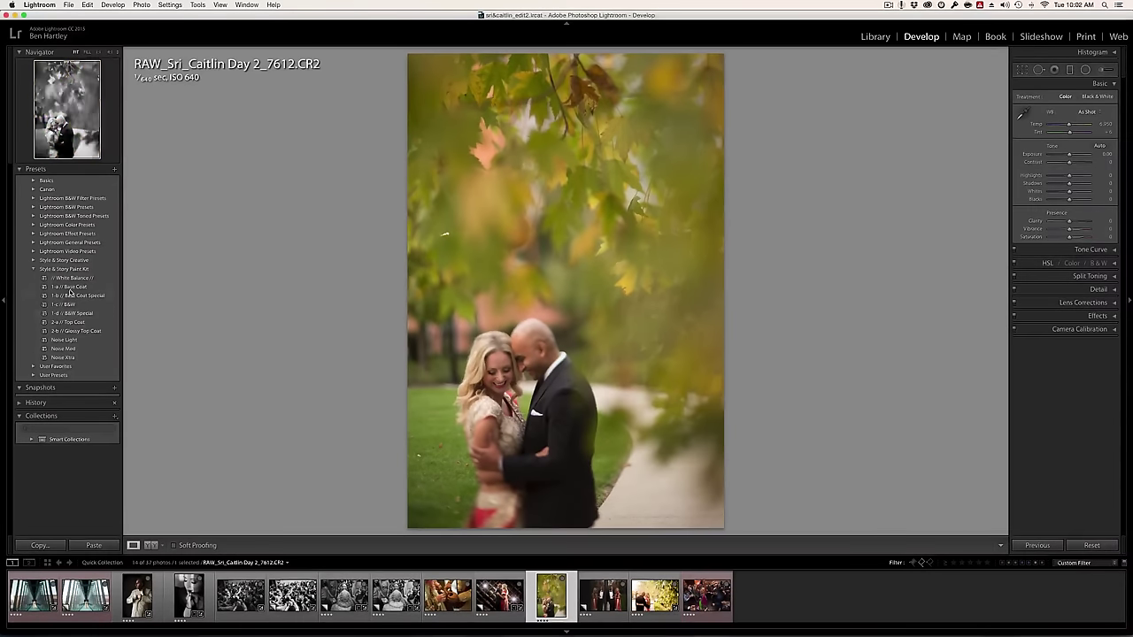
- Apply the Base Coat and Top Coat presets to photo 7612 and raise exposure to +0.50
click(74, 289)
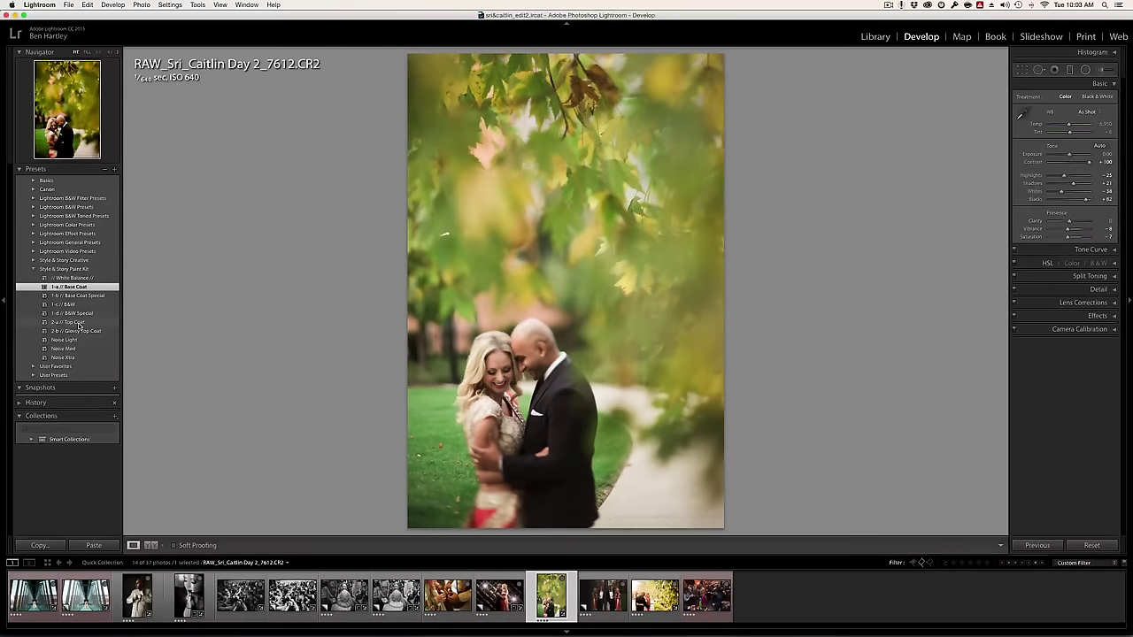
click(78, 323)
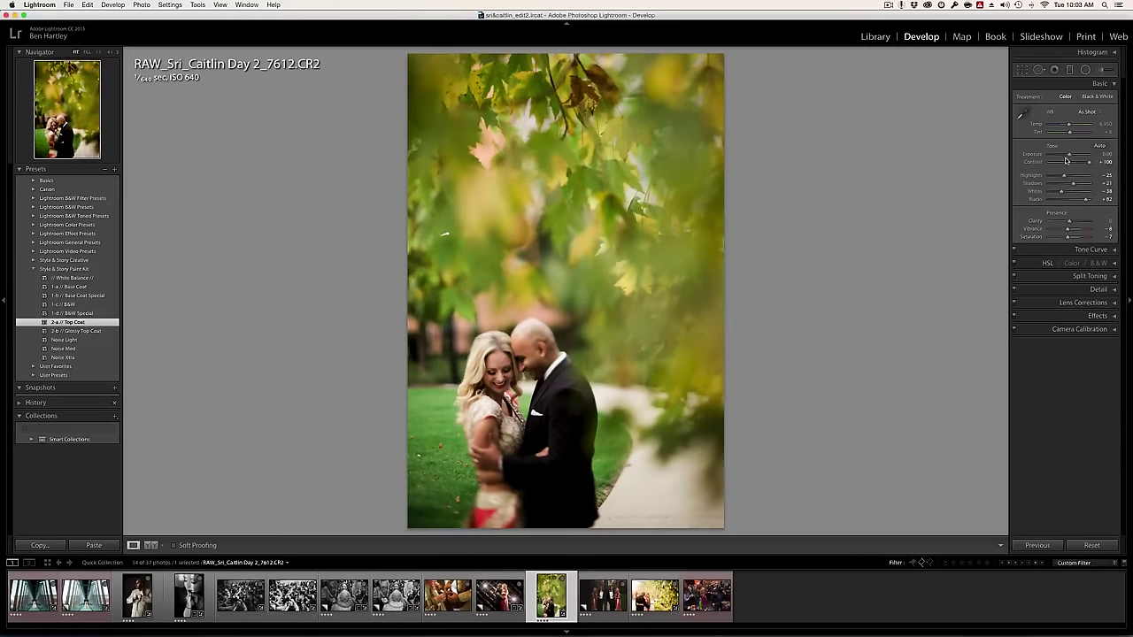
drag(1069, 157, 1071, 157)
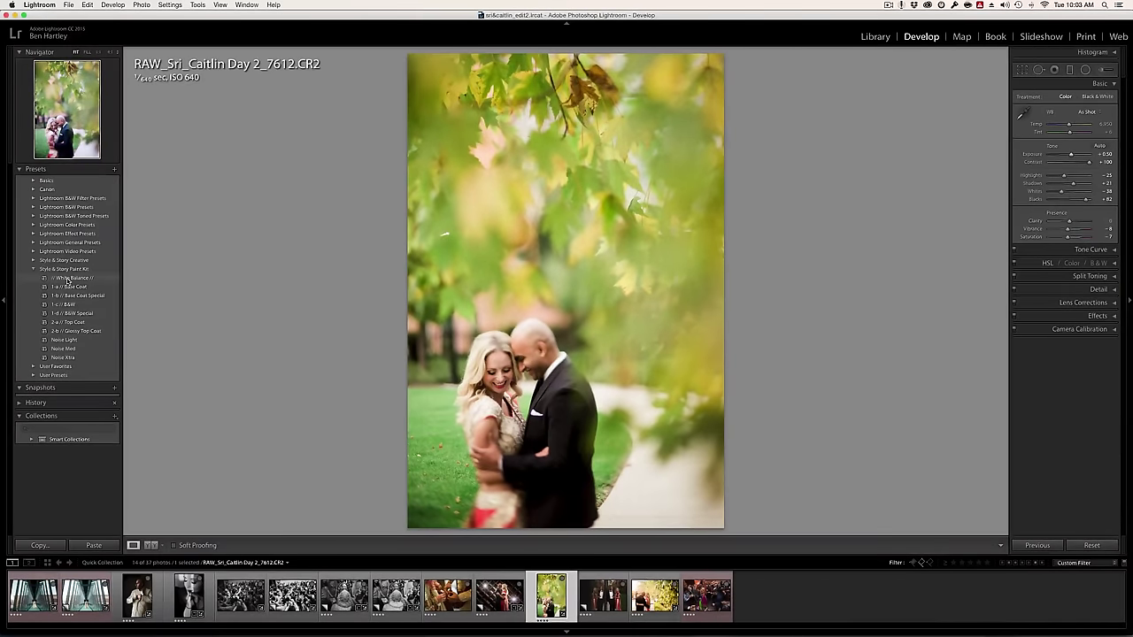
- Apply the White Balance preset, warm temperature to 6,339, and compare before and after
click(66, 281)
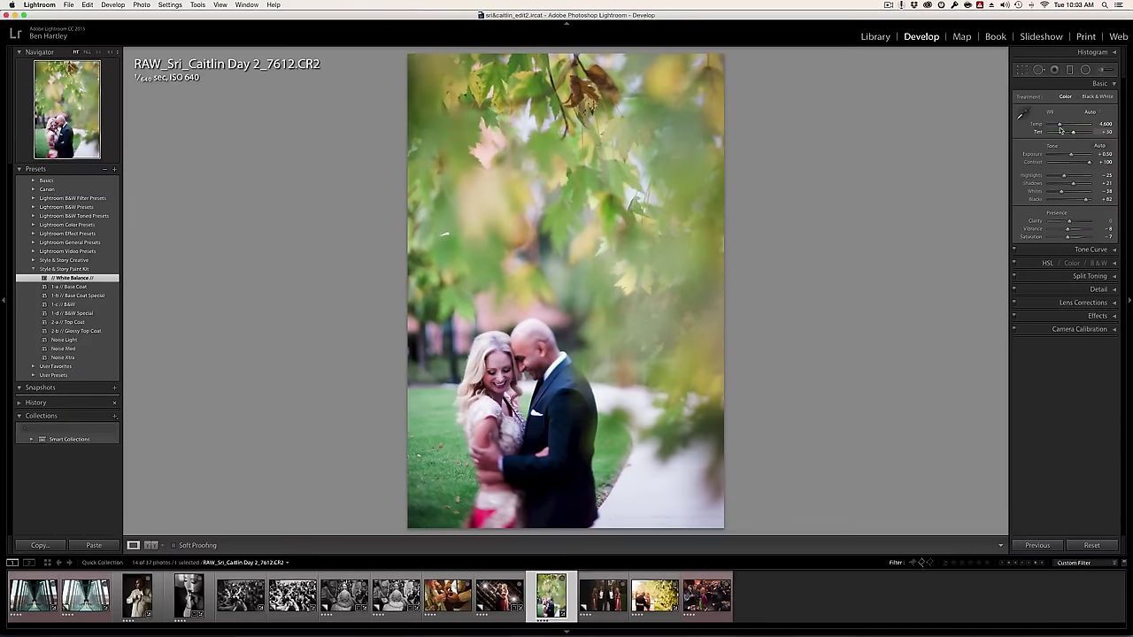
drag(1060, 127, 1066, 127)
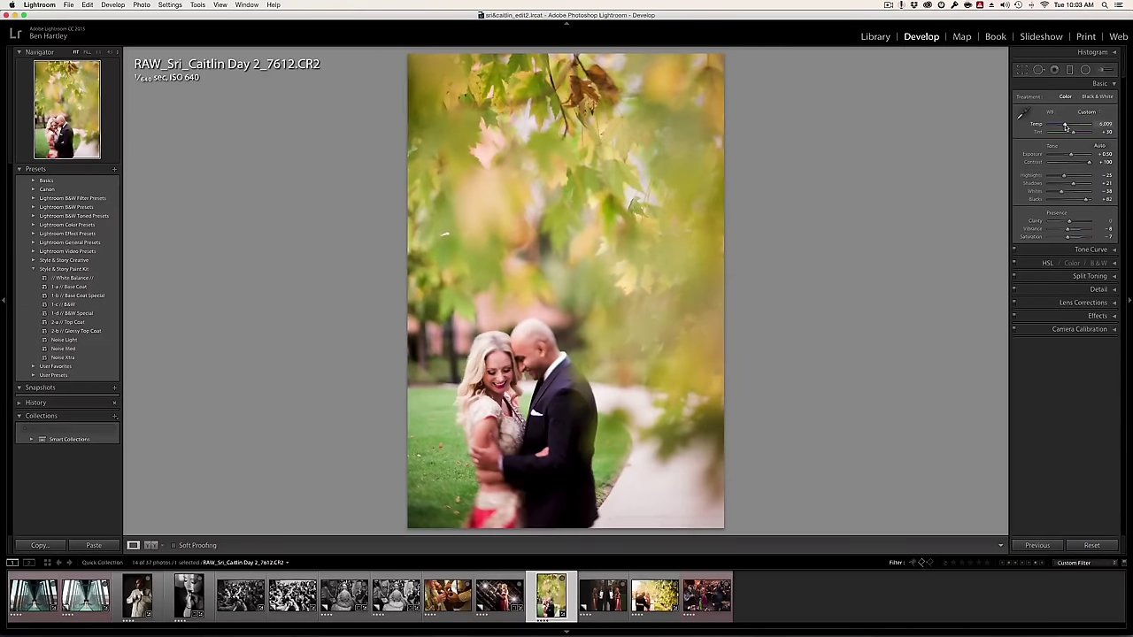
drag(1066, 127, 1067, 128)
key(backslash)
key(backslash)
key(backslash)
key(backslash)
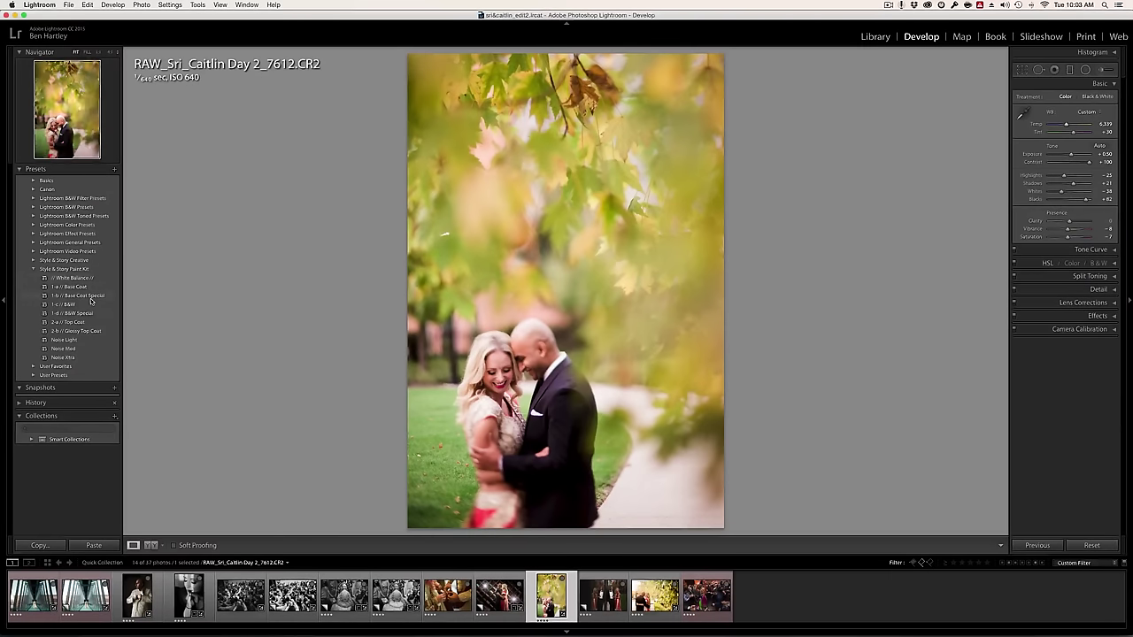
- Apply Base Coat Special, then move and reshape the existing radial filter over the couple
click(88, 297)
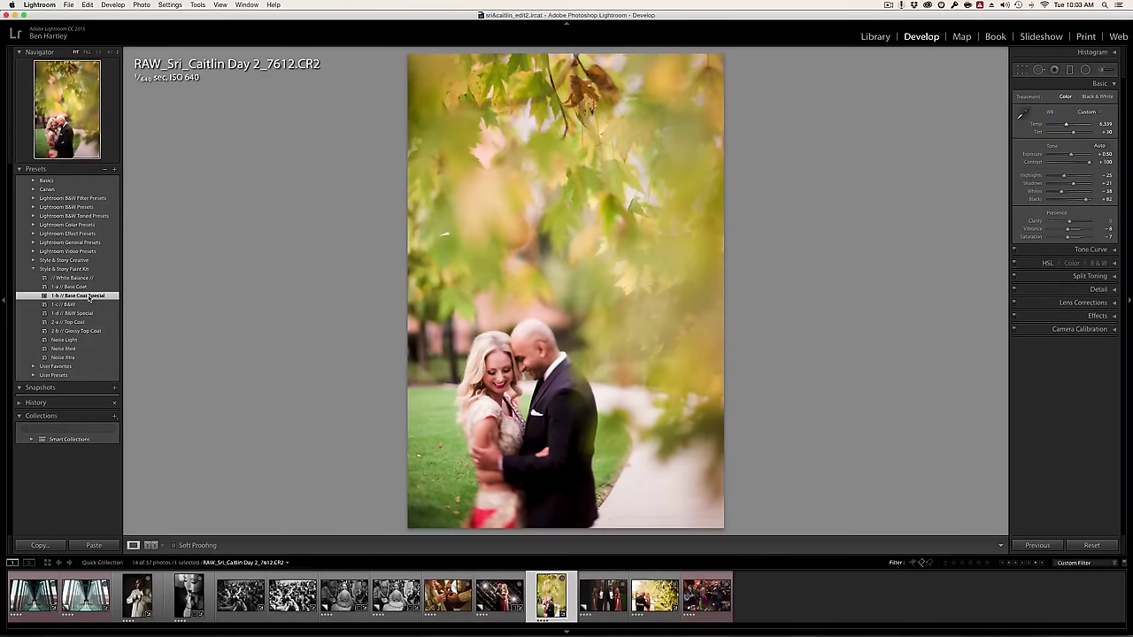
click(1085, 69)
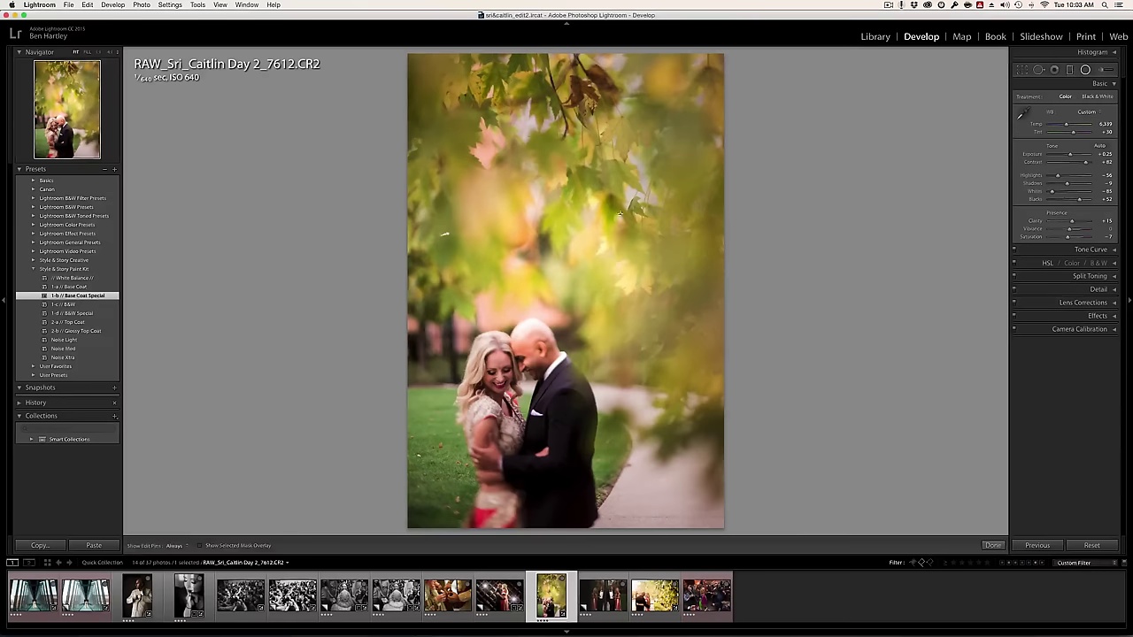
click(555, 276)
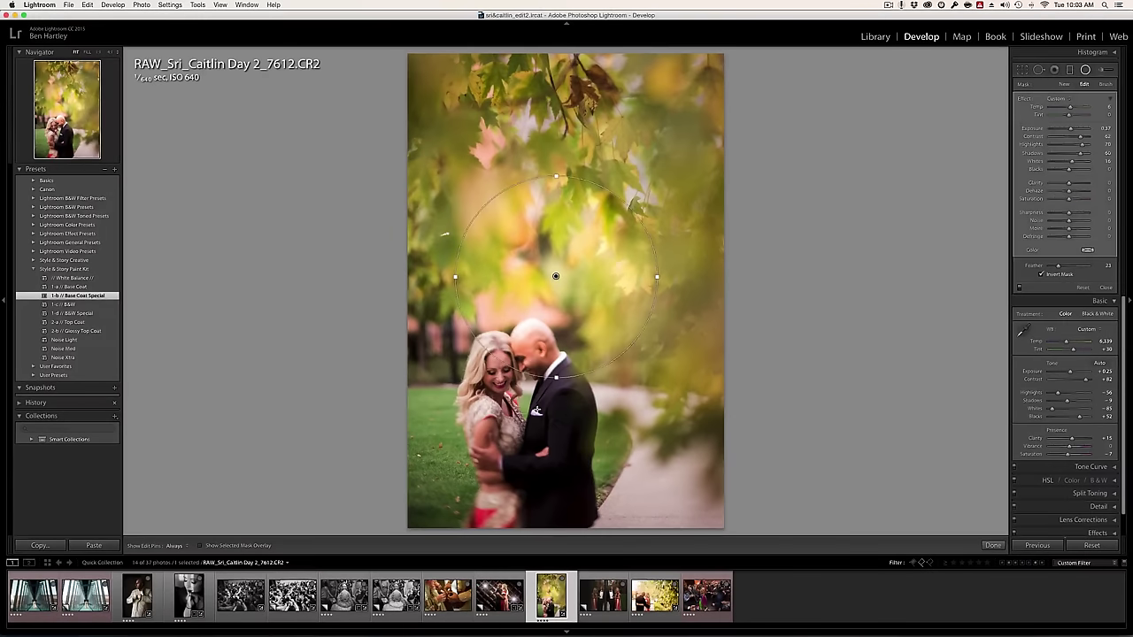
drag(556, 277, 527, 401)
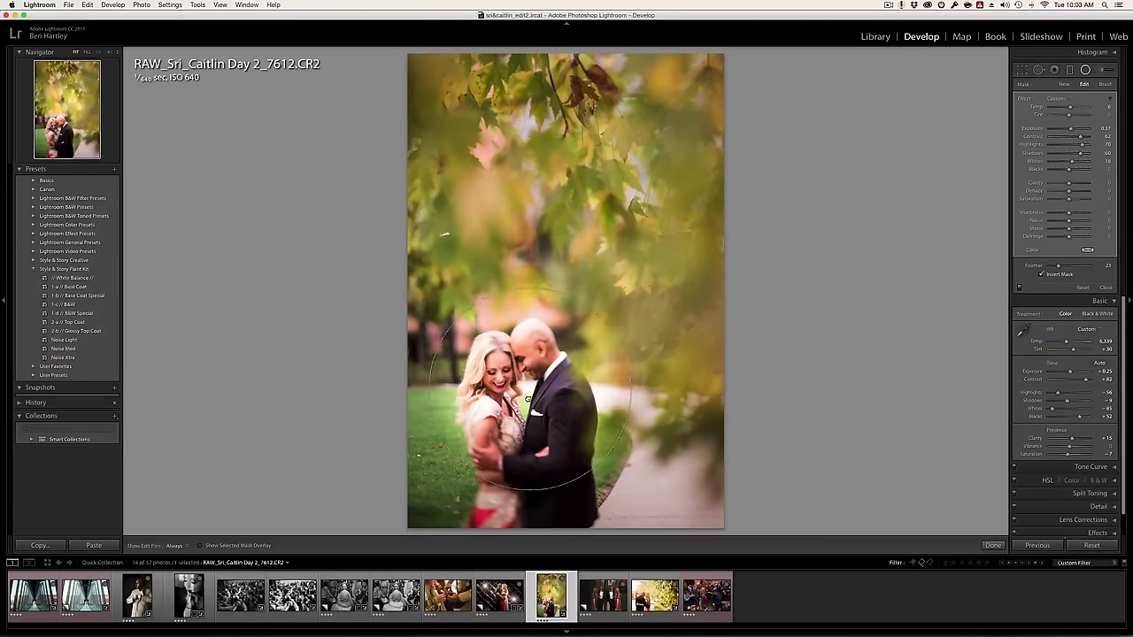
drag(626, 400, 604, 400)
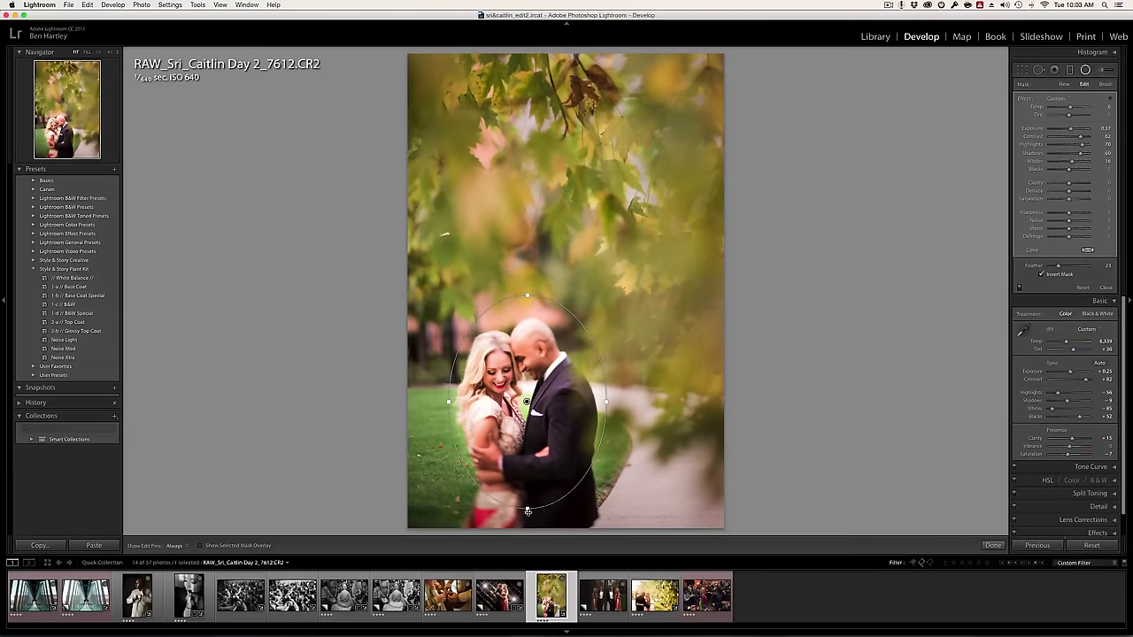
drag(530, 510, 528, 532)
drag(526, 402, 528, 425)
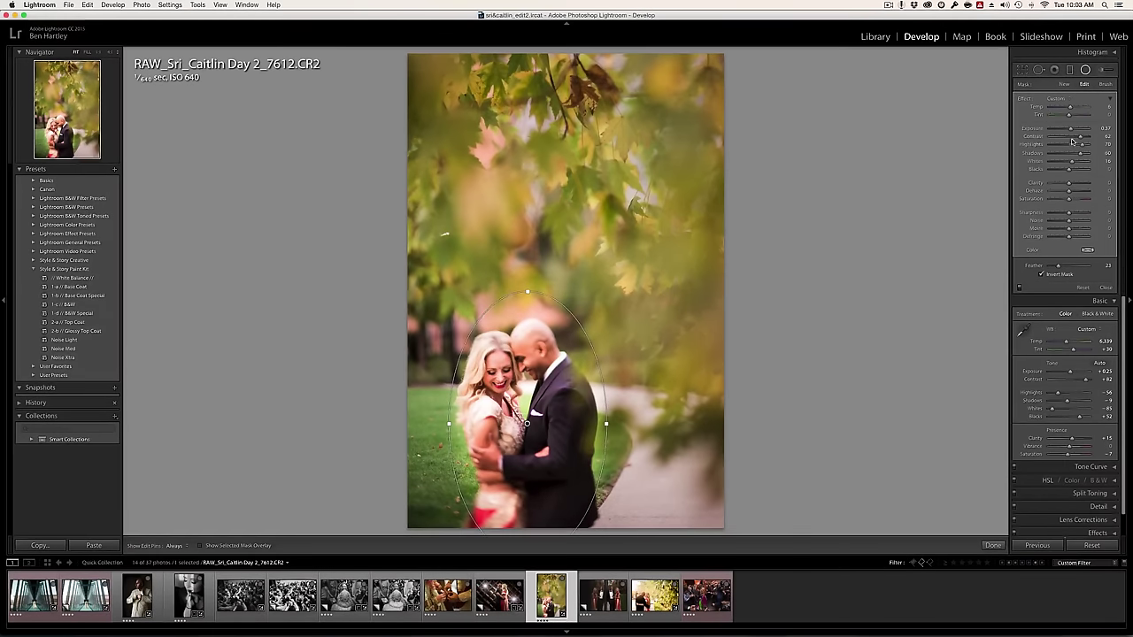
- Finish the radial filter and set photo 7612's exposure to +0.15
click(1105, 289)
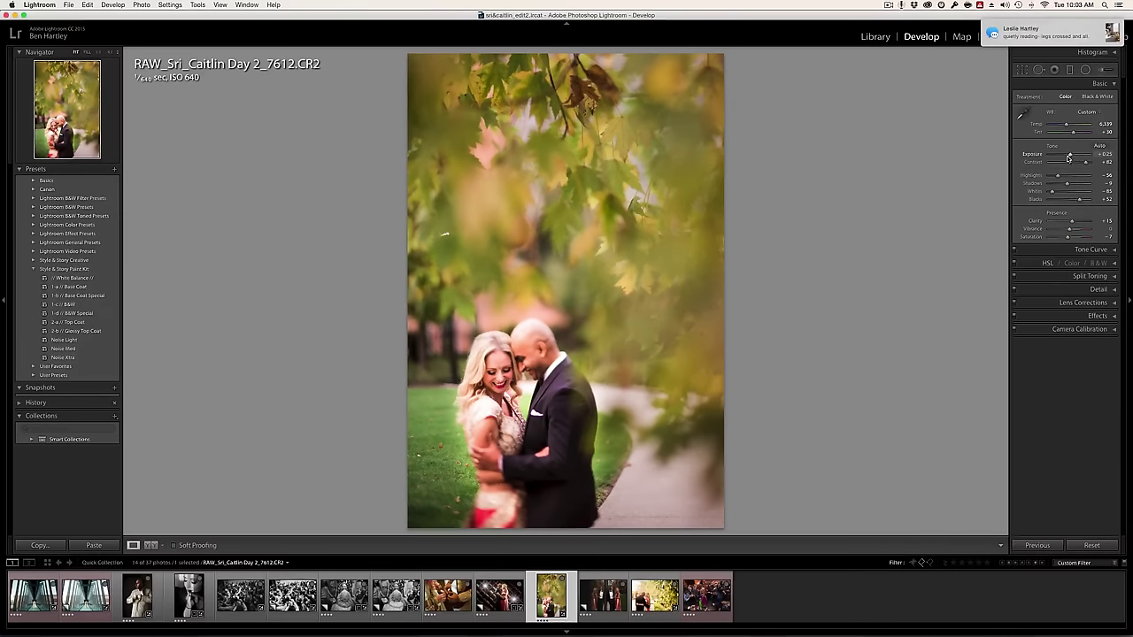
drag(1069, 158, 1069, 157)
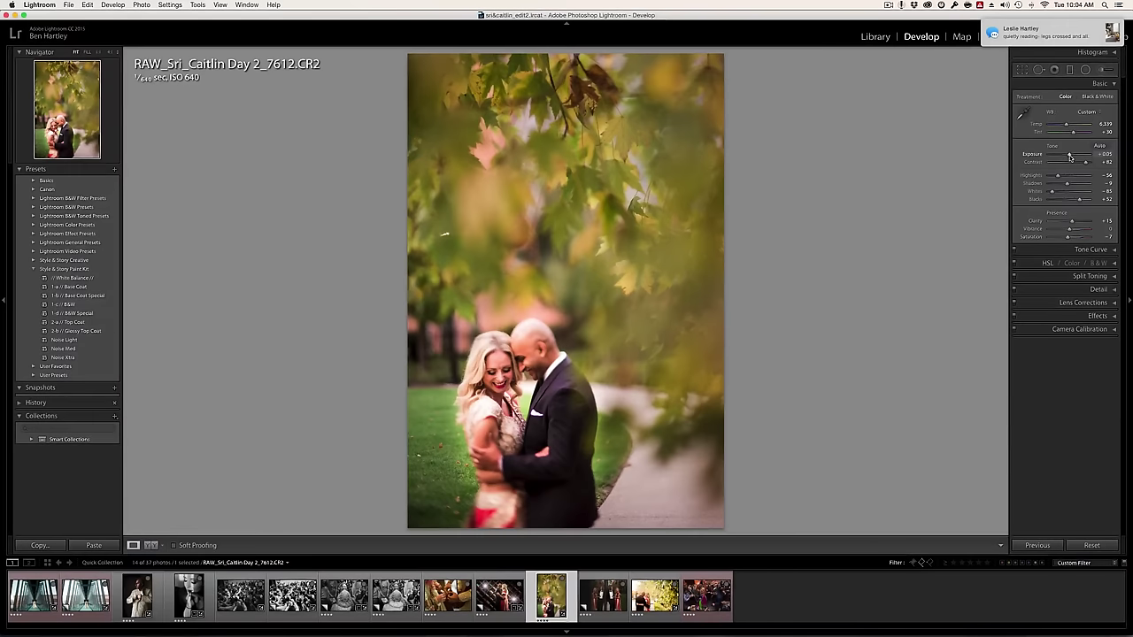
drag(1069, 157, 1070, 156)
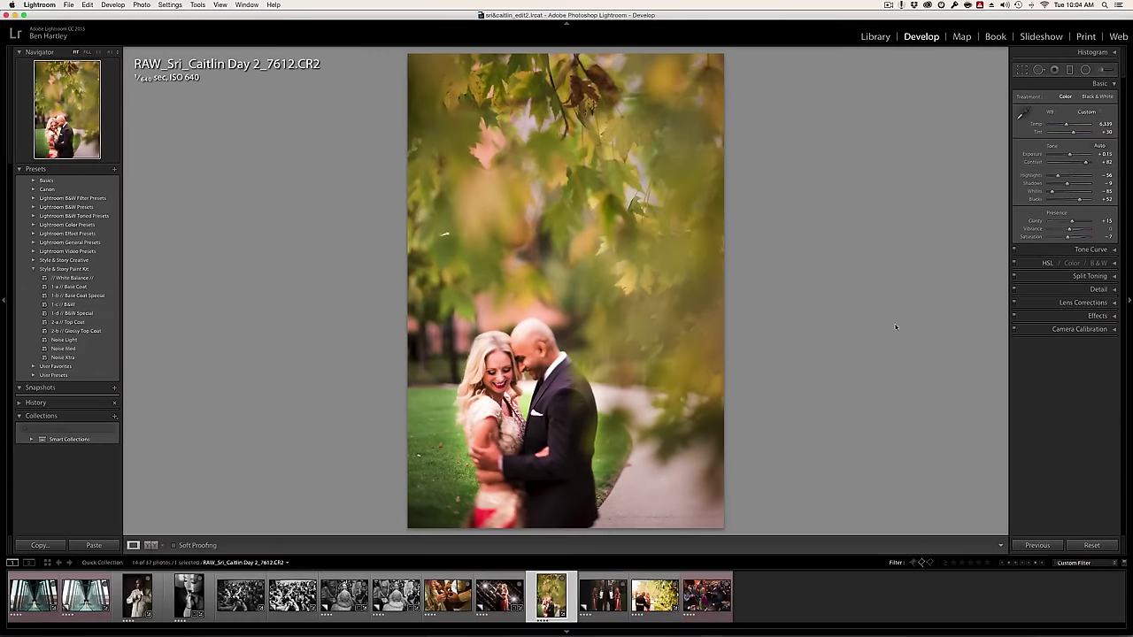
- Convert the joined-hands photo 4645 to black and white with Top Coat and review its B&W mix
click(448, 596)
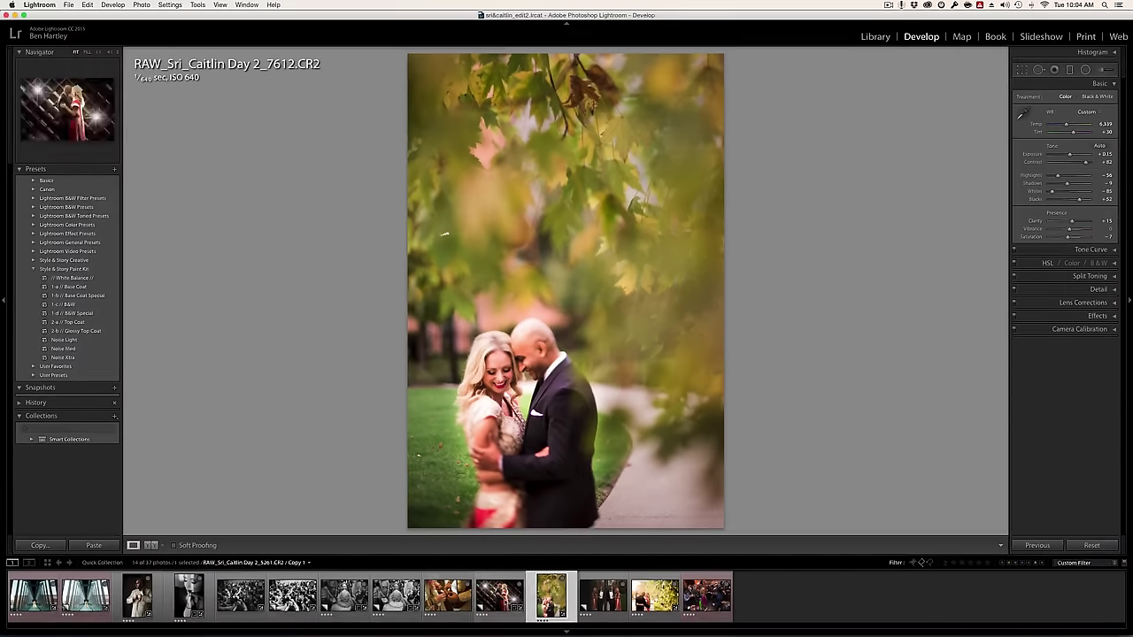
click(72, 305)
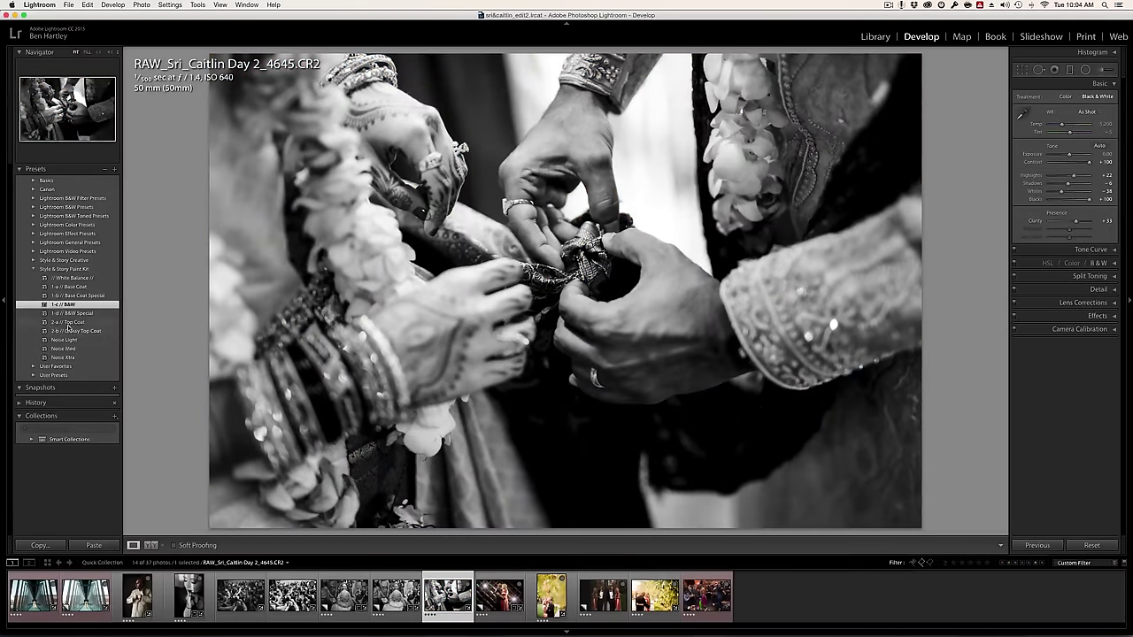
click(68, 324)
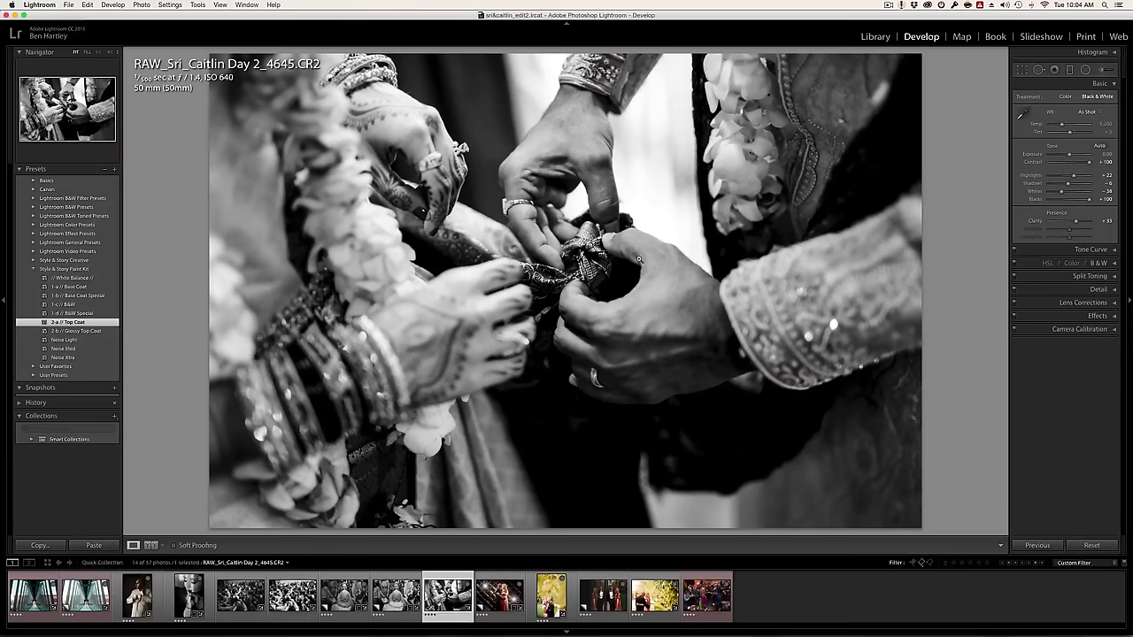
click(1114, 264)
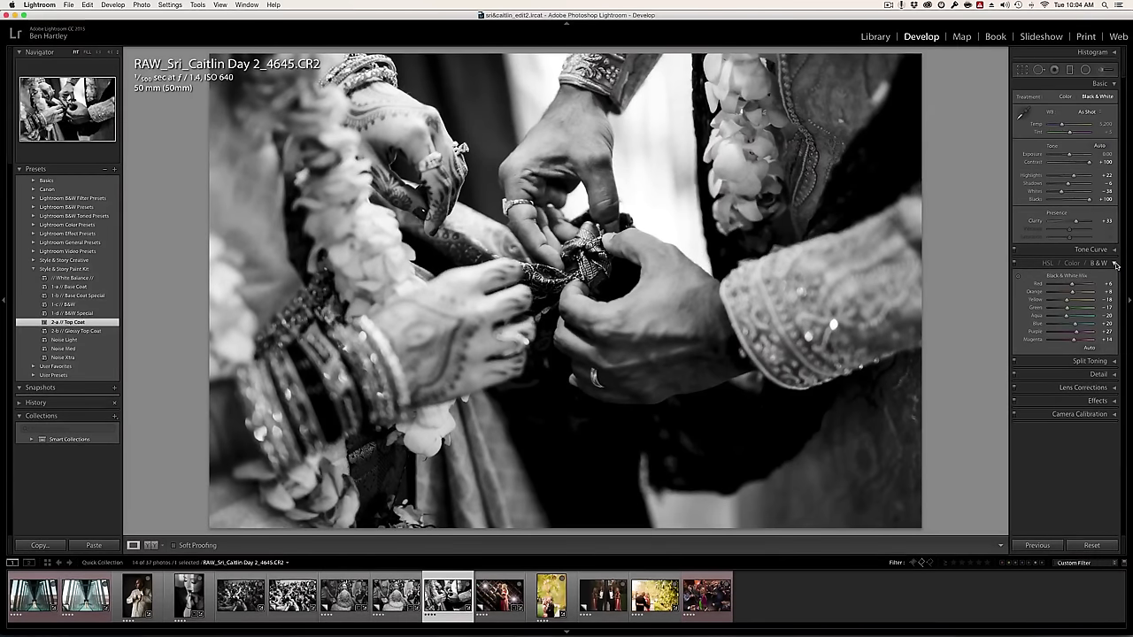
click(1115, 264)
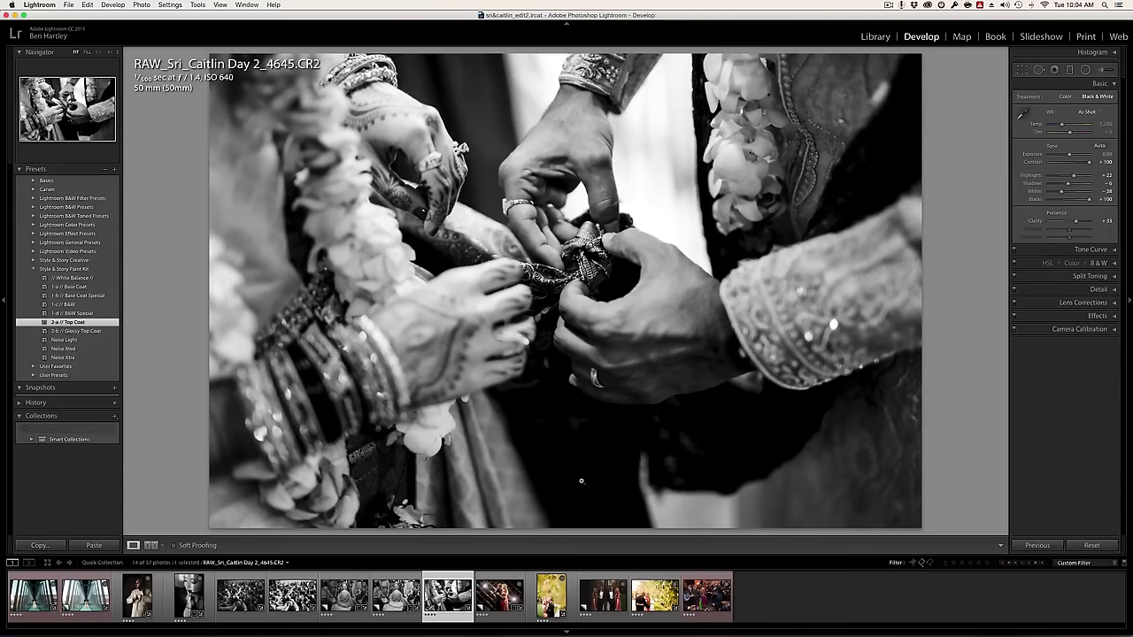
- Revert bookshelf photo 5261 Copy 1 to its reset, uncropped state through History
click(500, 595)
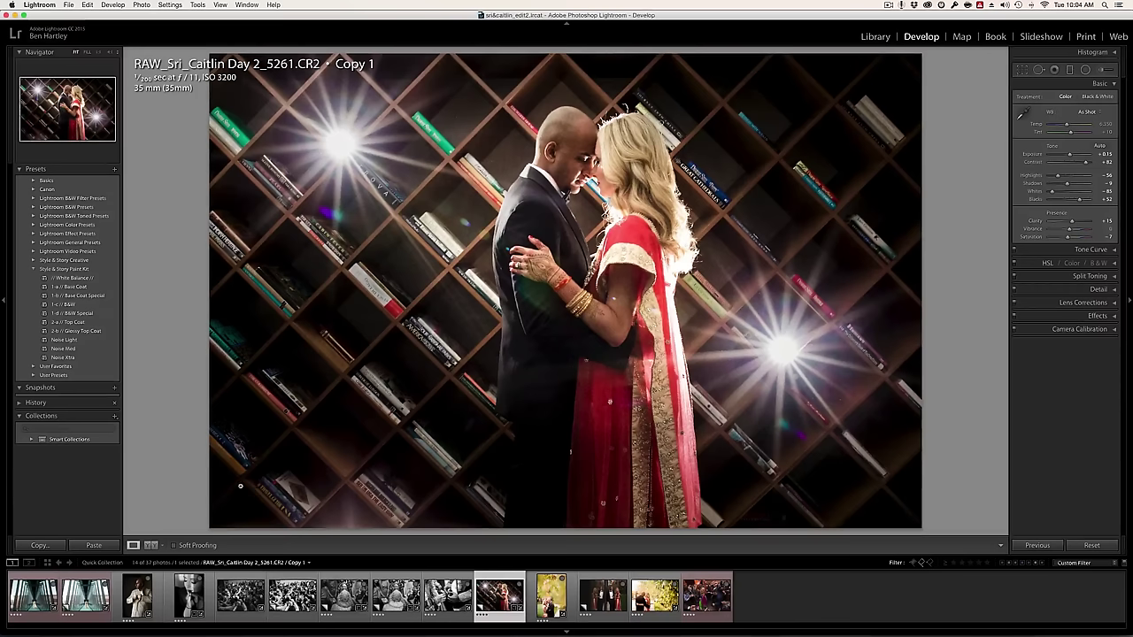
click(35, 403)
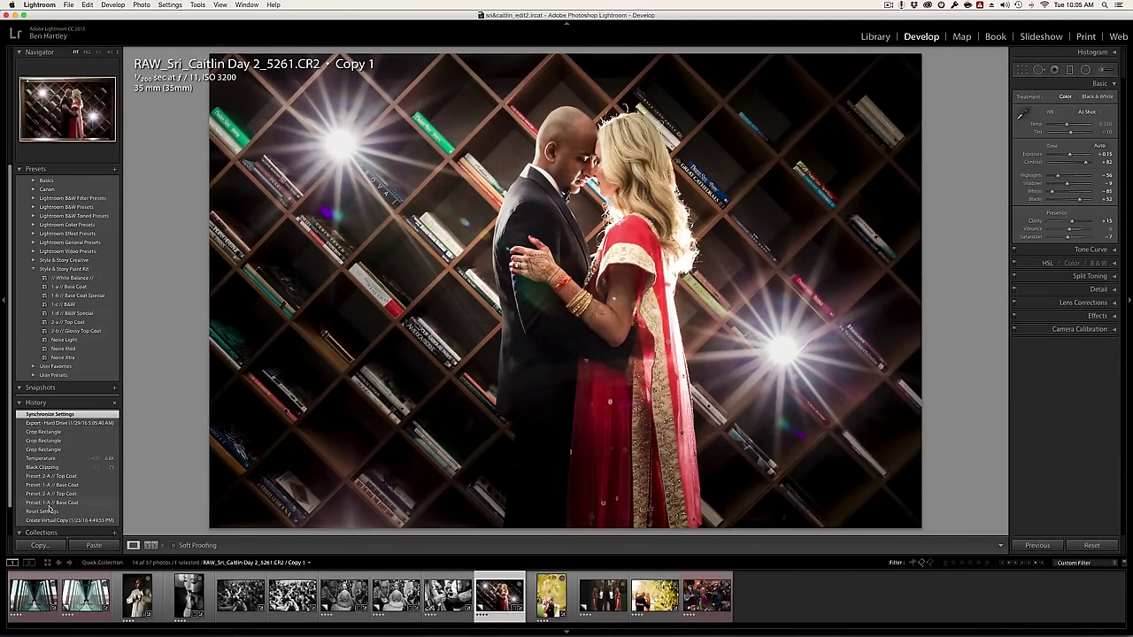
click(71, 431)
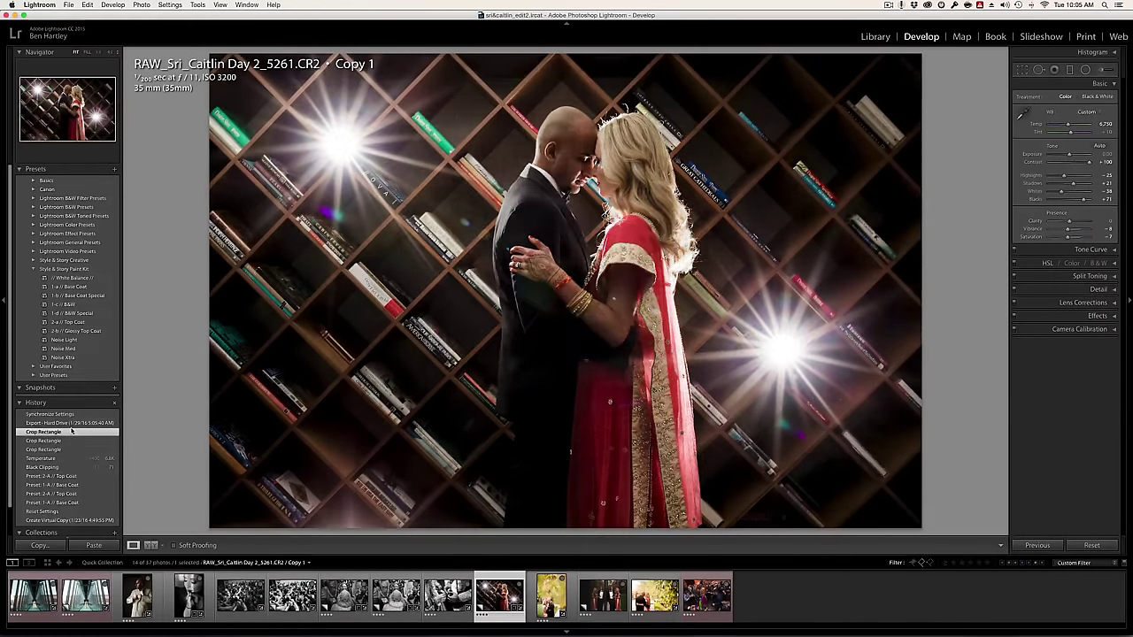
click(55, 511)
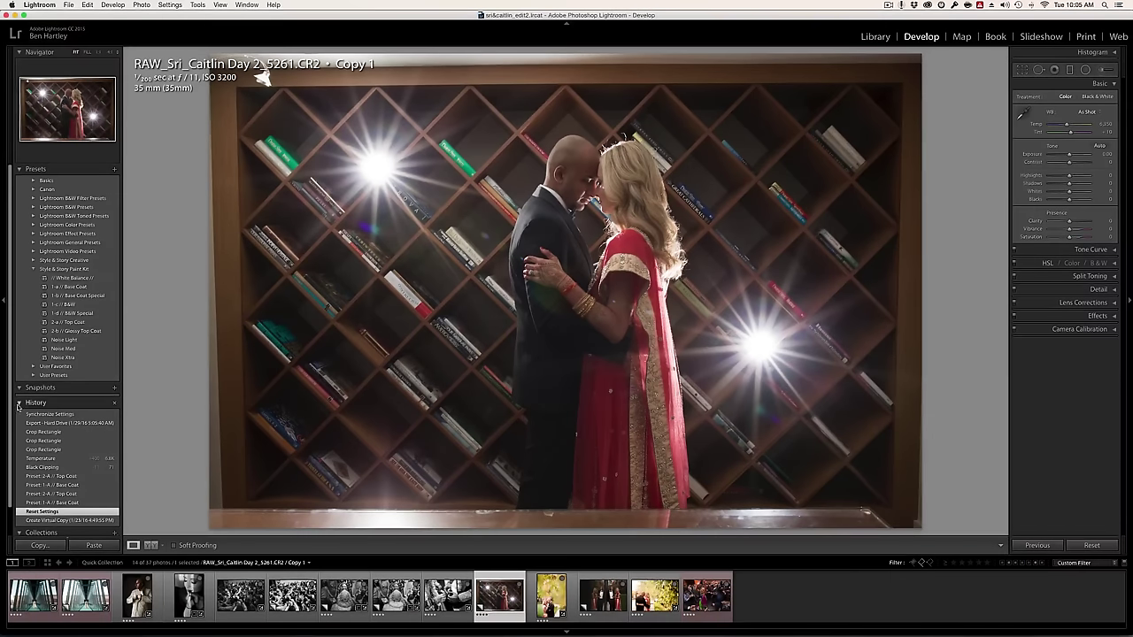
click(19, 403)
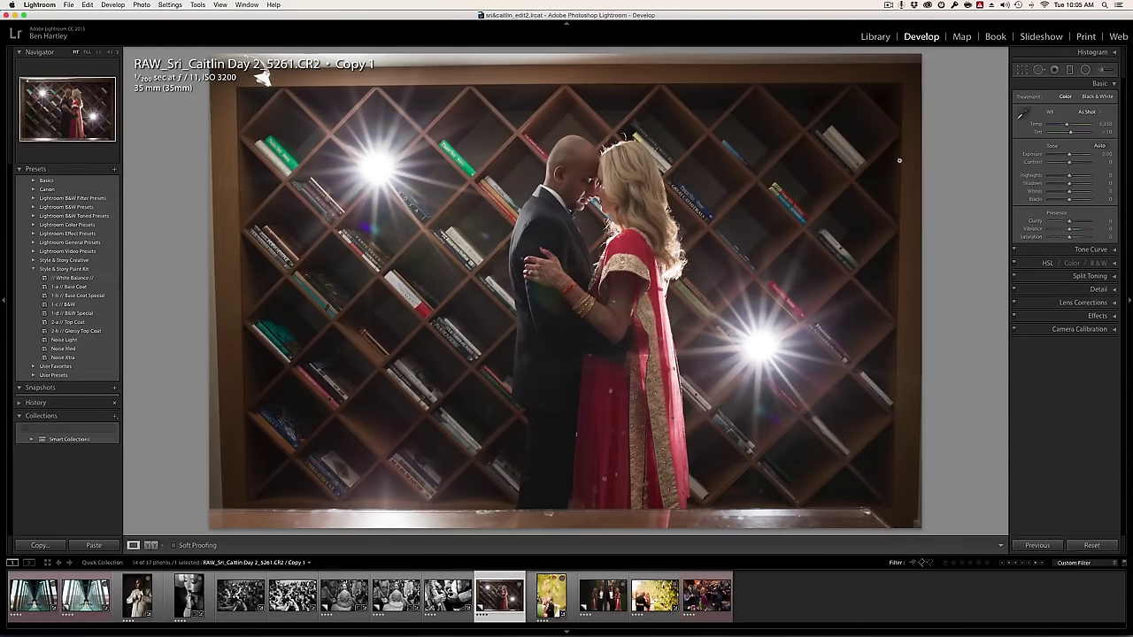
- Crop the bookshelf photo tighter around the couple and apply the crop
key(r)
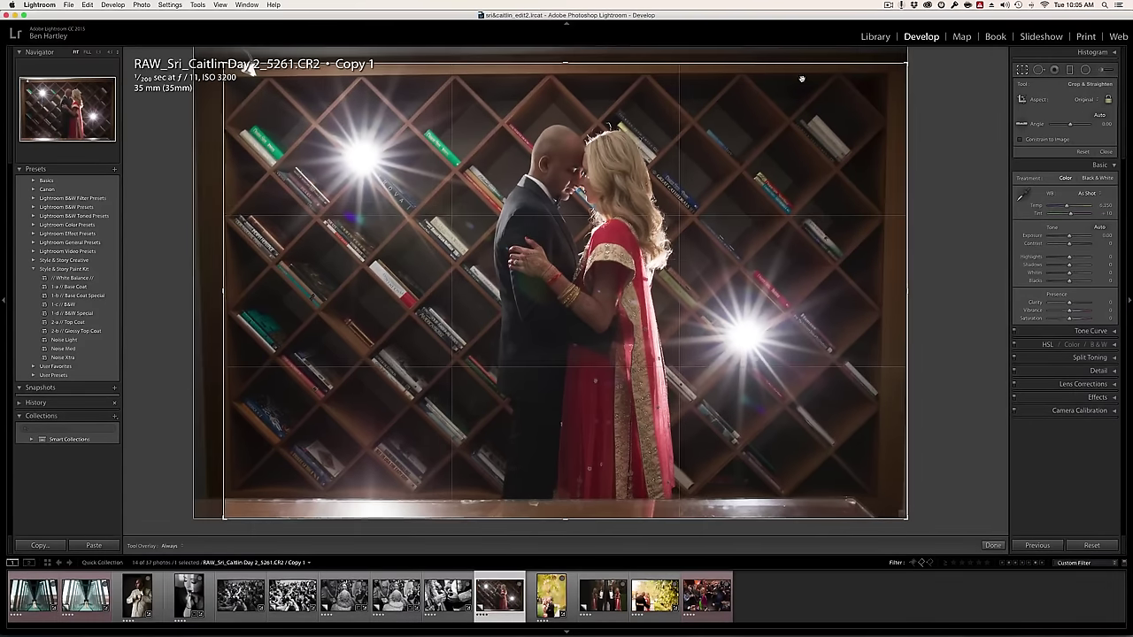
drag(913, 48, 900, 68)
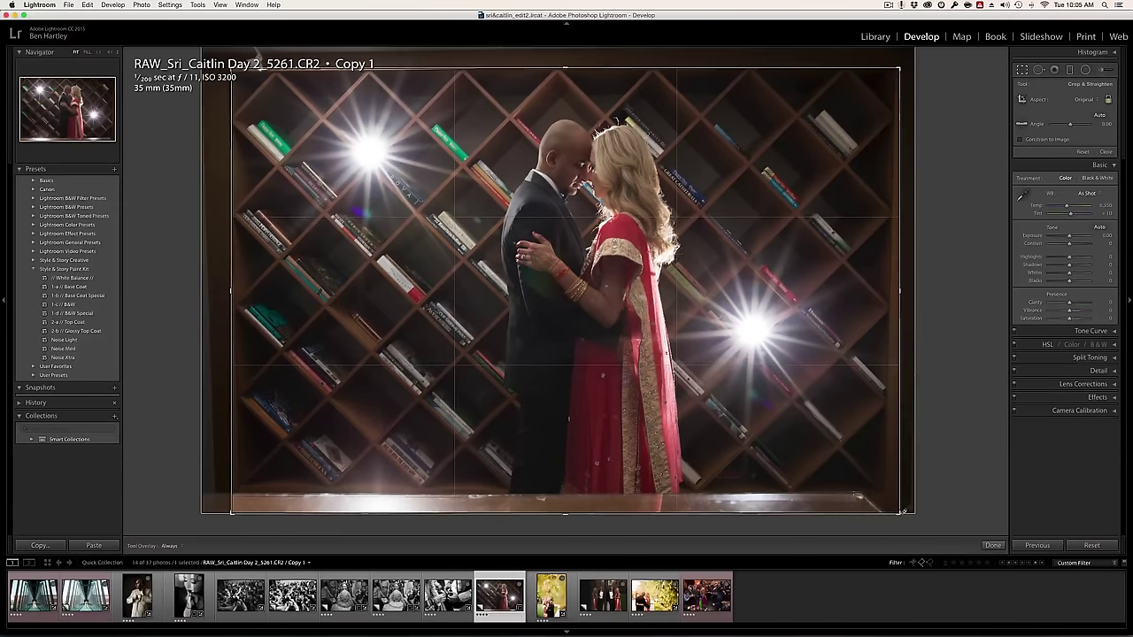
drag(901, 510, 881, 495)
drag(809, 445, 780, 443)
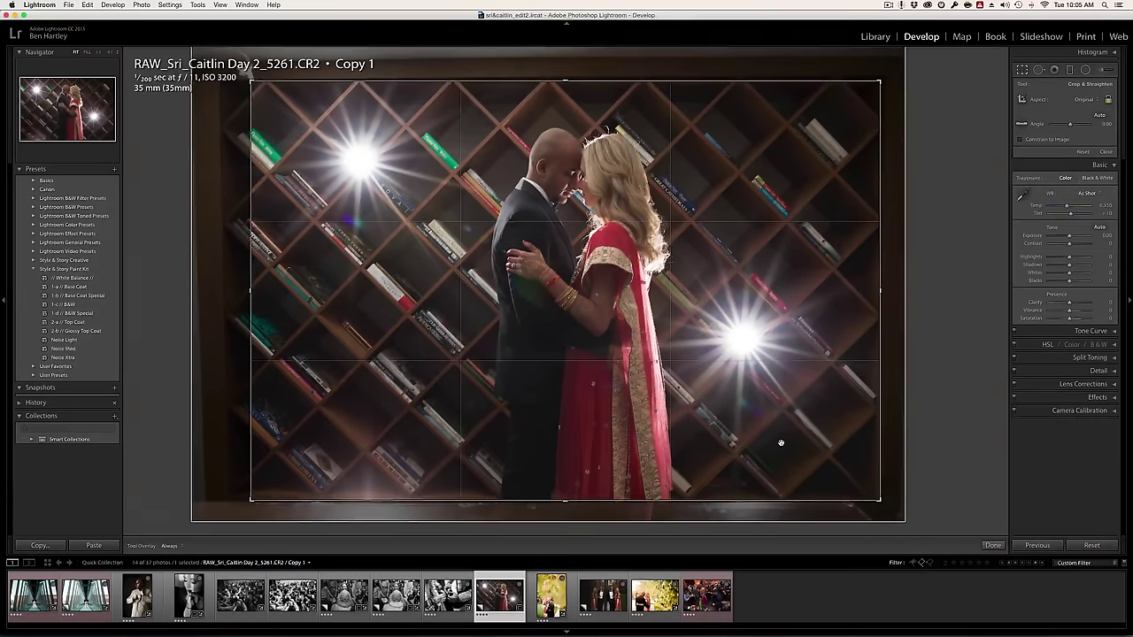
key(Return)
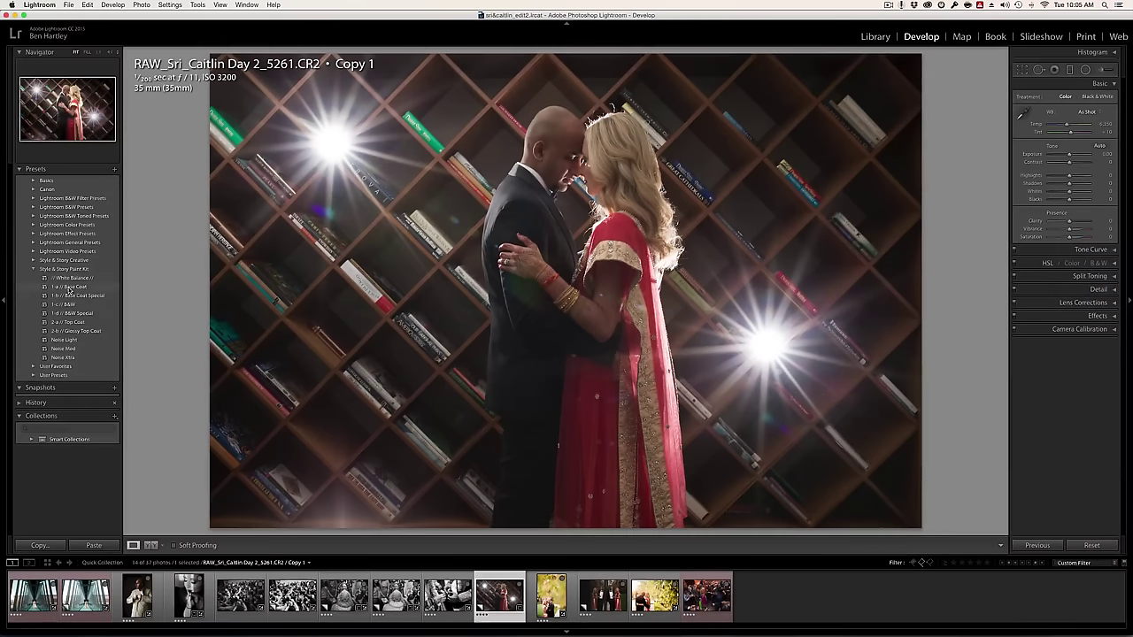
- Apply Base Coat Special and add a tall, rotated radial filter around the bookshelf couple
click(76, 297)
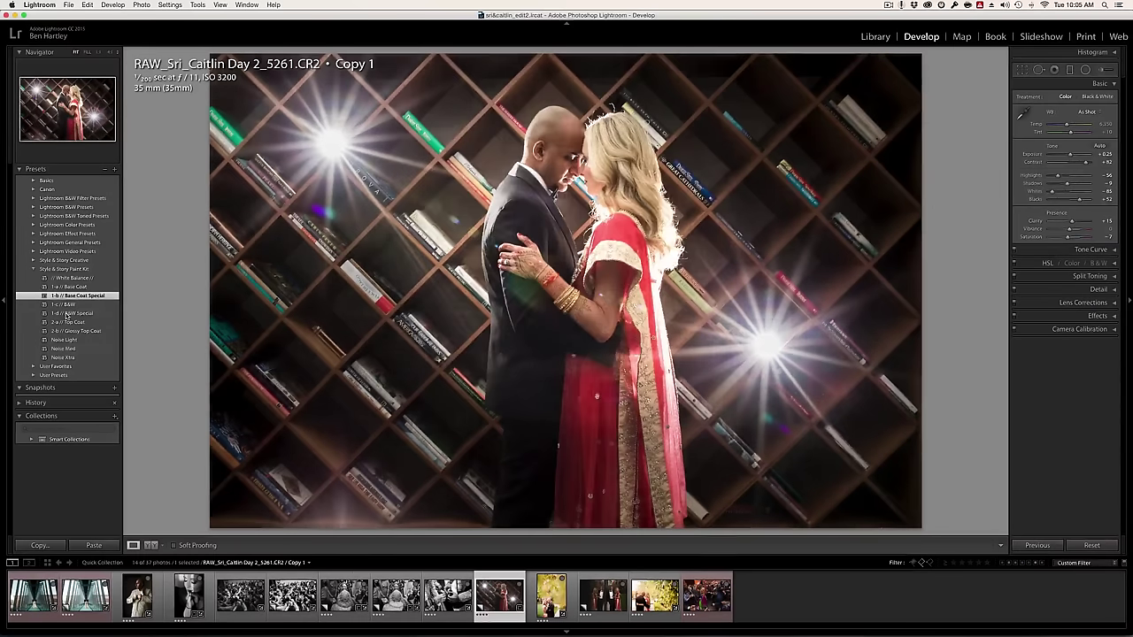
click(1085, 69)
drag(569, 266, 741, 437)
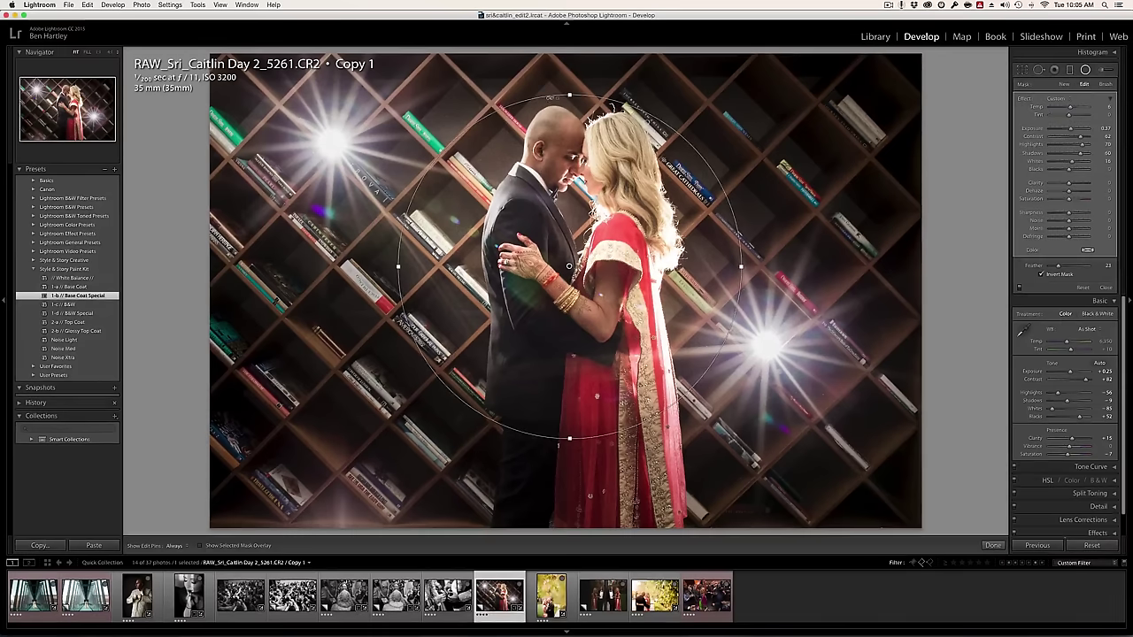
drag(569, 95, 569, 65)
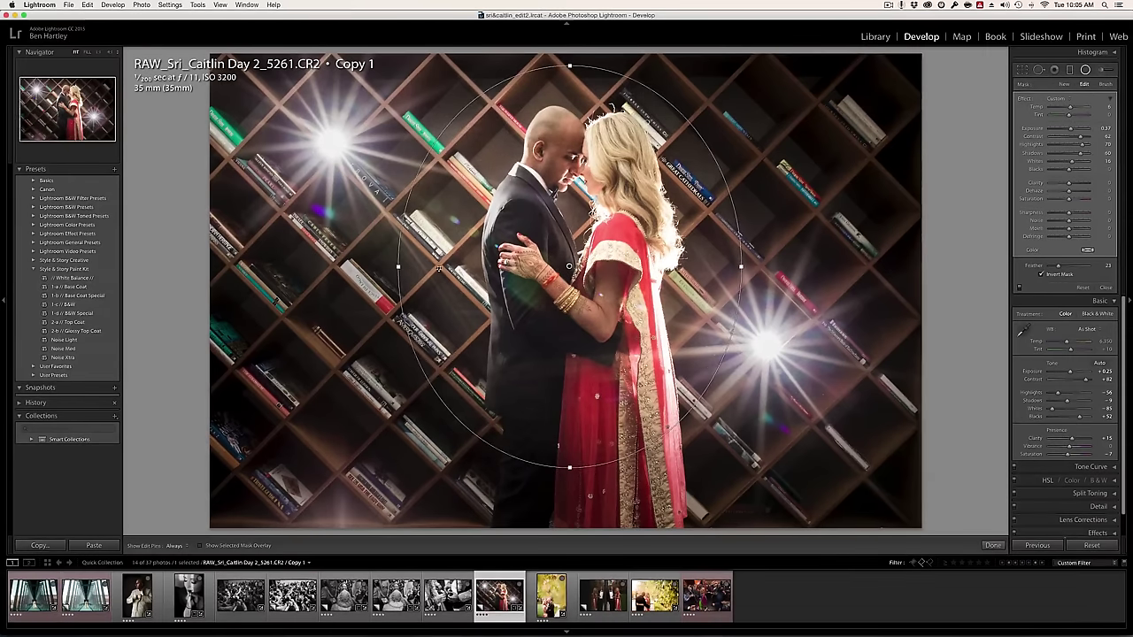
drag(439, 267, 416, 296)
key(shift+m)
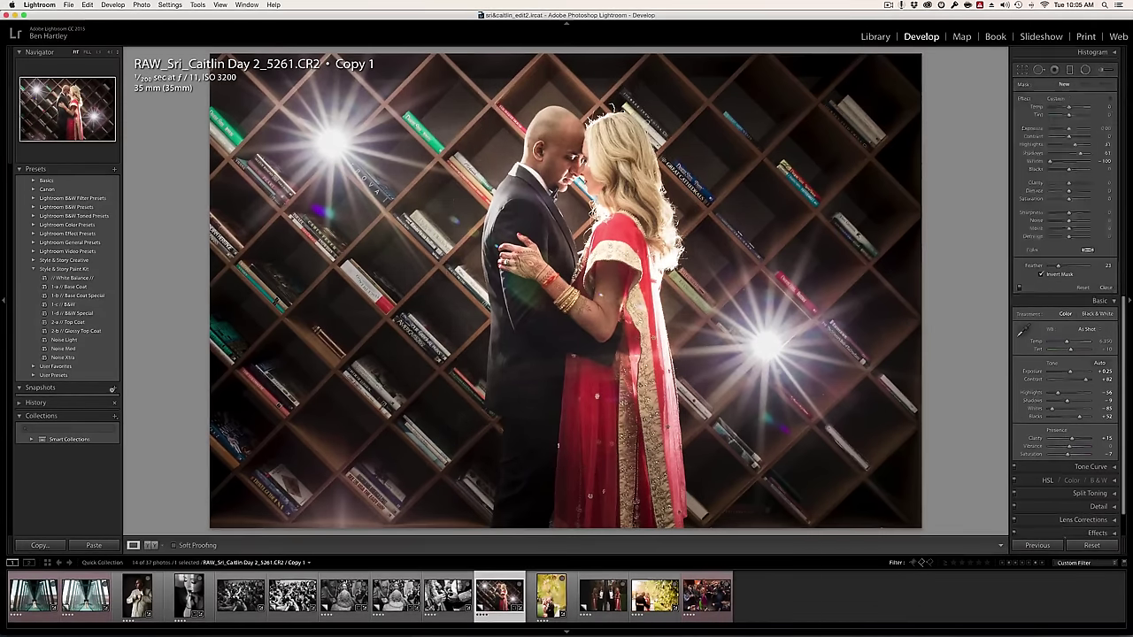
- Layer the Top Coat preset, compare before and after, then move to reflection photo 7635 Copy 1
click(66, 322)
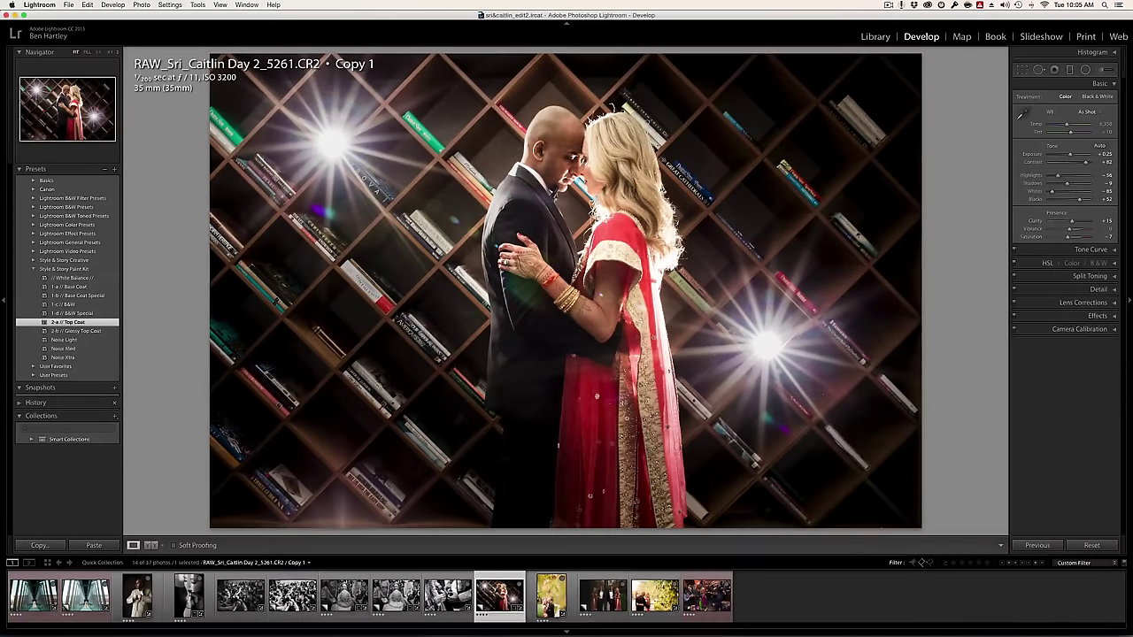
key(backslash)
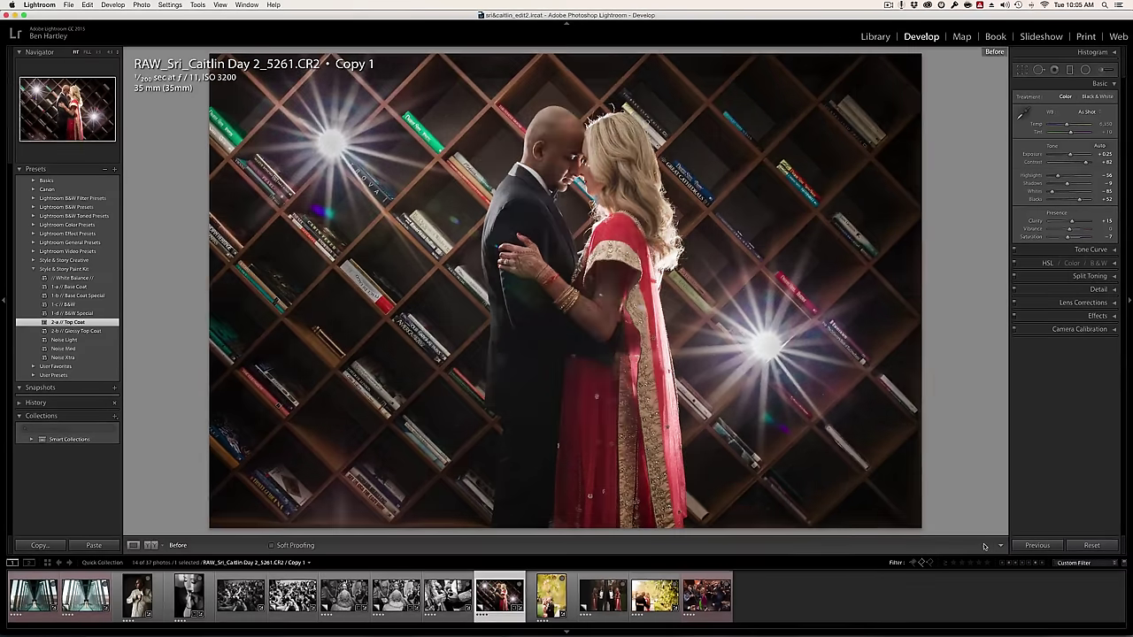
key(backslash)
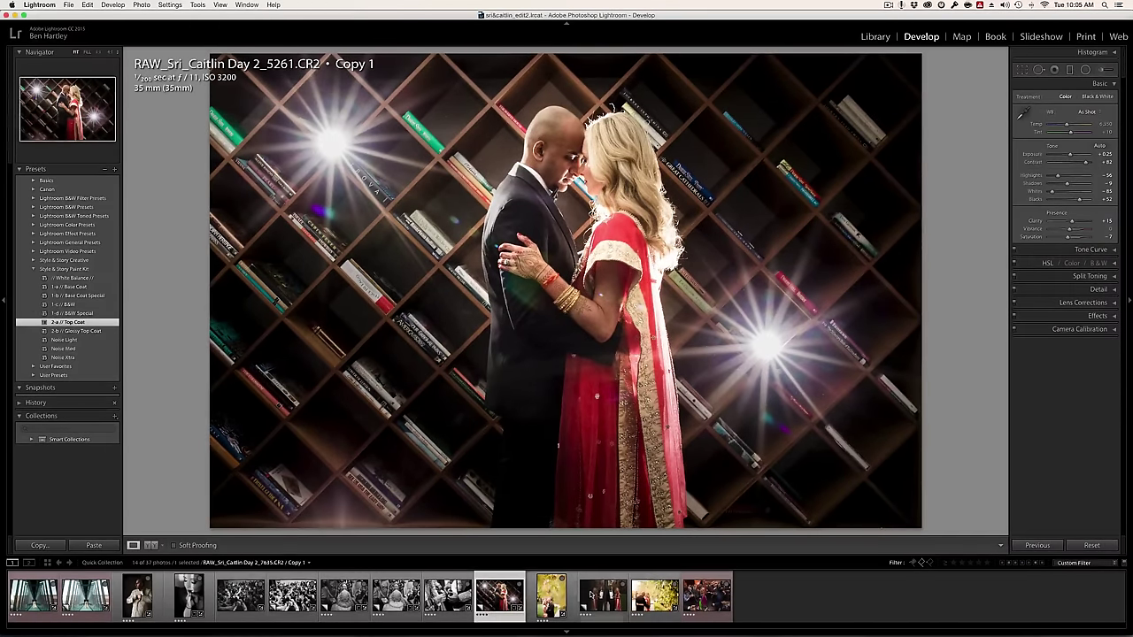
click(591, 594)
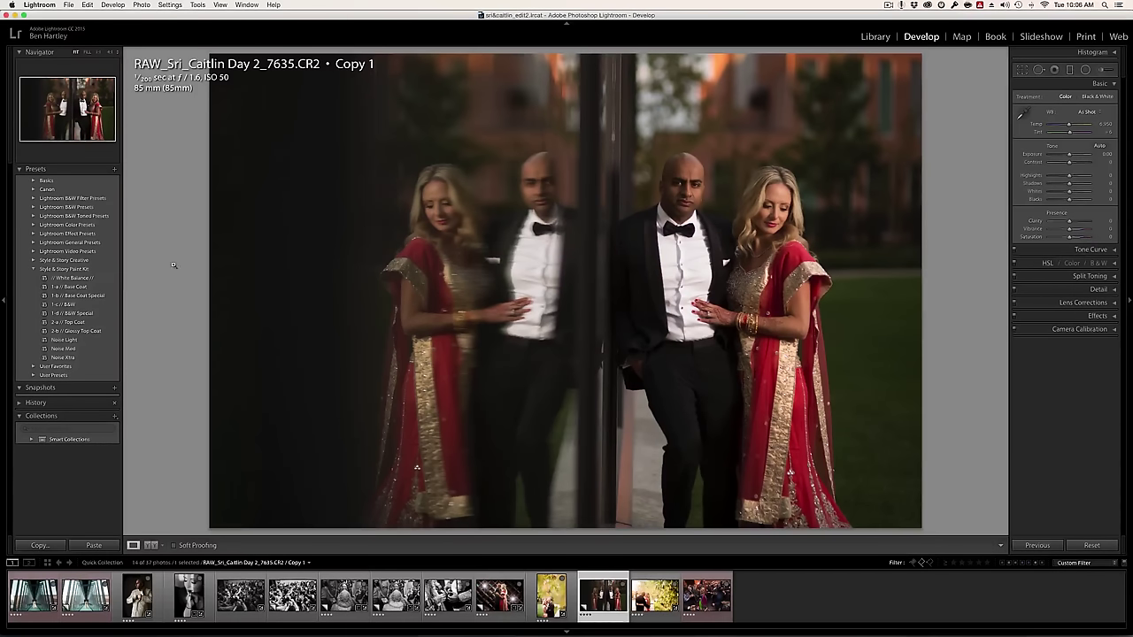
- Give 7635 Copy 1 Base Coat and Top Coat, exposure +0.50, and a warmer 6,776 temperature
click(77, 287)
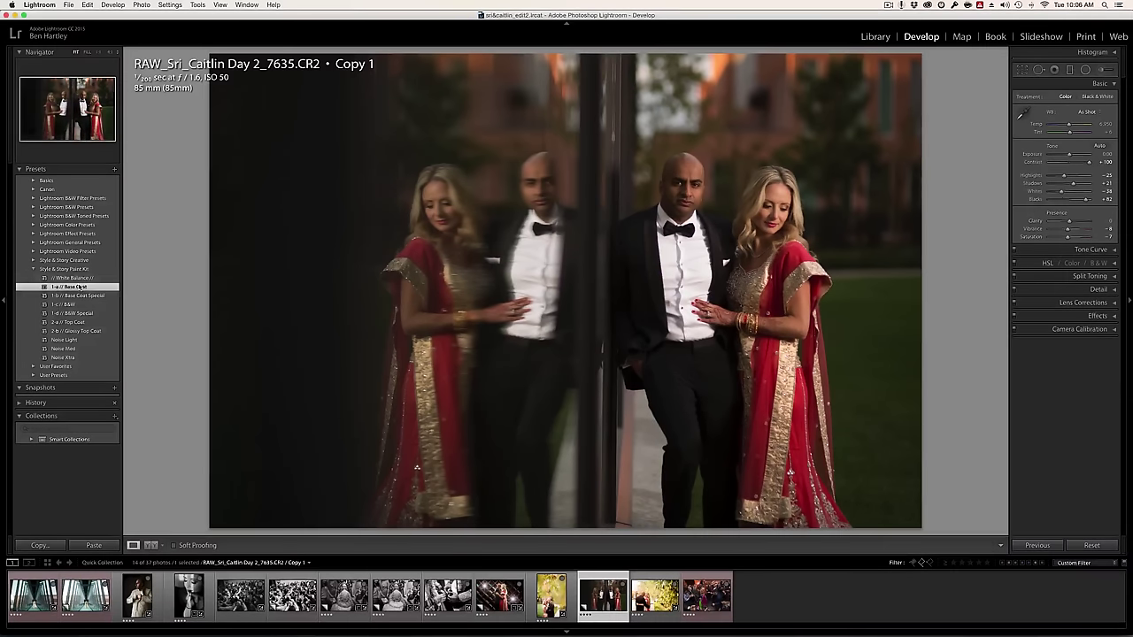
click(76, 324)
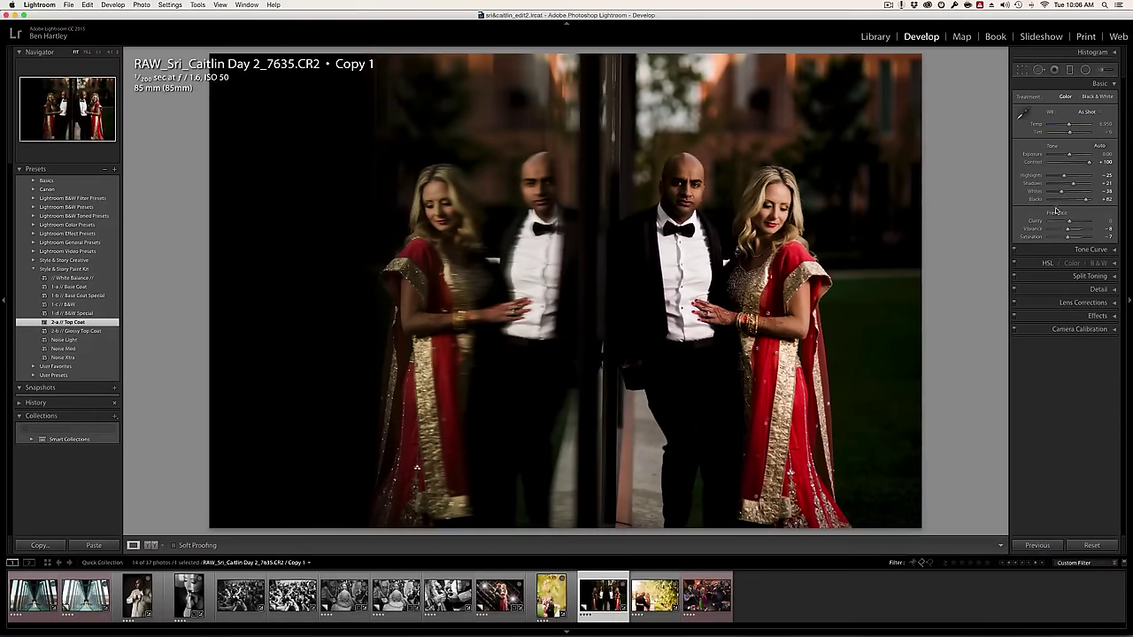
drag(1067, 155, 1071, 157)
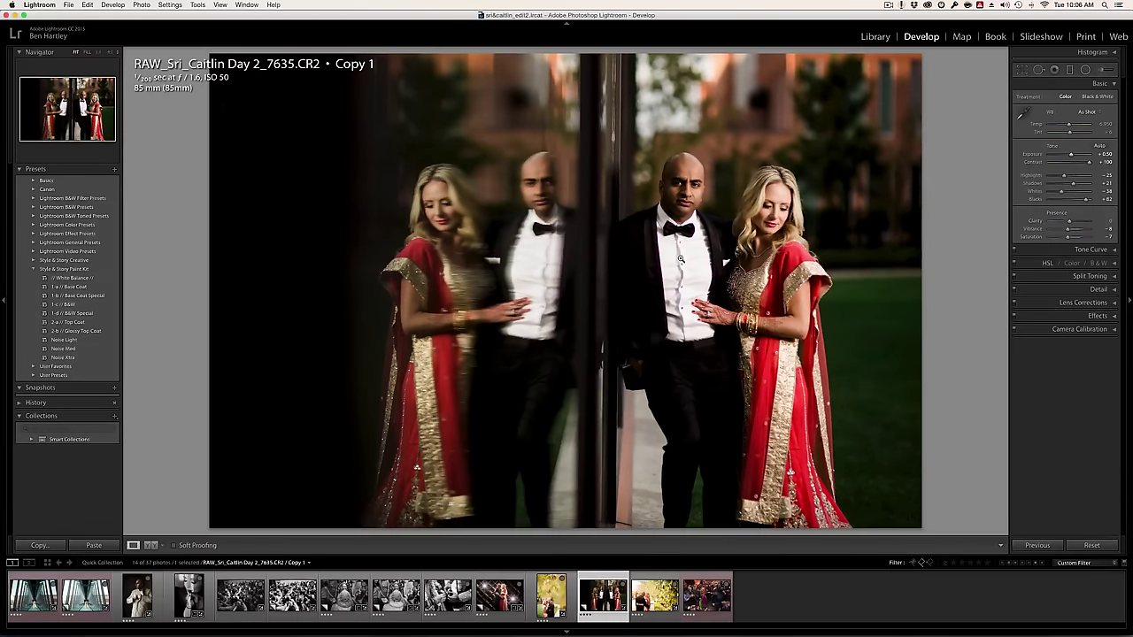
key(backslash)
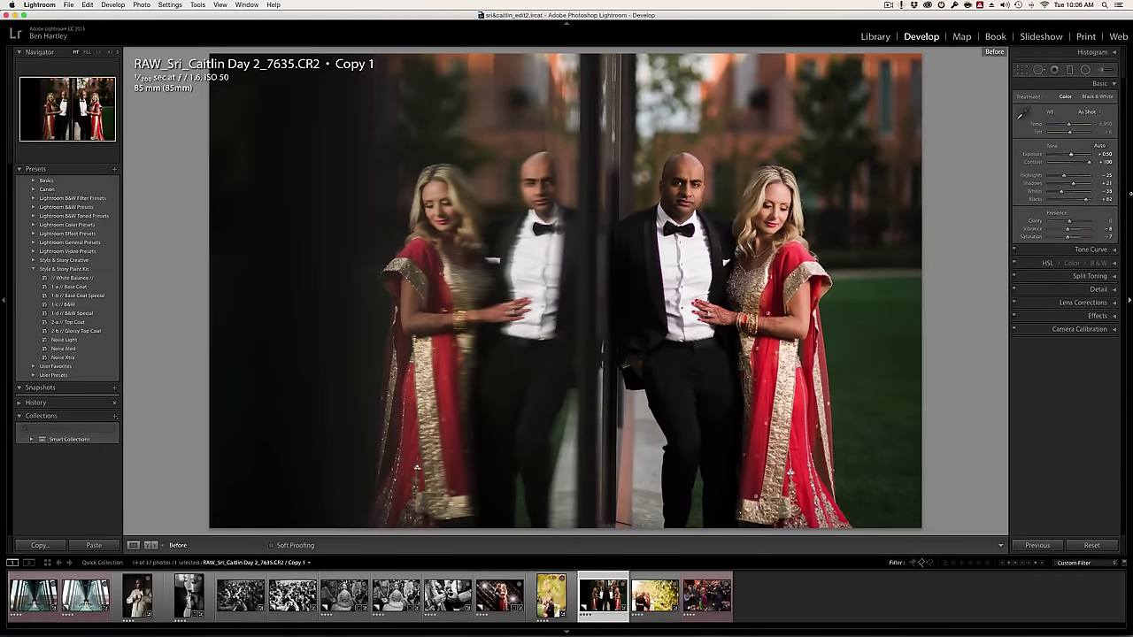
key(backslash)
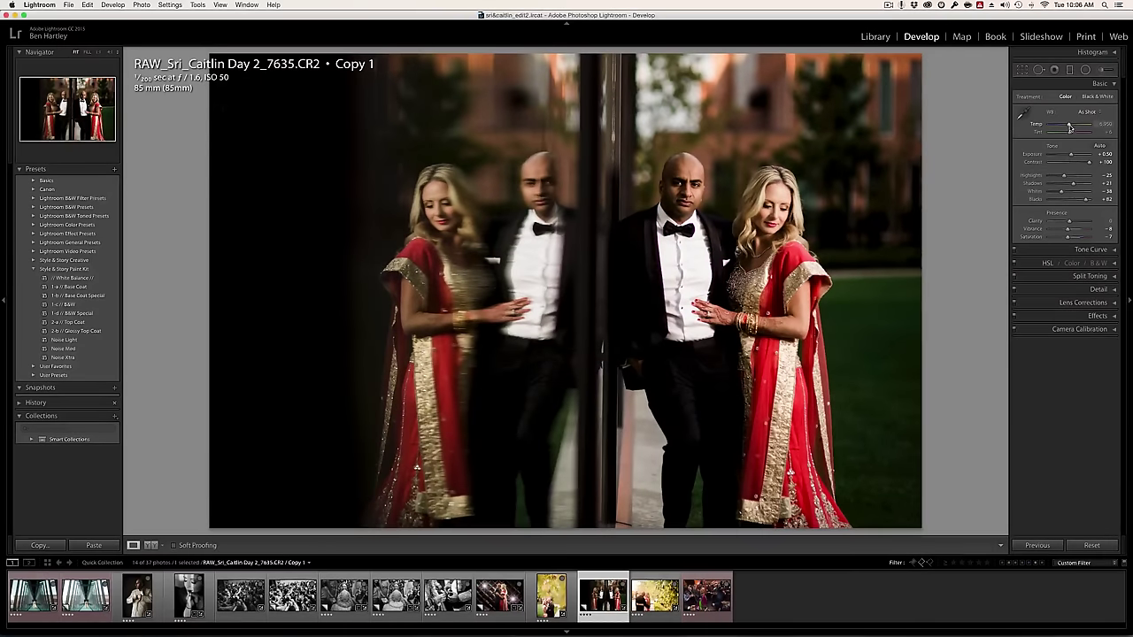
drag(1068, 127, 1067, 129)
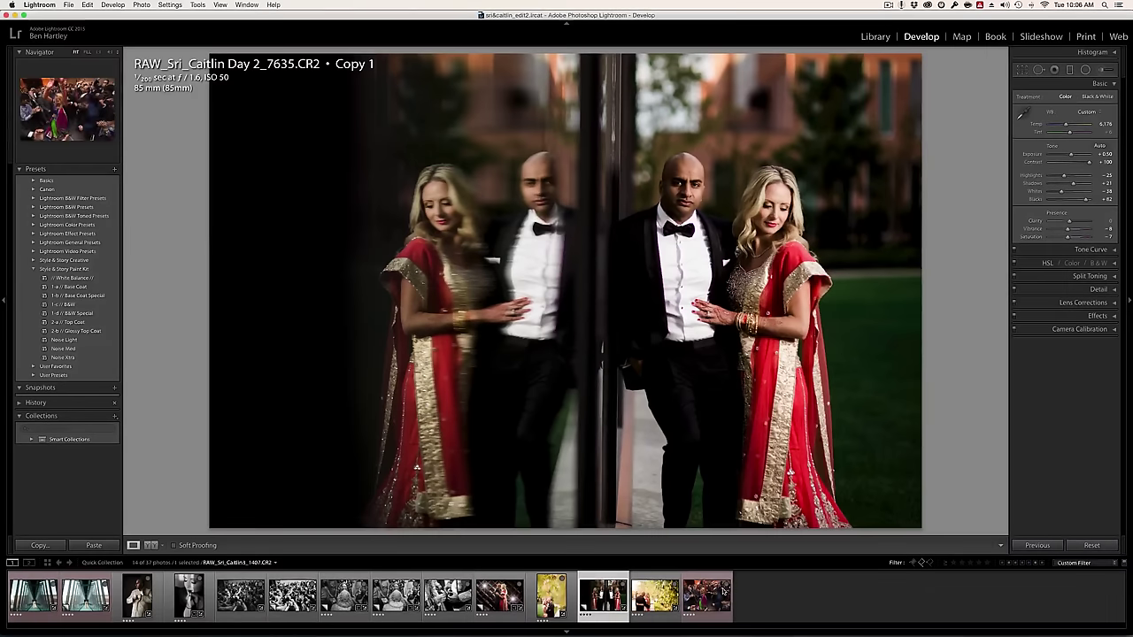
- Apply Base Coat and Top Coat to dance photo 1407 and set exposure to +0.70
click(721, 591)
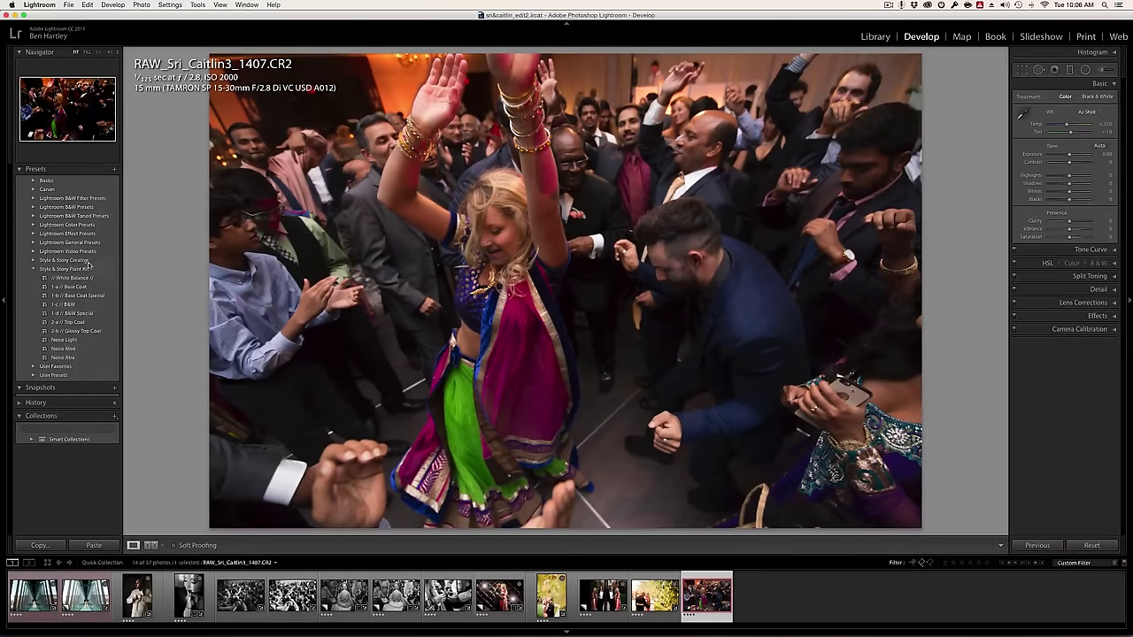
click(69, 288)
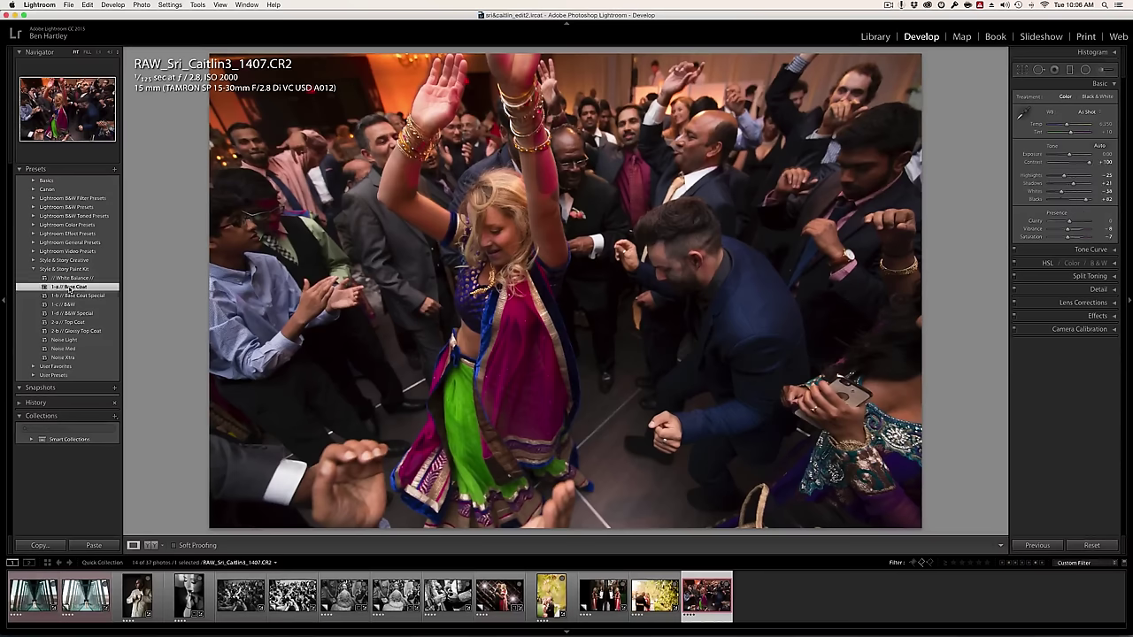
click(71, 322)
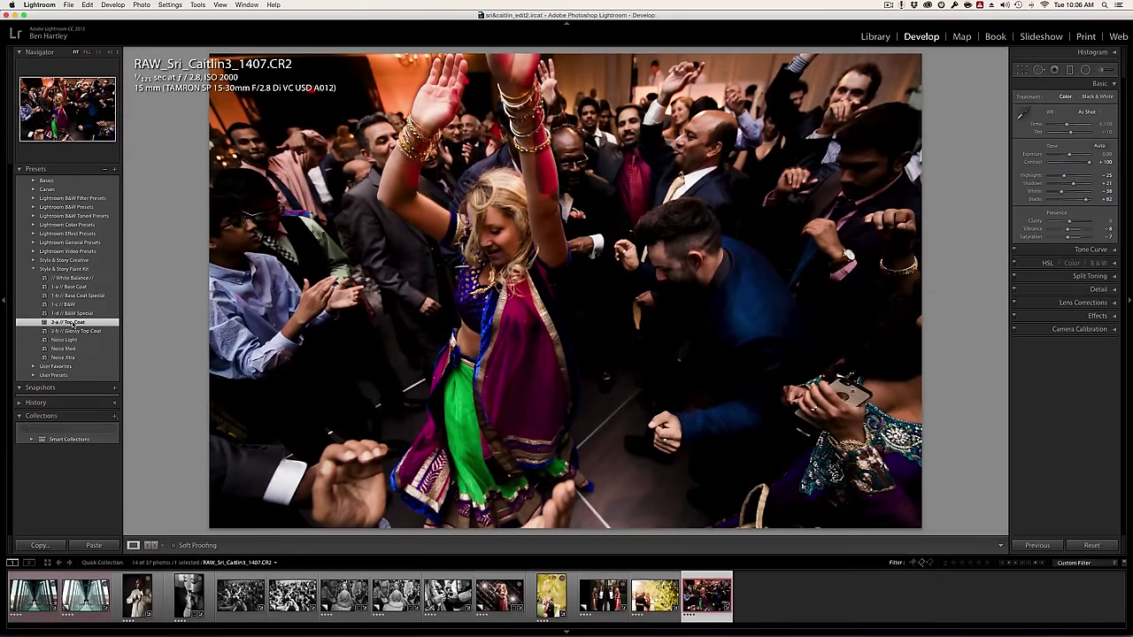
drag(1069, 156, 1072, 157)
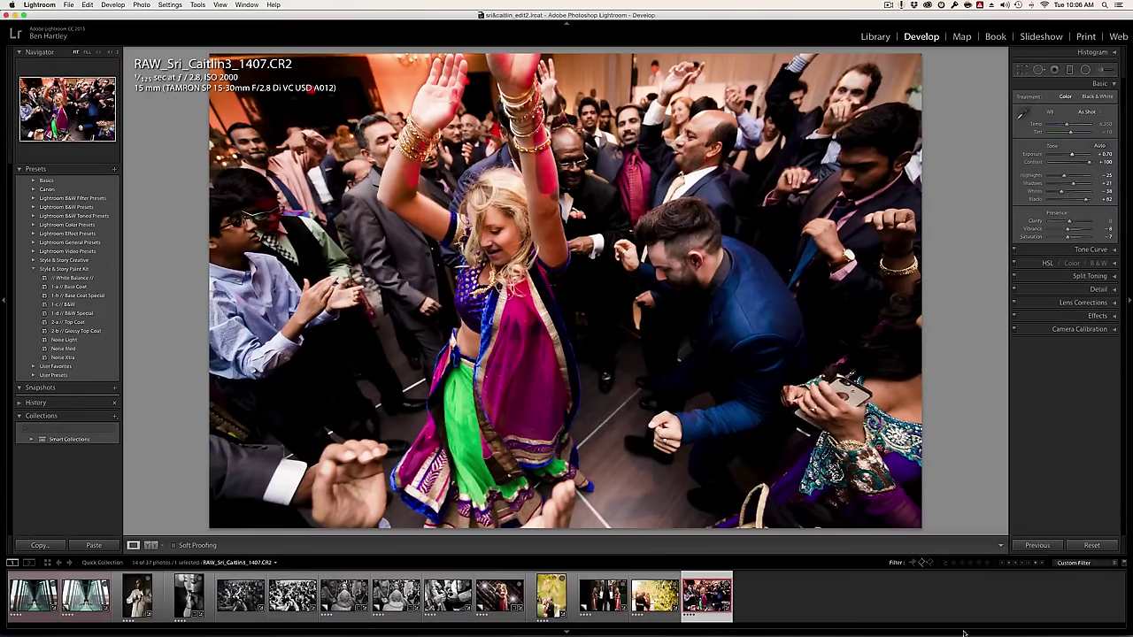
- Make a reset virtual copy of dance photo 1407 and apply Base Coat Special
right_click(703, 602)
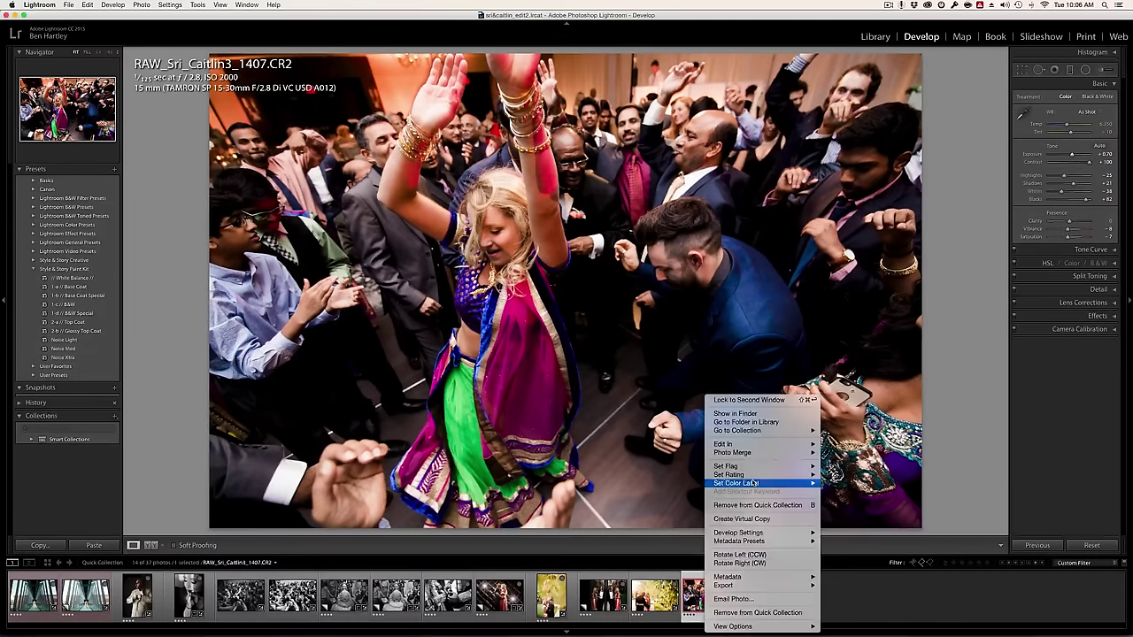
click(754, 521)
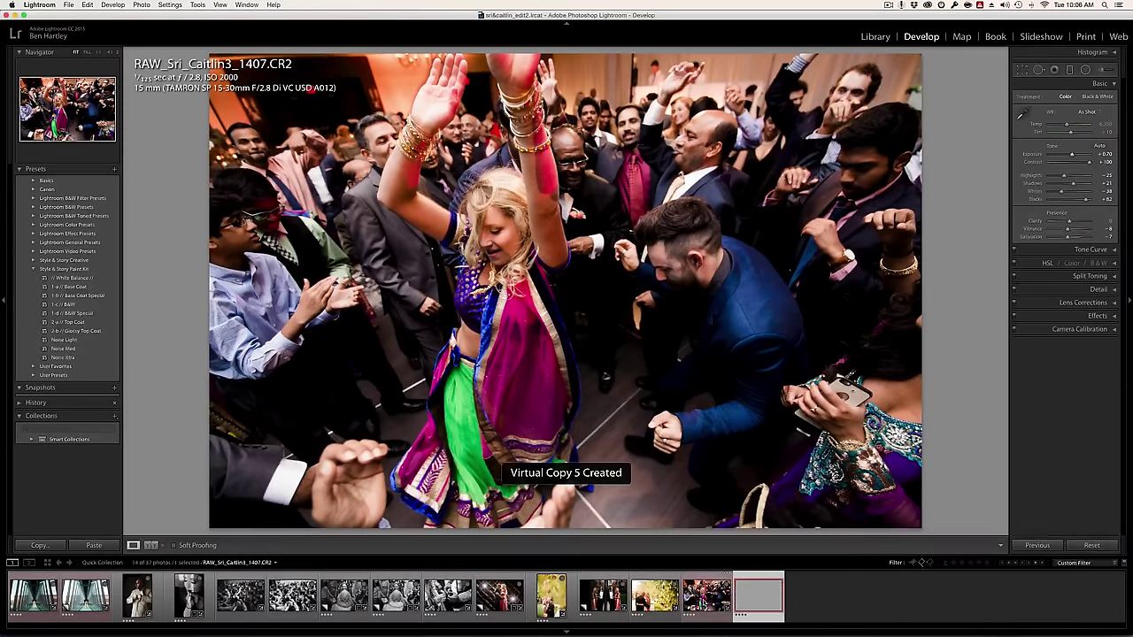
click(1095, 546)
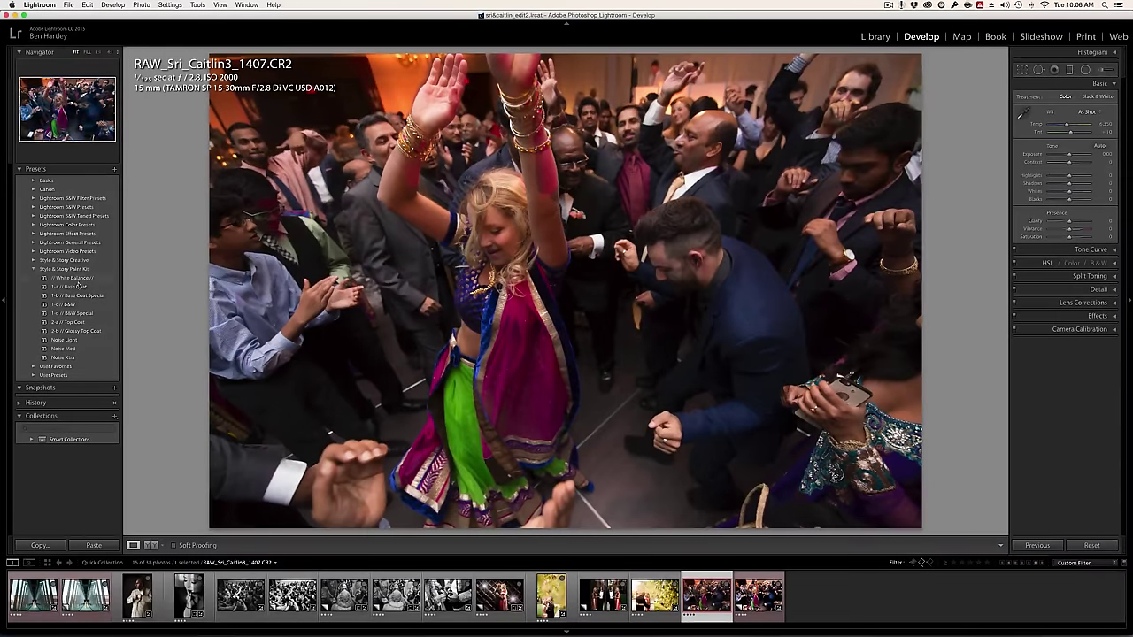
click(75, 295)
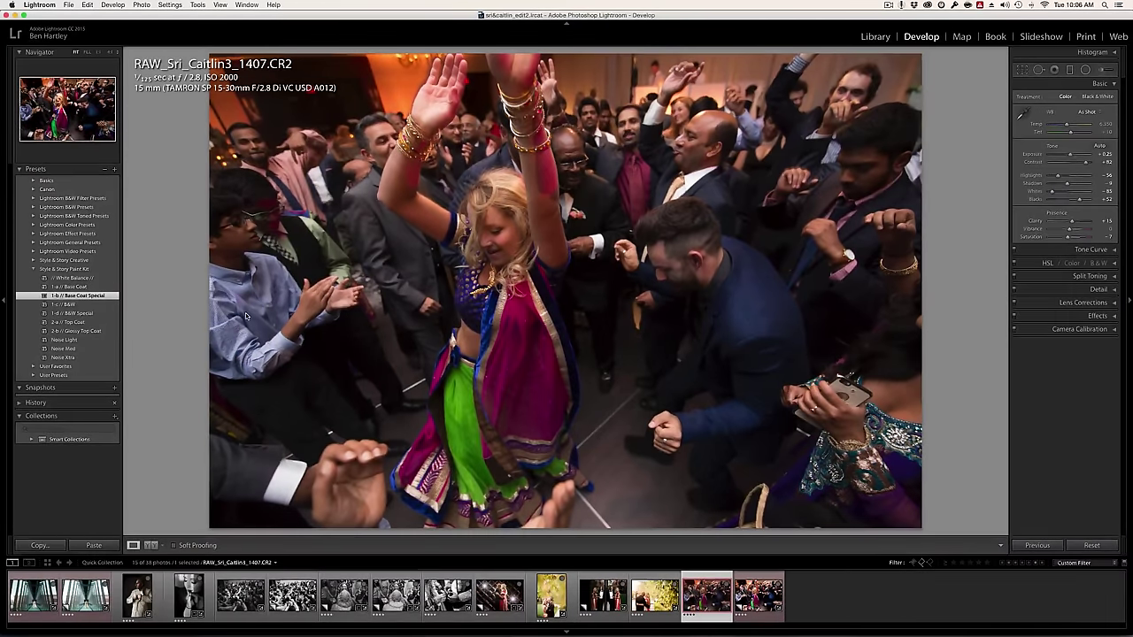
- Add a radial filter centred on the dancing woman, stretched down over her skirt
click(1085, 69)
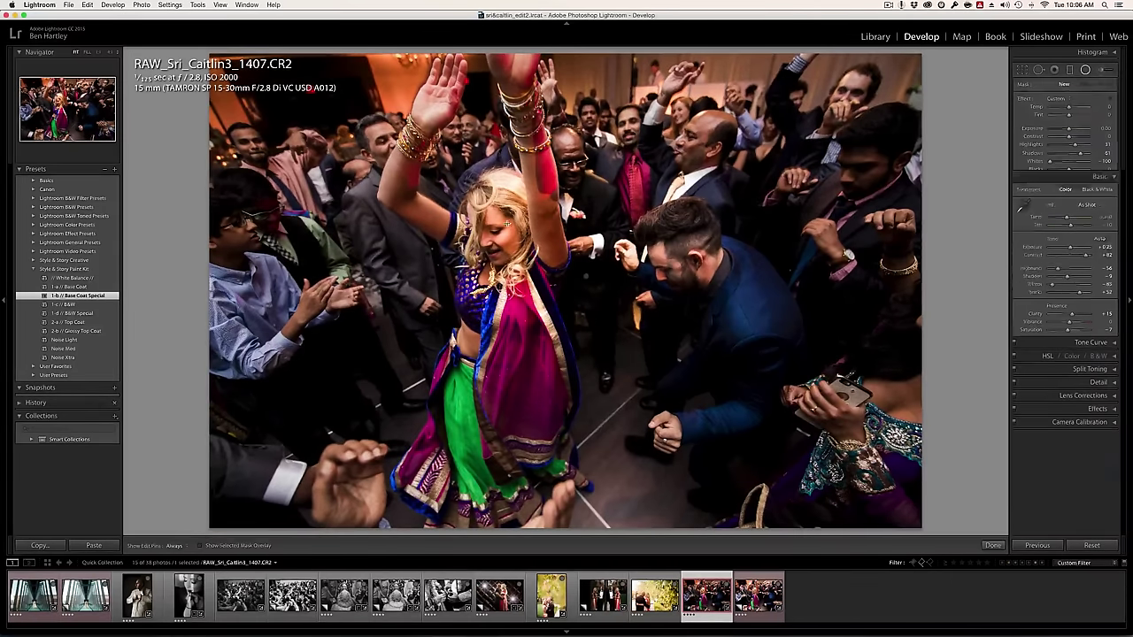
drag(586, 278, 708, 407)
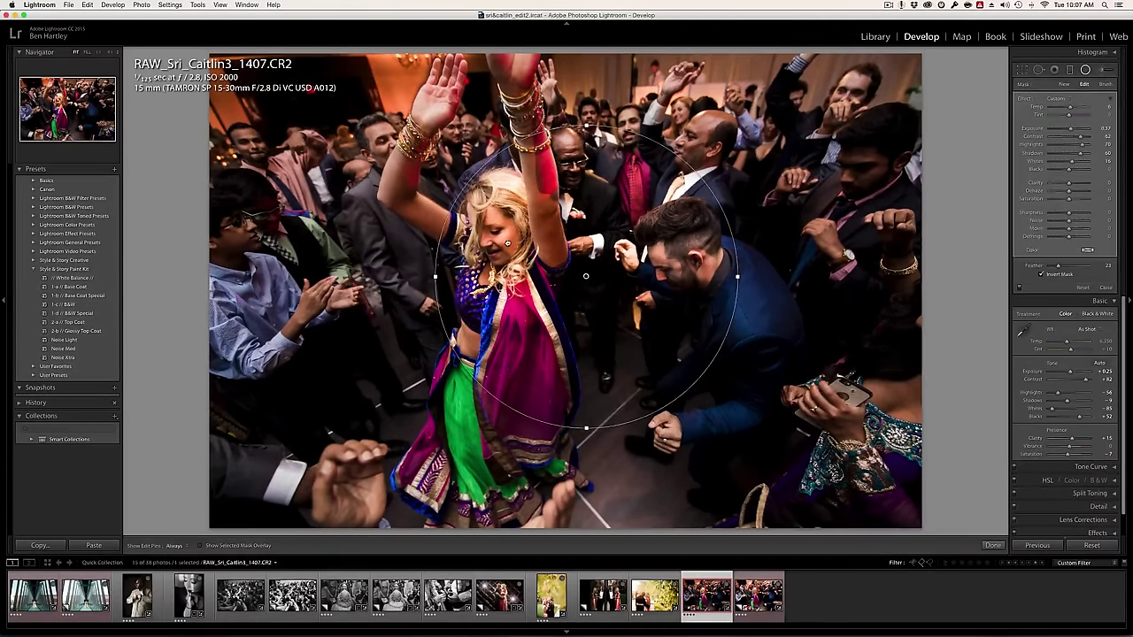
drag(587, 278, 494, 241)
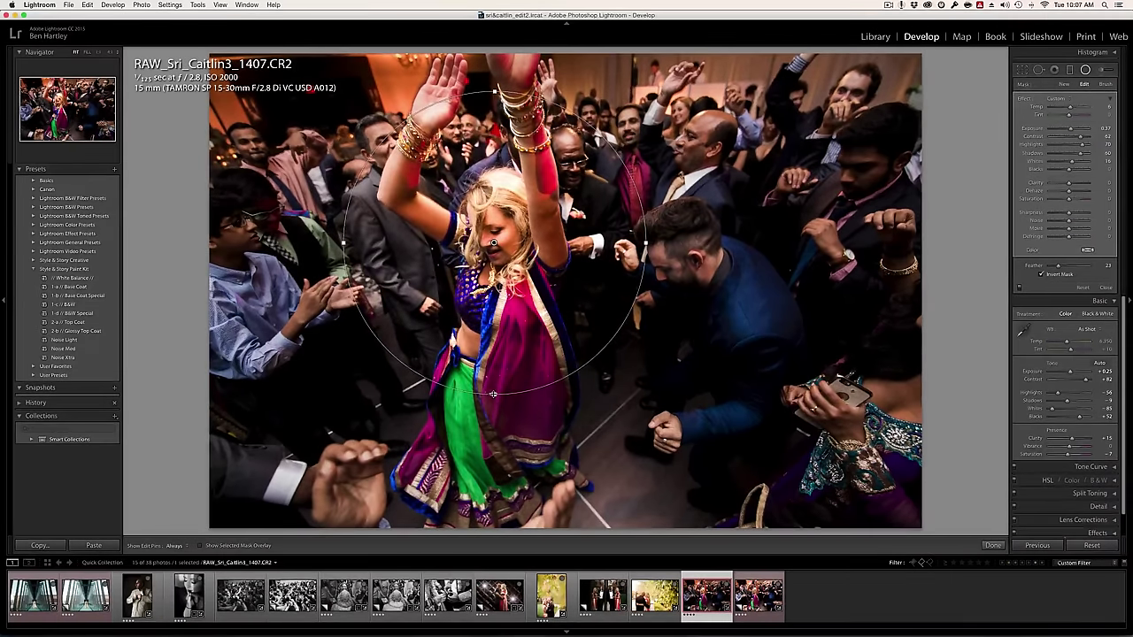
drag(494, 394, 497, 488)
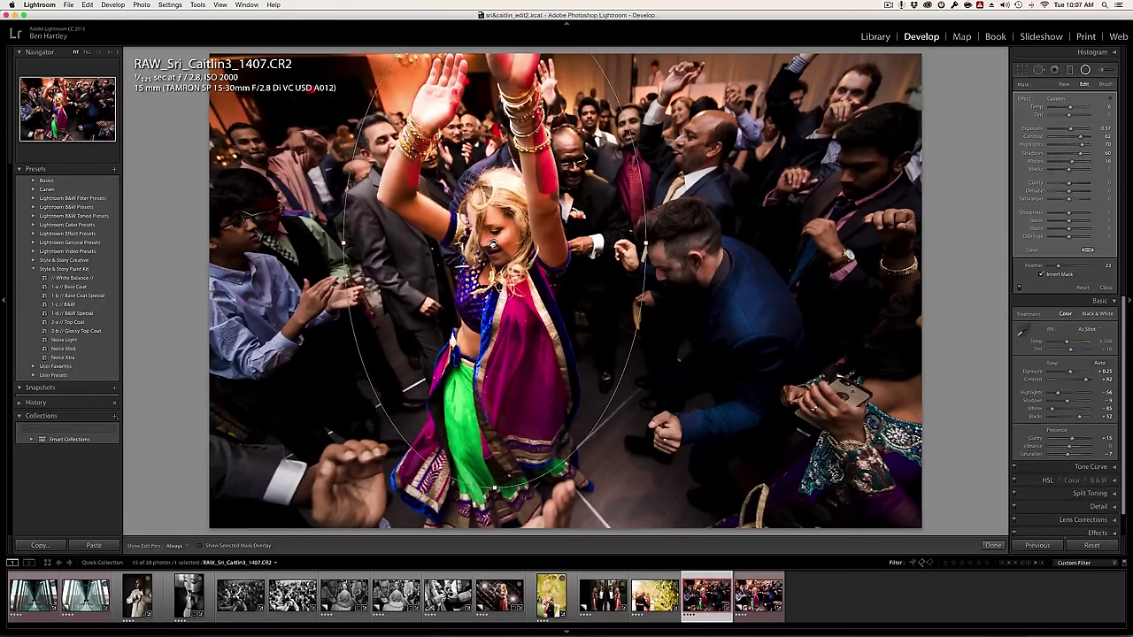
click(1105, 288)
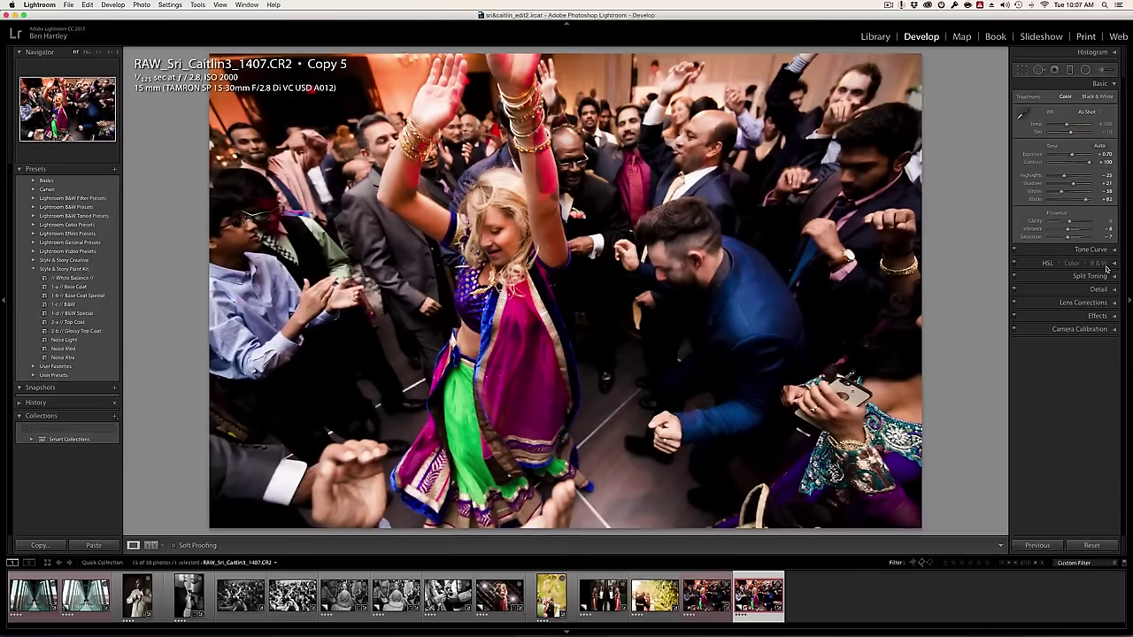
- Warm the original dance photo with the White Balance preset and a 5,851 temperature
key(Left)
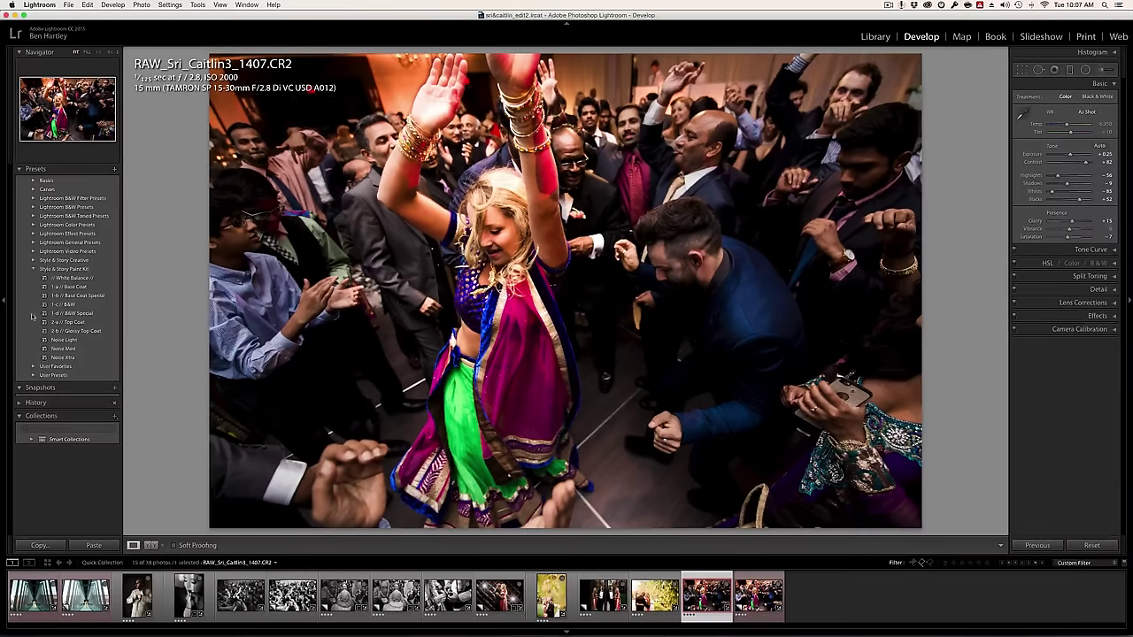
click(74, 280)
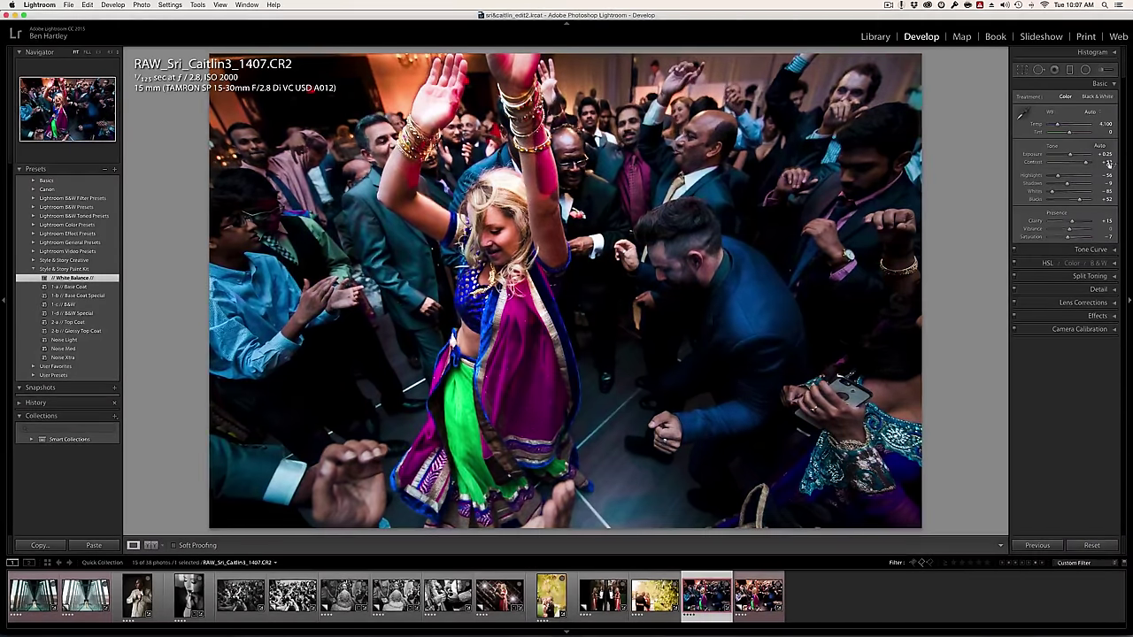
drag(1078, 132, 1063, 126)
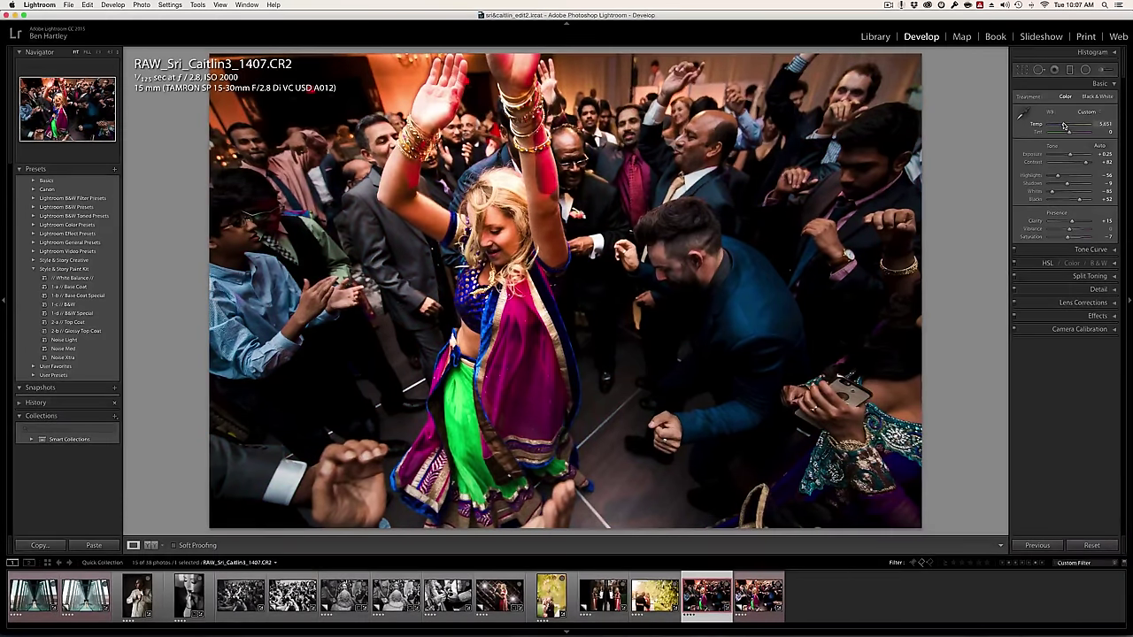
- Compare with the Copy 5 virtual copy and give Copy 5 the Noise Light preset
key(Right)
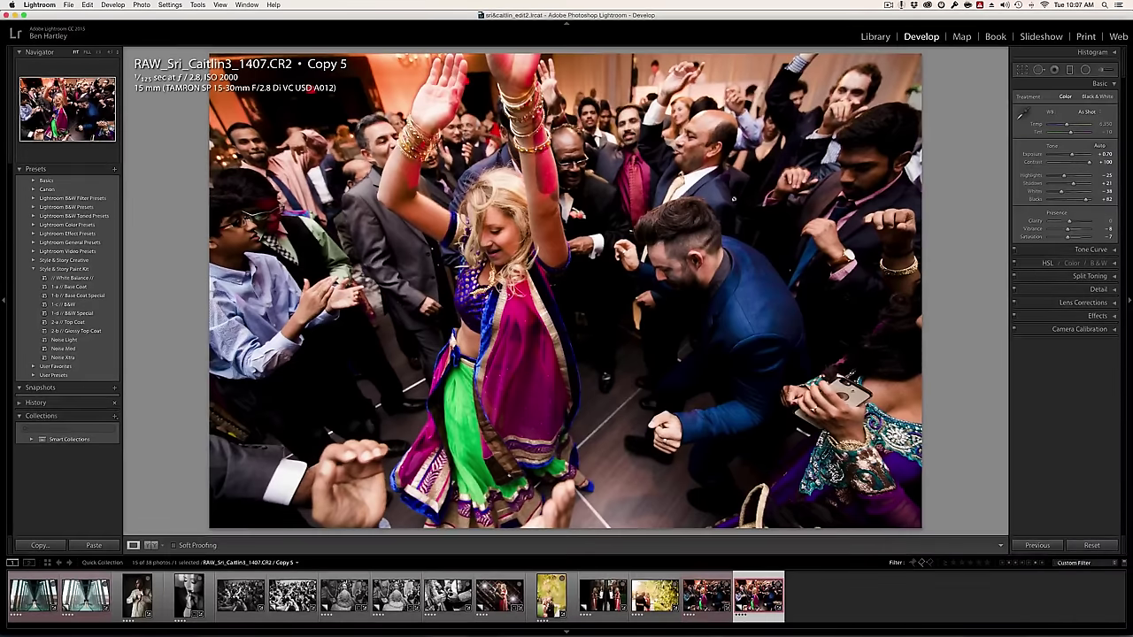
key(Left)
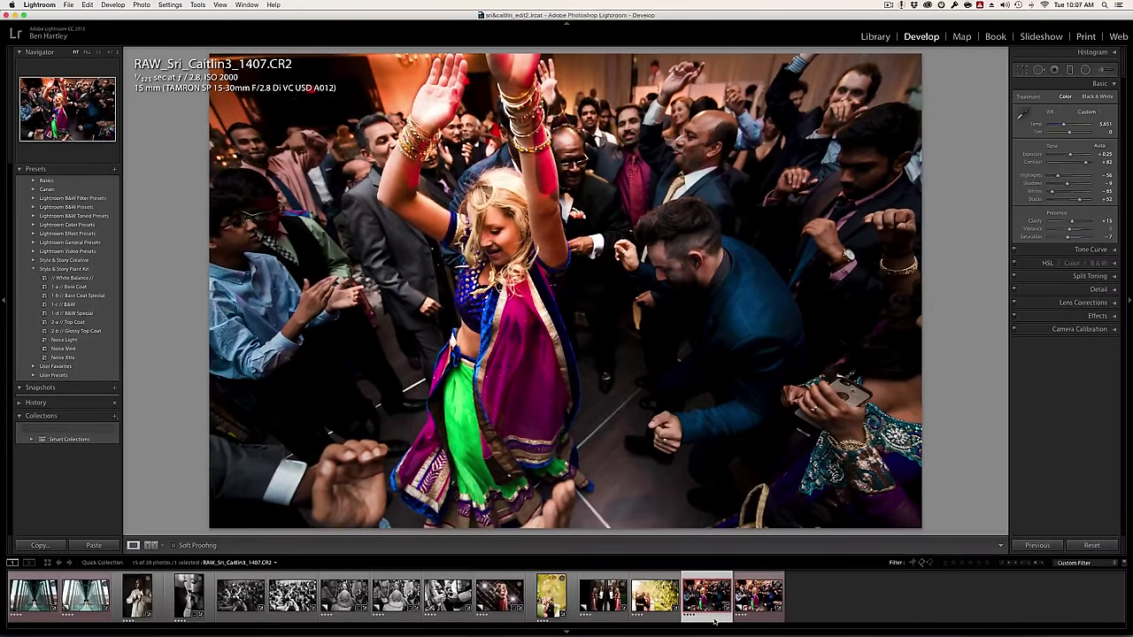
key(Right)
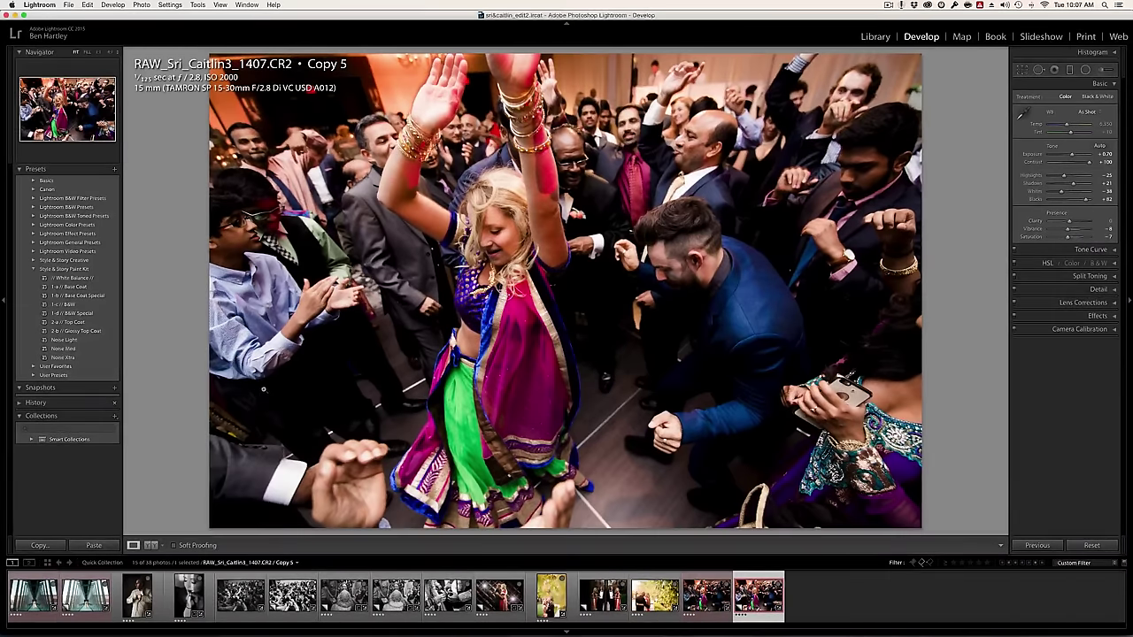
click(65, 339)
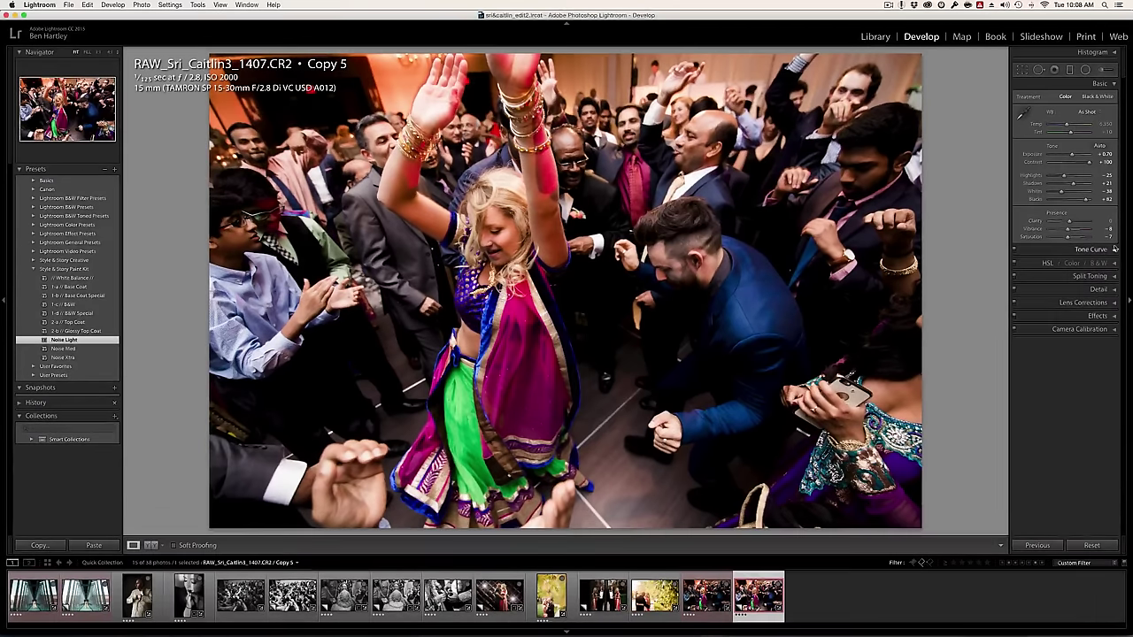
click(1112, 318)
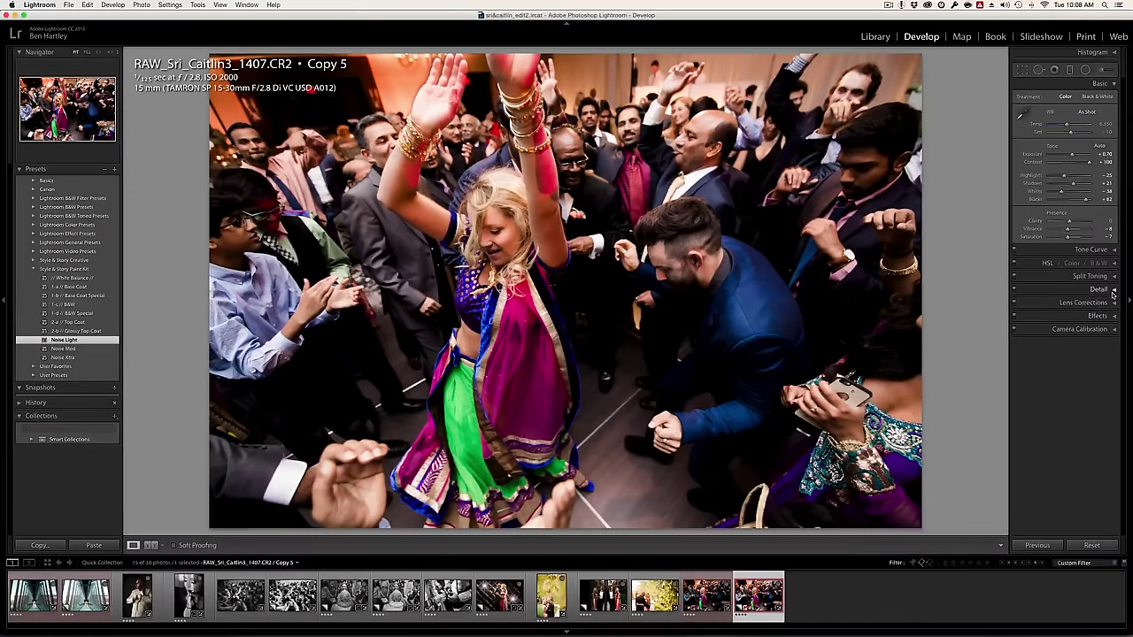
click(1115, 290)
click(1114, 289)
click(1115, 84)
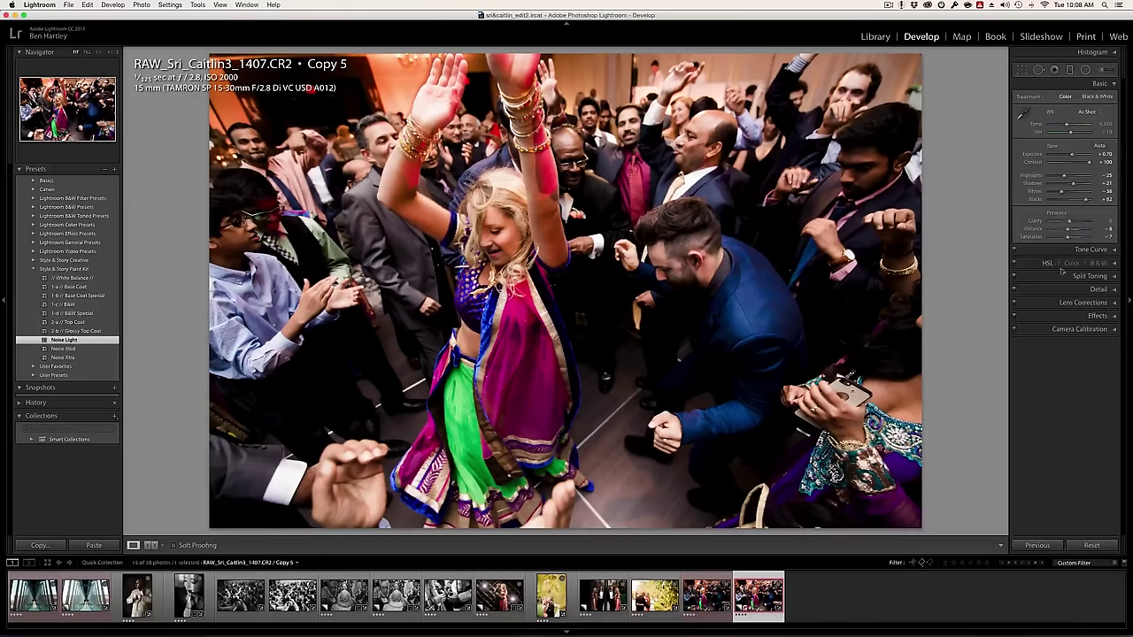
- Review the black-and-white Copy 3, crowd, woman and groom portraits, comparing before and after
click(352, 596)
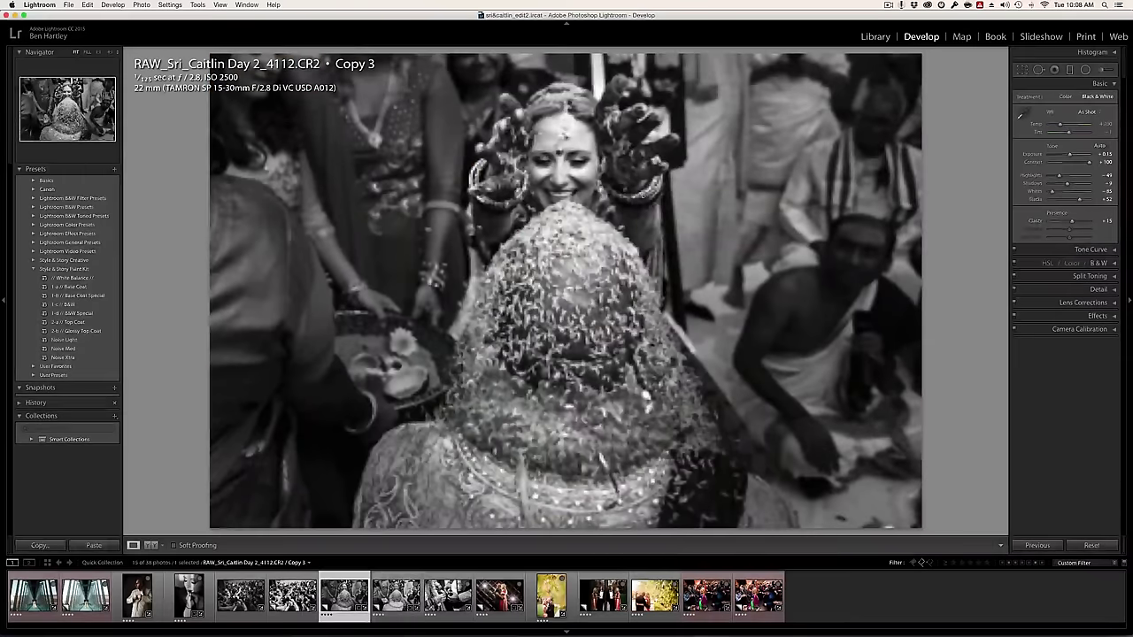
click(240, 596)
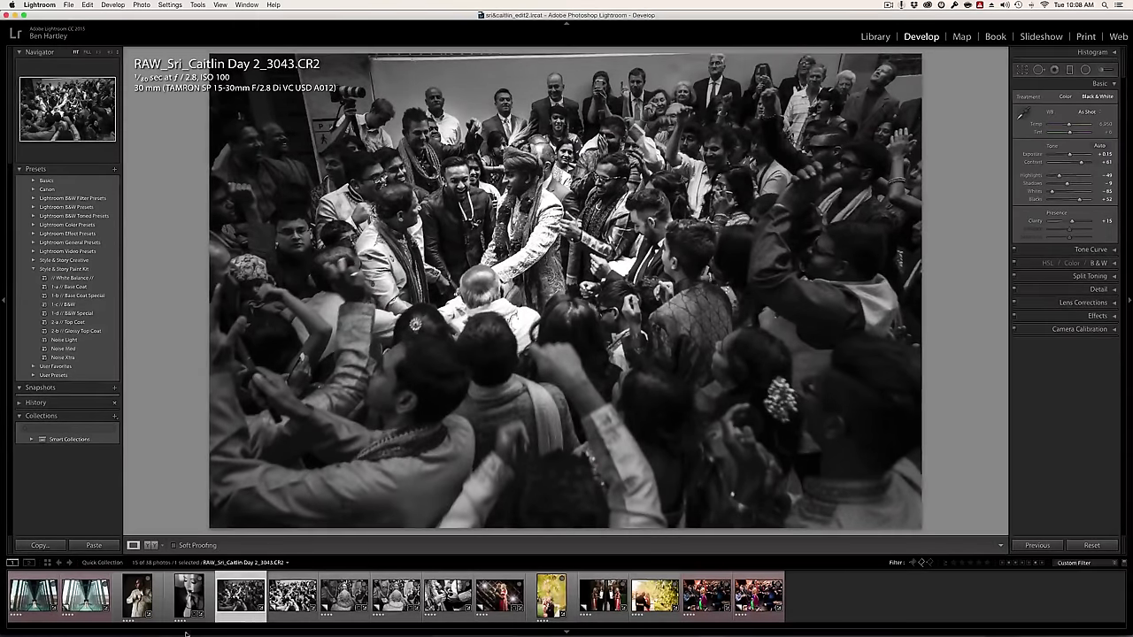
click(188, 595)
click(68, 321)
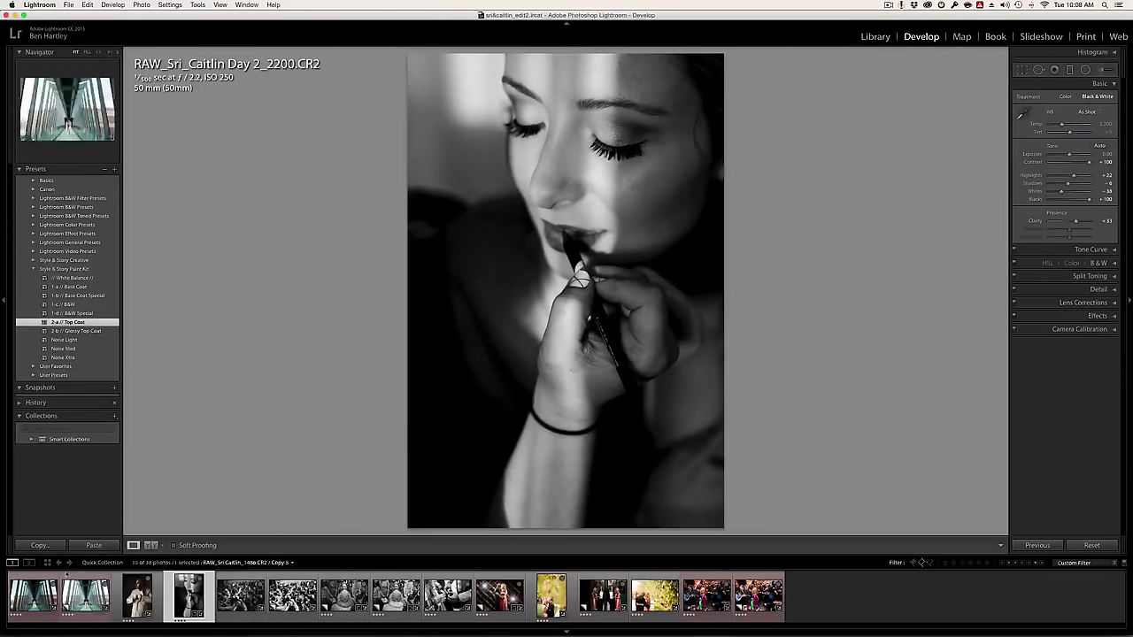
click(119, 591)
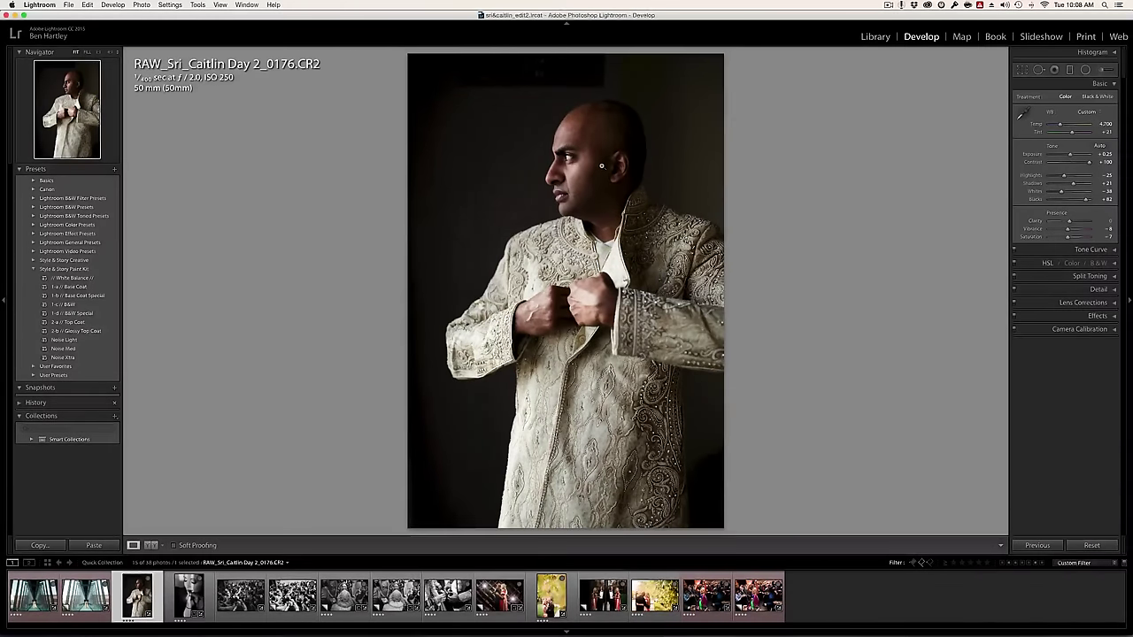
key(backslash)
key(backslash)
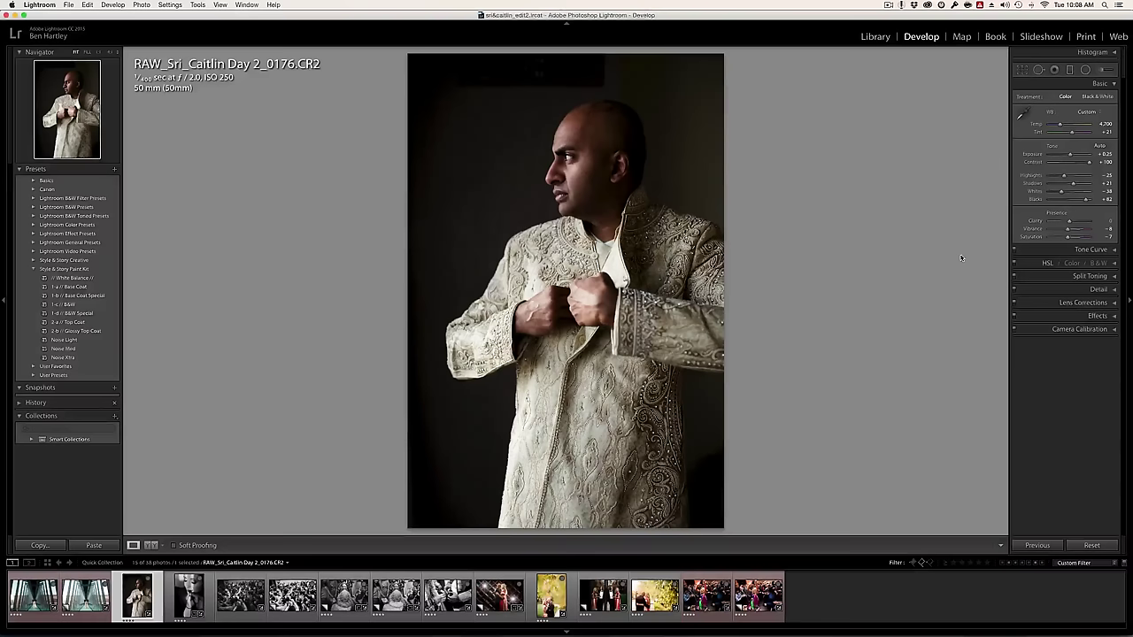
key(Left)
key(Left)
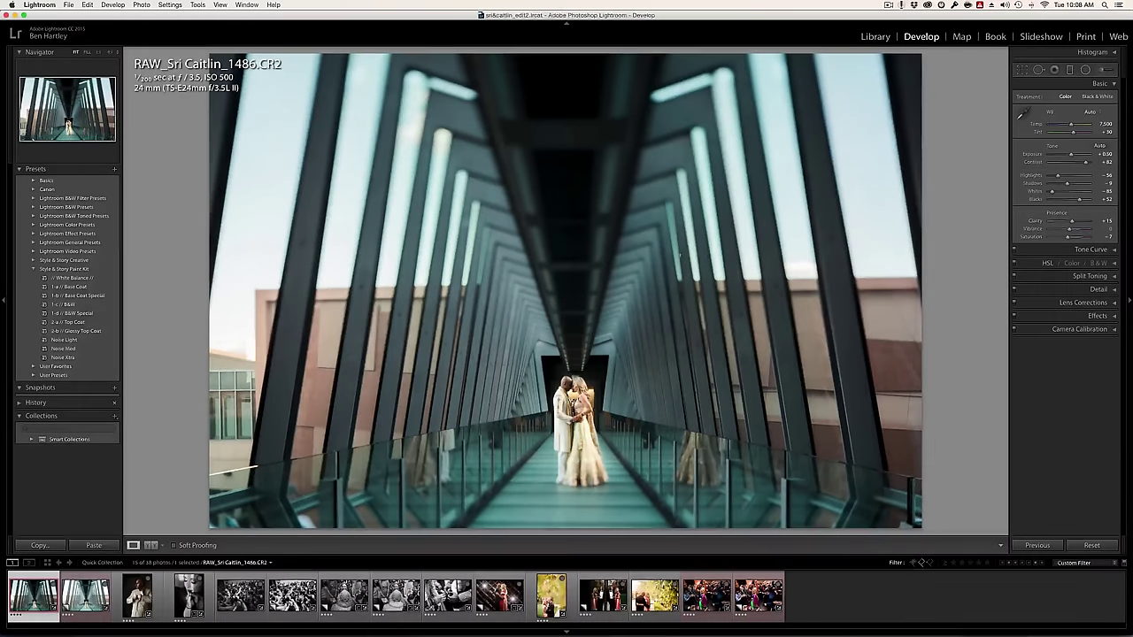
- Review the reflection and bookshelf photos, ending on garden photo 7669 among the leaves
click(603, 595)
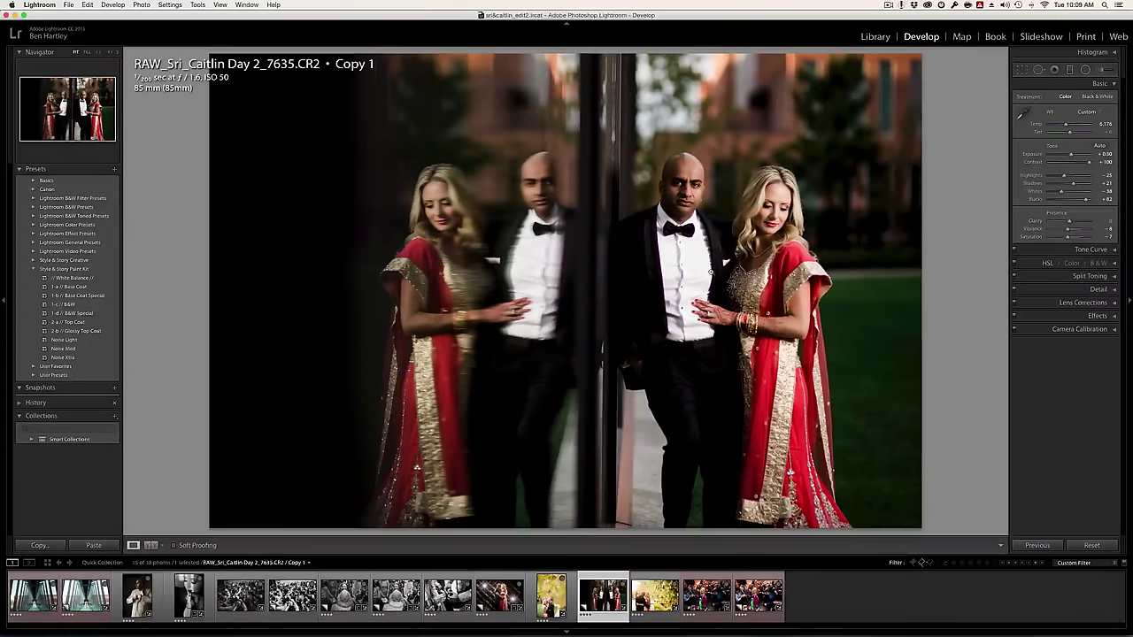
click(499, 595)
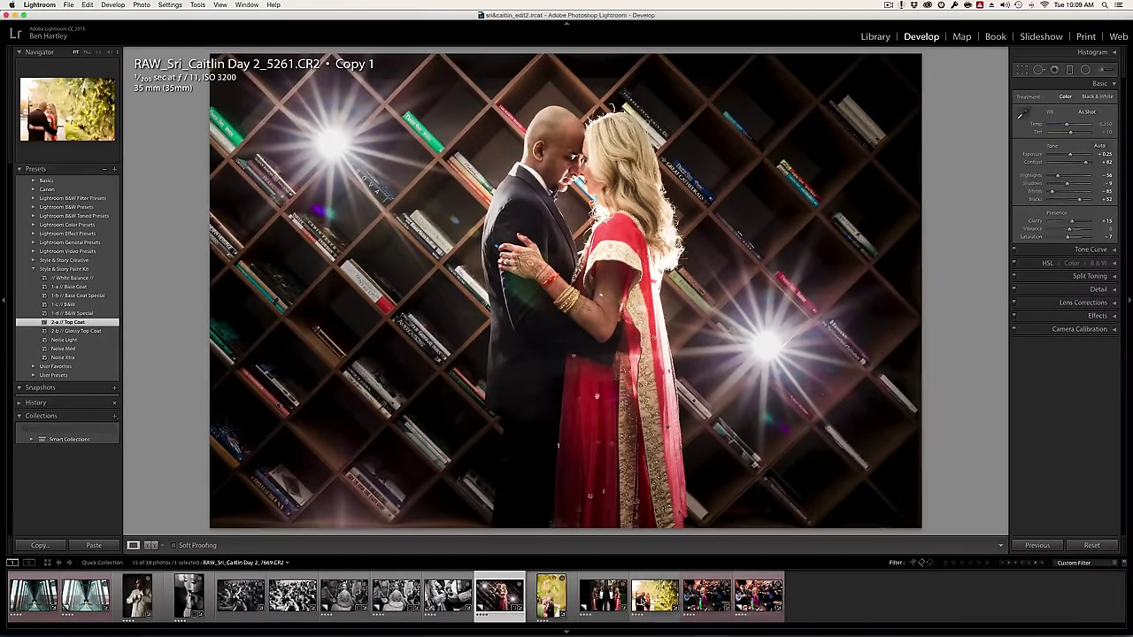
click(655, 596)
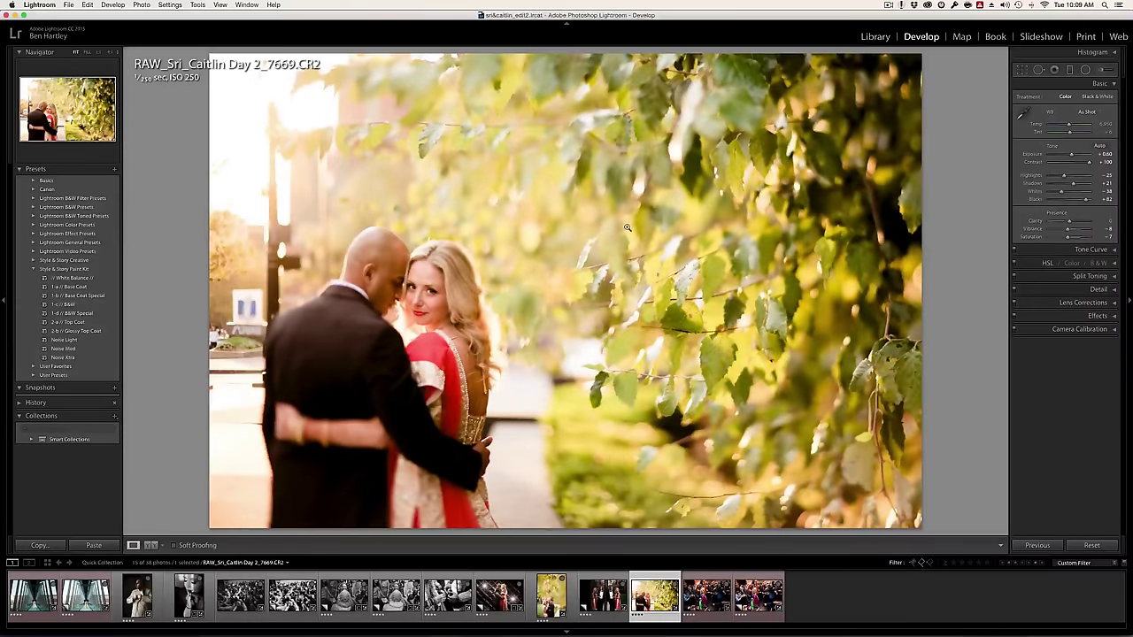